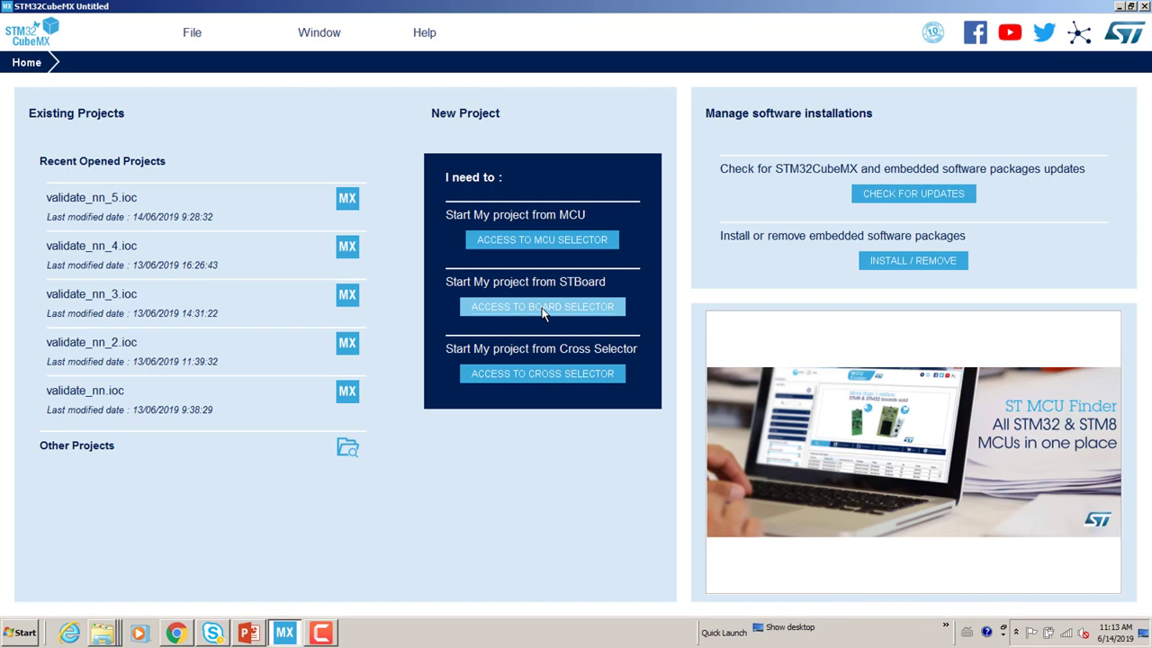
Create a new project from the B-L475E-IOT01A board with all peripherals initialized in their default mode
{"action": "left_click", "coordinate": [543, 307]}
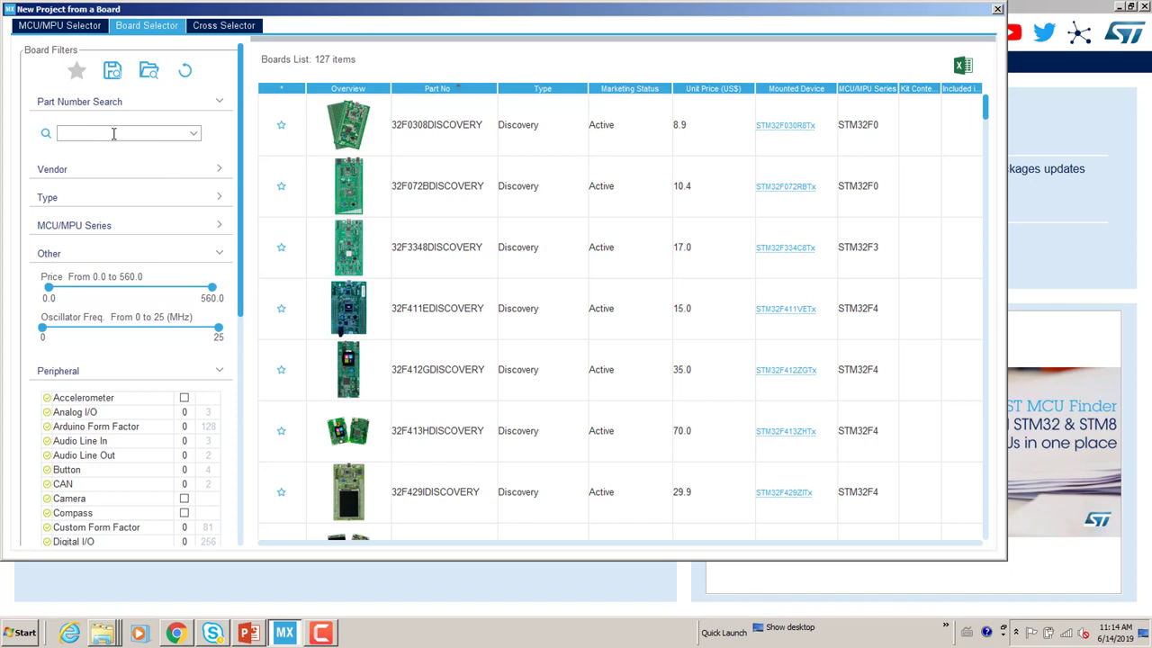
{"action": "type", "text": "iot"}
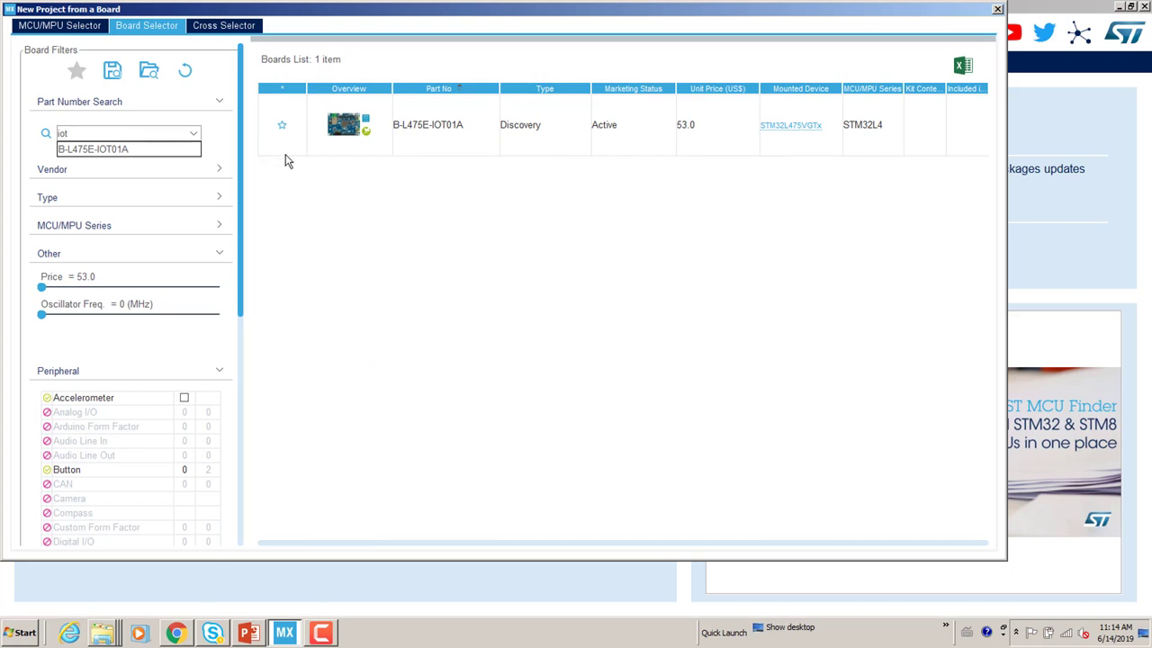
{"action": "double_click", "coordinate": [426, 126]}
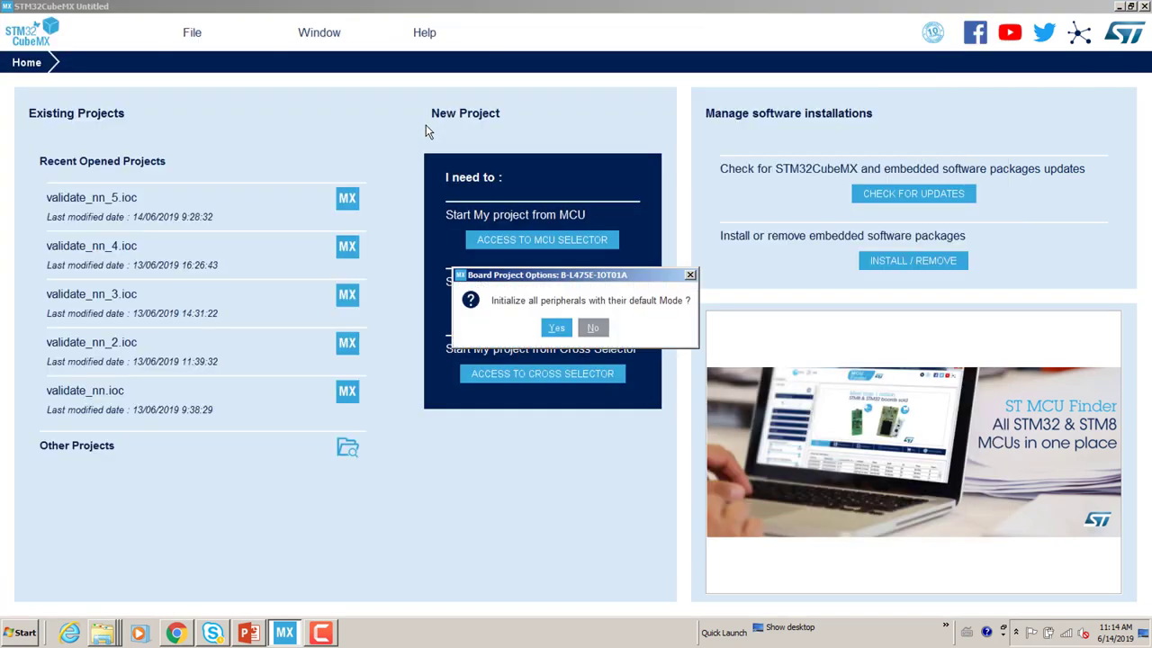
{"action": "left_click", "coordinate": [556, 331]}
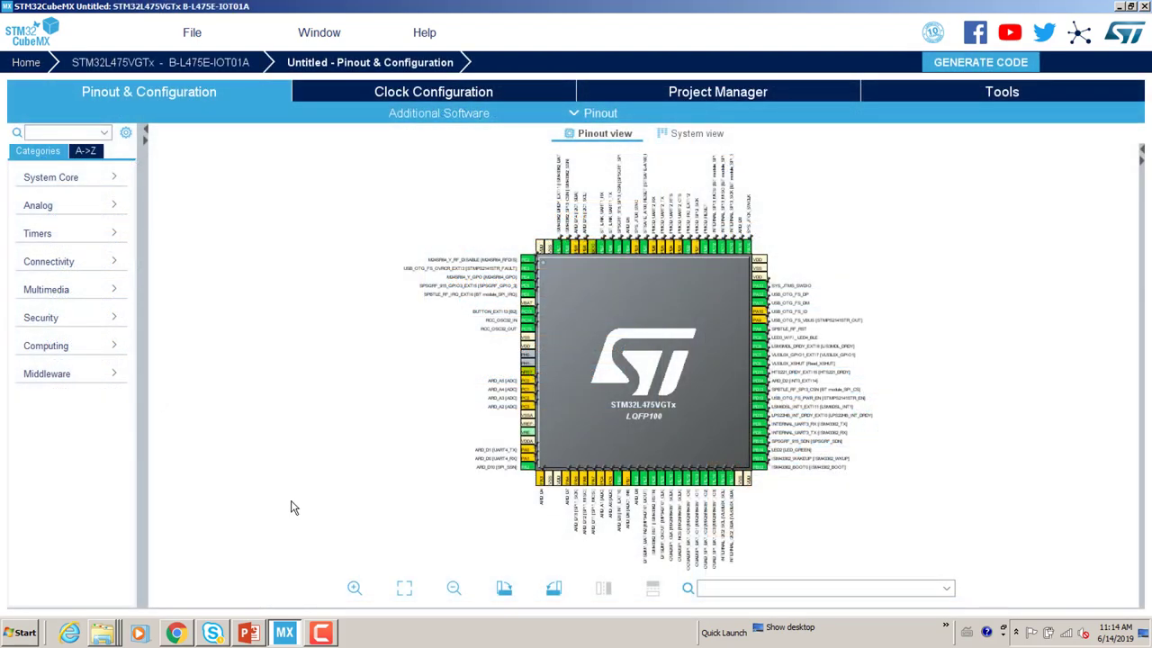
{"action": "left_click", "coordinate": [354, 588]}
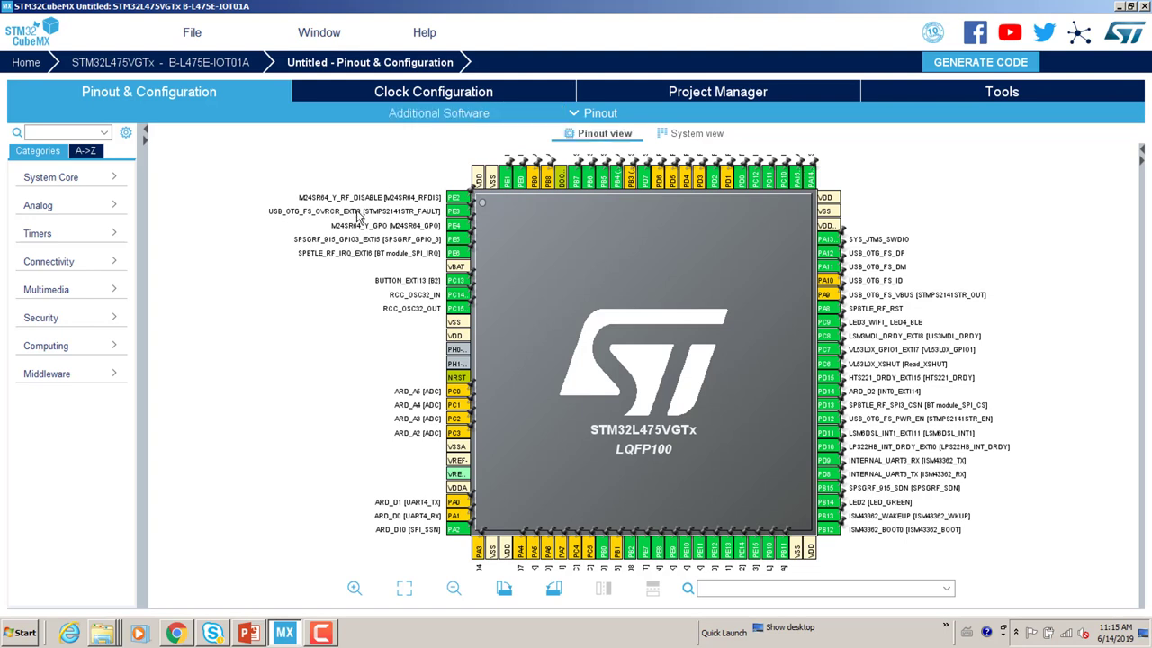
Add the X-CUBE-AI 3.4.0 Artificial Intelligence pack to the project with its Core component and the Validation application
{"action": "left_click", "coordinate": [438, 115]}
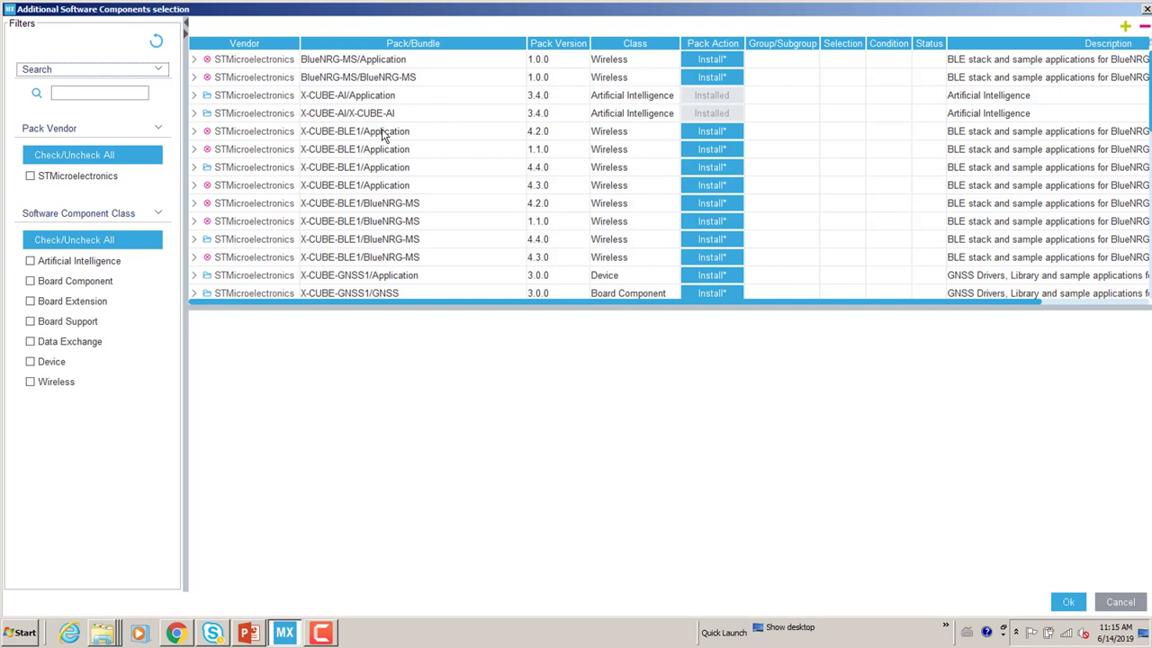
{"action": "left_click", "coordinate": [31, 261]}
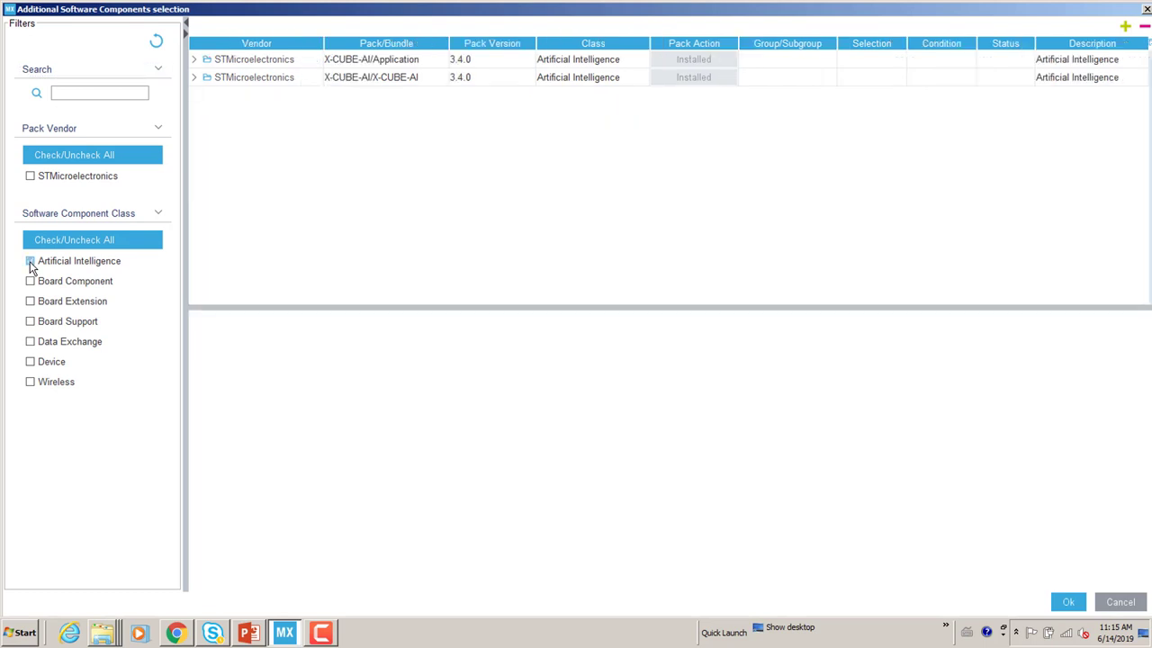
{"action": "left_click", "coordinate": [193, 60]}
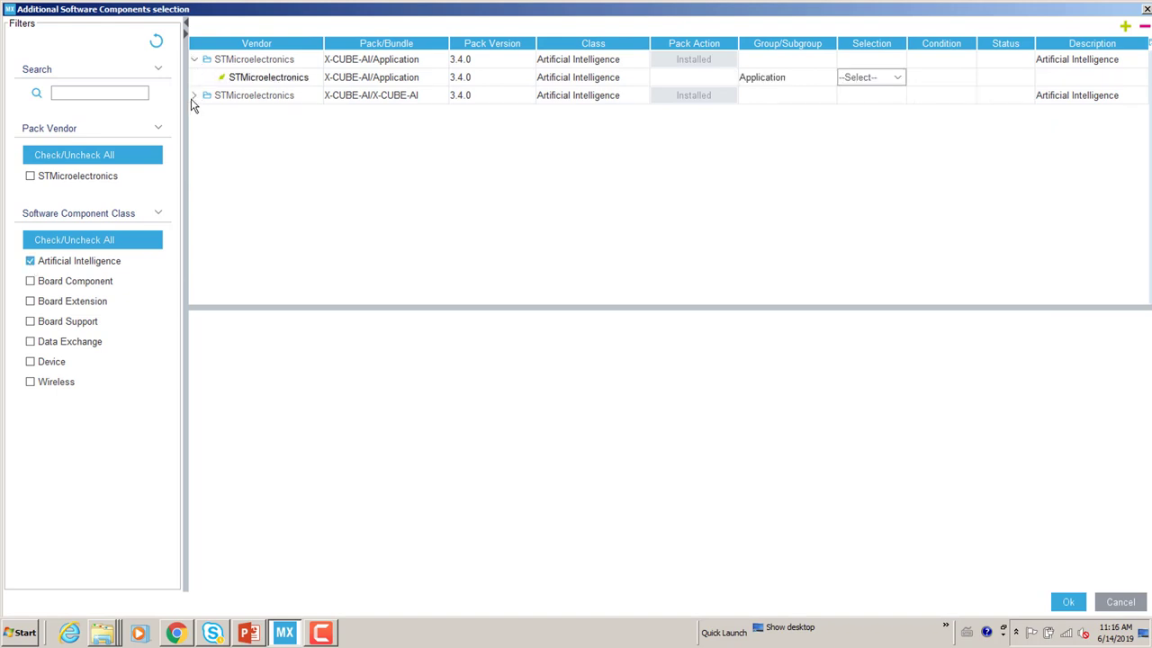
{"action": "left_click", "coordinate": [192, 97]}
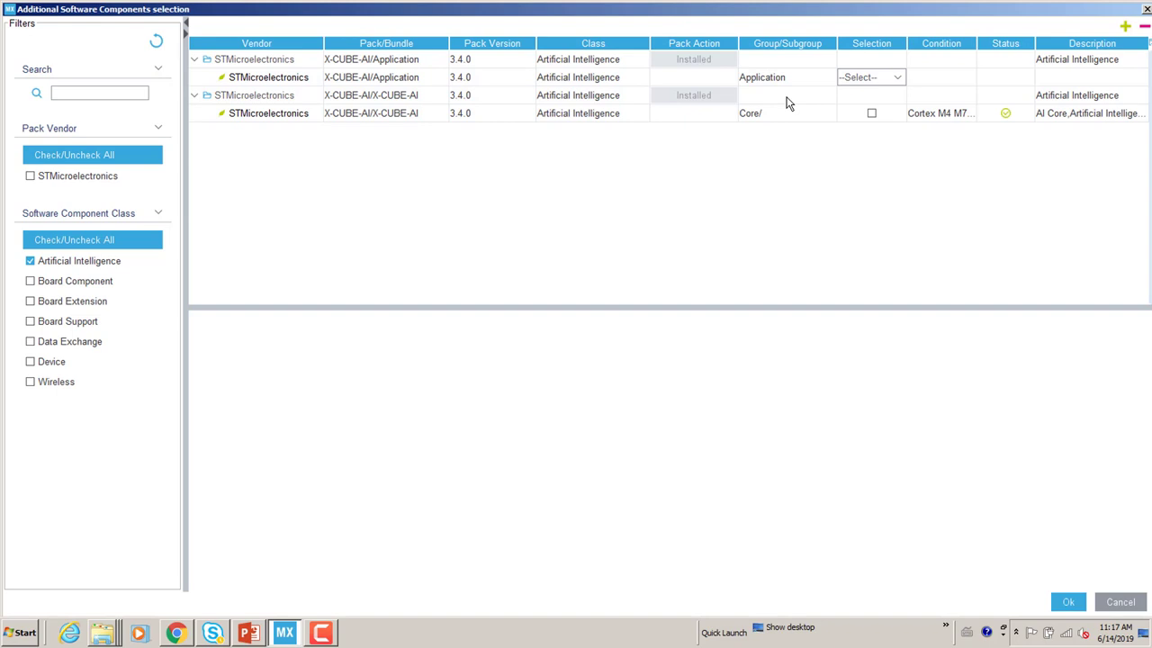
{"action": "left_click", "coordinate": [871, 114]}
{"action": "left_click", "coordinate": [900, 79]}
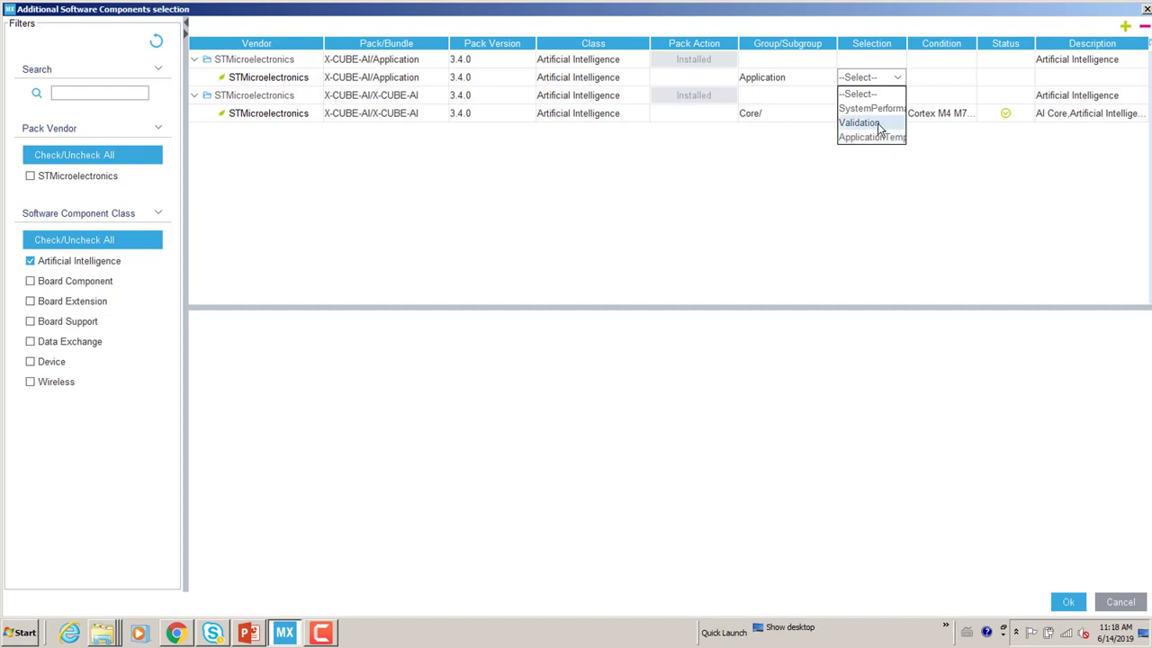
{"action": "left_click", "coordinate": [880, 127]}
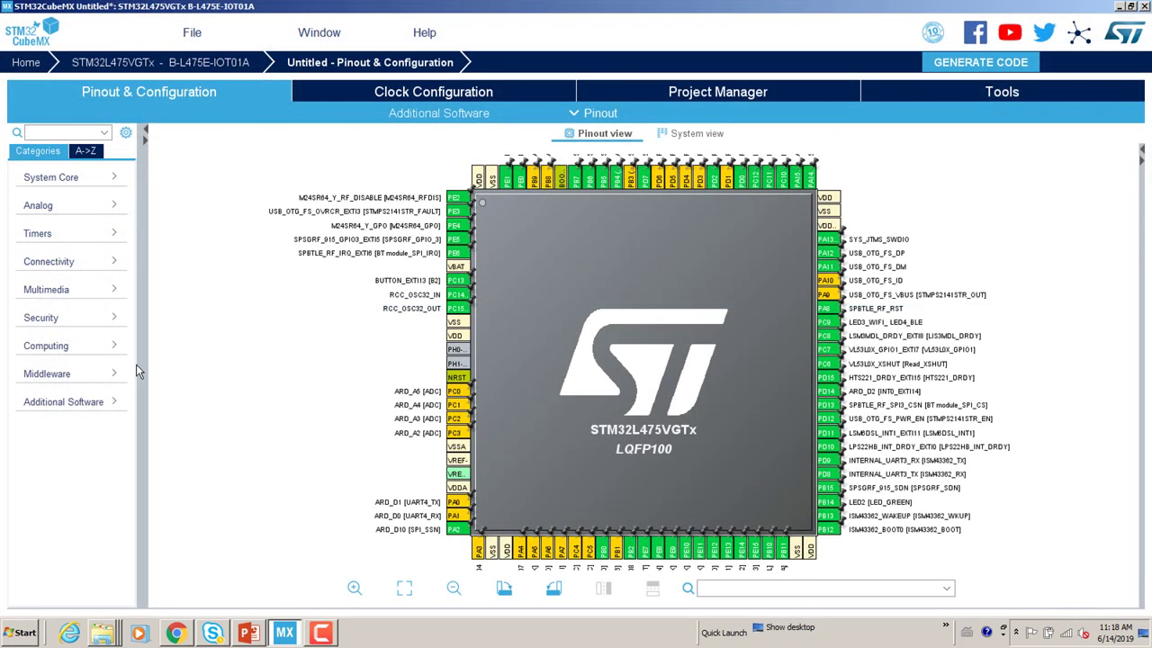
Open the X-CUBE-AI additional software settings and enable both Artificial Intelligence X-CUBE-AI and Artificial Intelligence Application
{"action": "left_click_drag", "start_coordinate": [139, 364], "coordinate": [168, 362]}
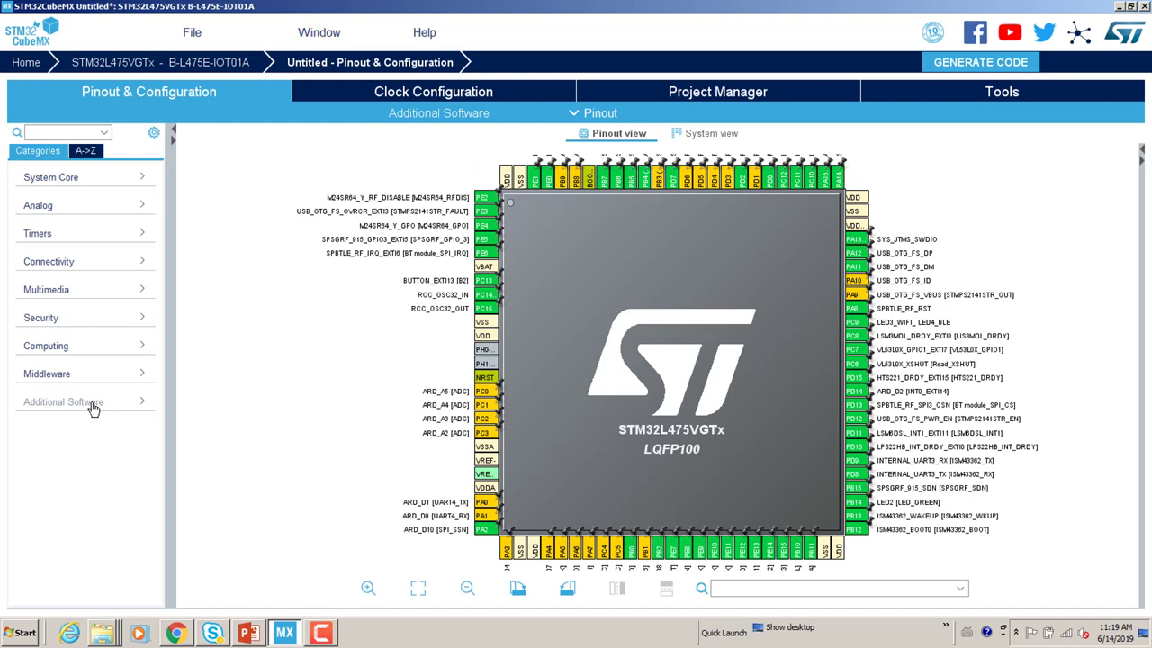
{"action": "left_click", "coordinate": [143, 405]}
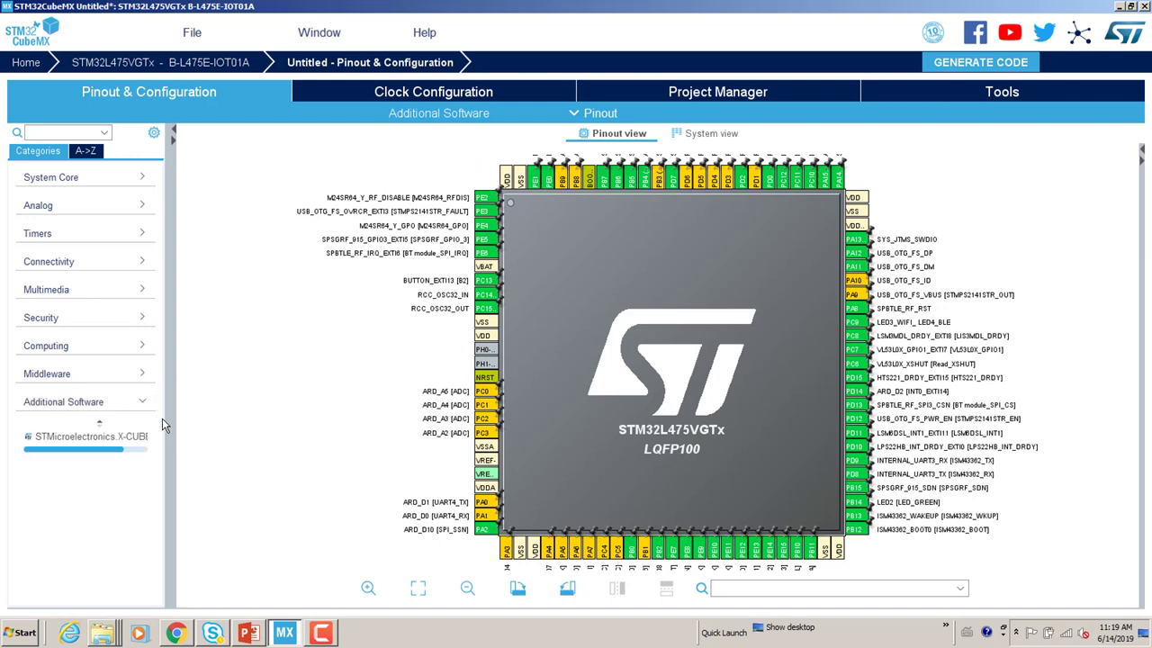
{"action": "left_click", "coordinate": [102, 437]}
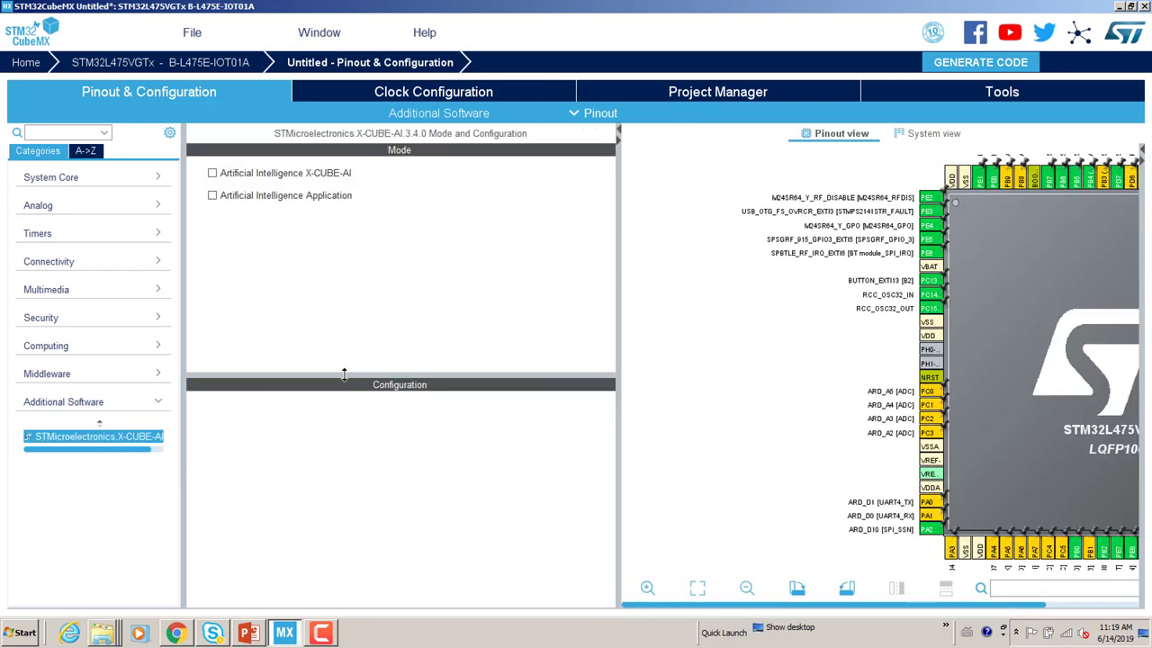
{"action": "left_click_drag", "start_coordinate": [345, 374], "coordinate": [345, 259]}
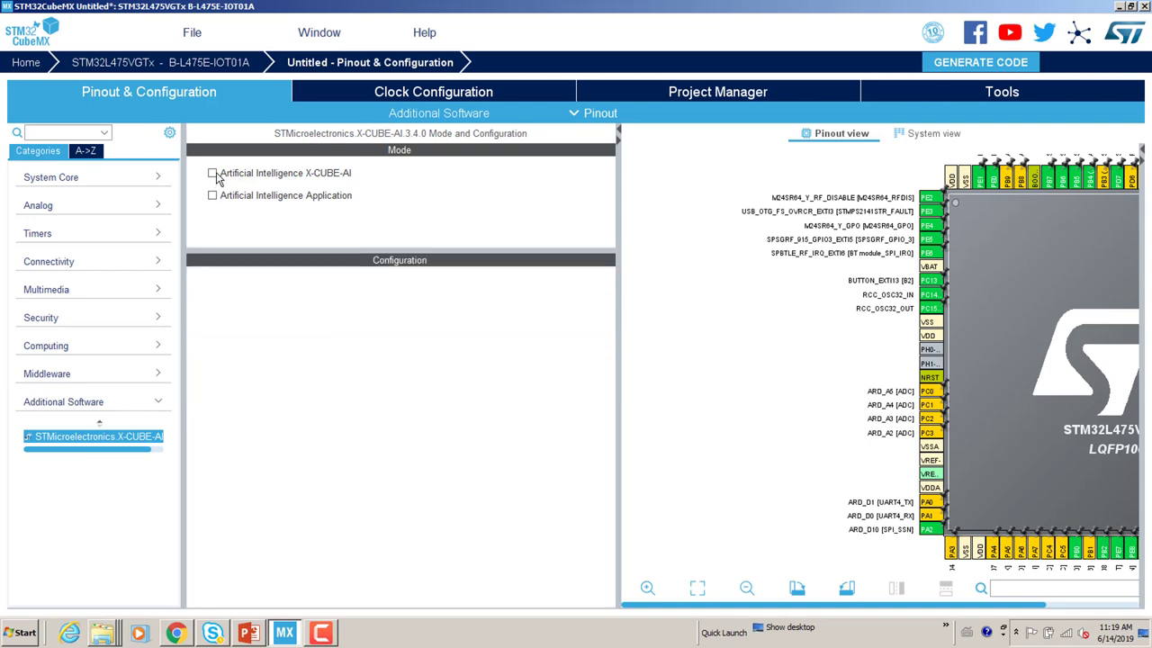
{"action": "left_click", "coordinate": [213, 173]}
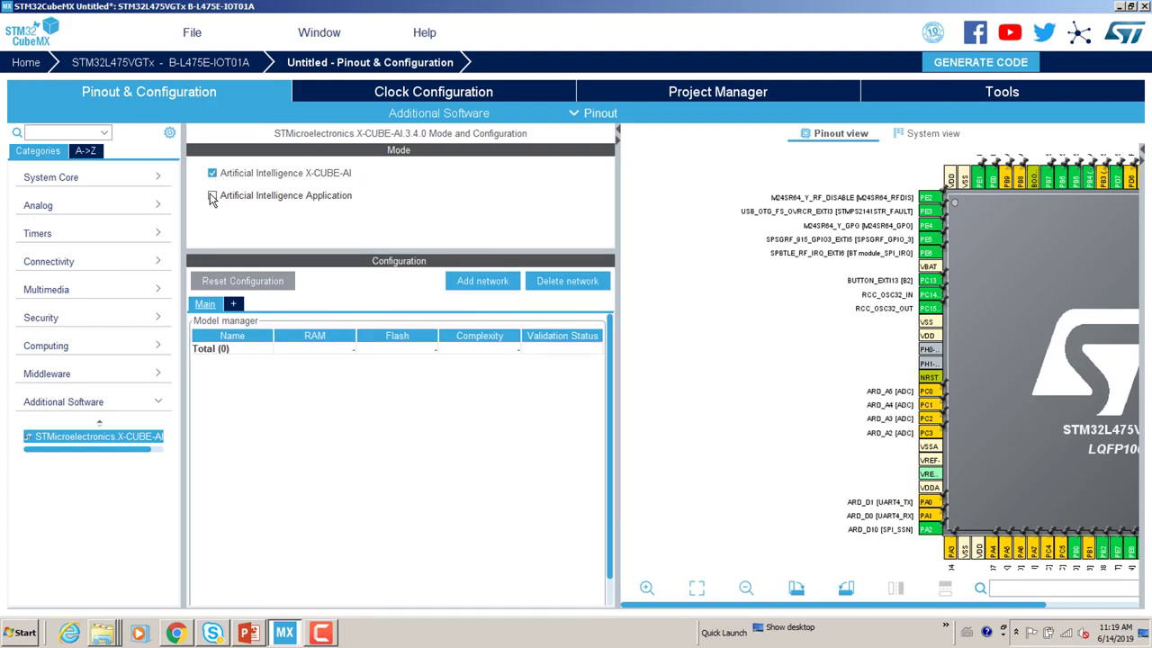
{"action": "left_click", "coordinate": [212, 195]}
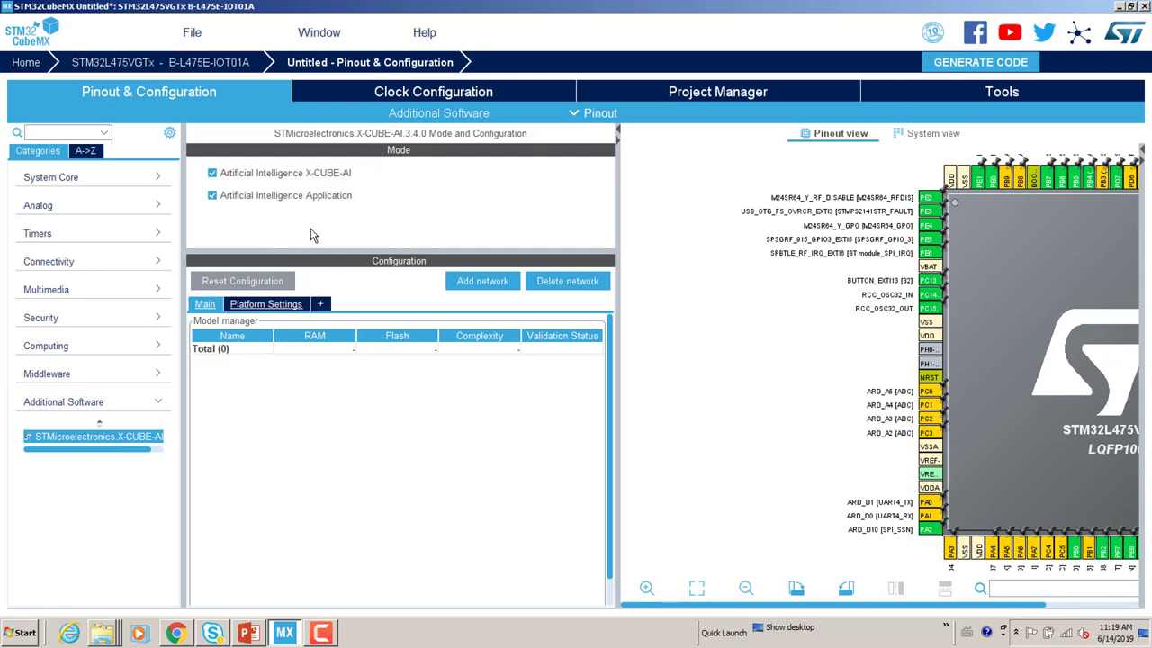
{"action": "left_click_drag", "start_coordinate": [347, 252], "coordinate": [347, 236]}
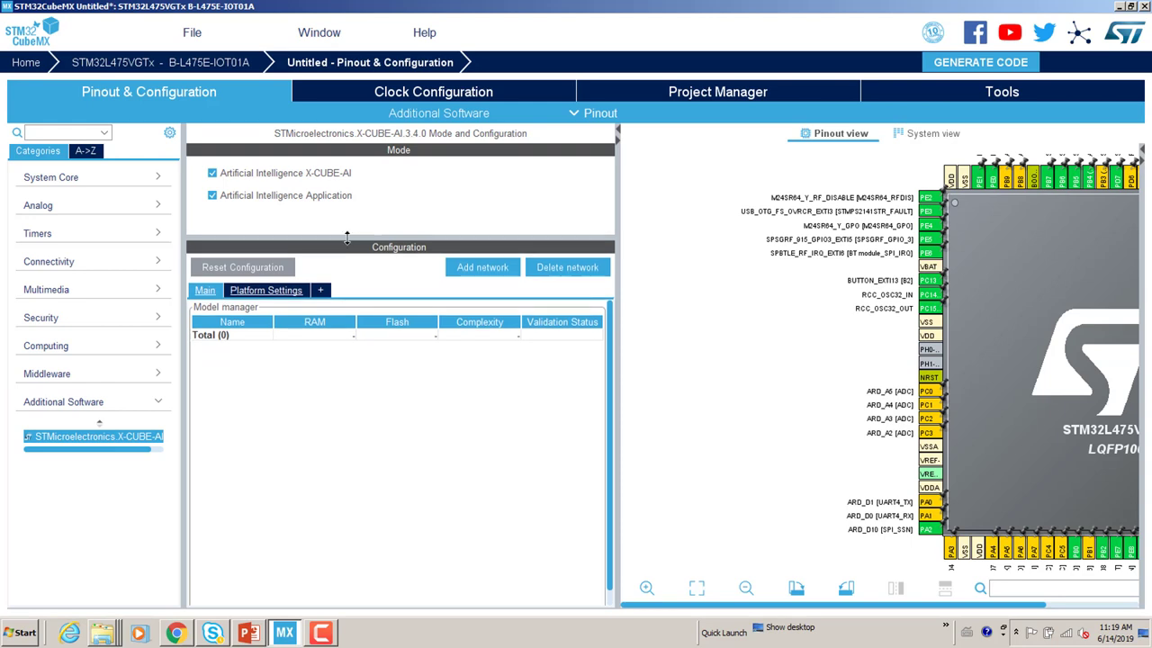
Display the Outputs area, enlarge it slightly and switch it to the Output log
{"action": "left_click", "coordinate": [330, 35]}
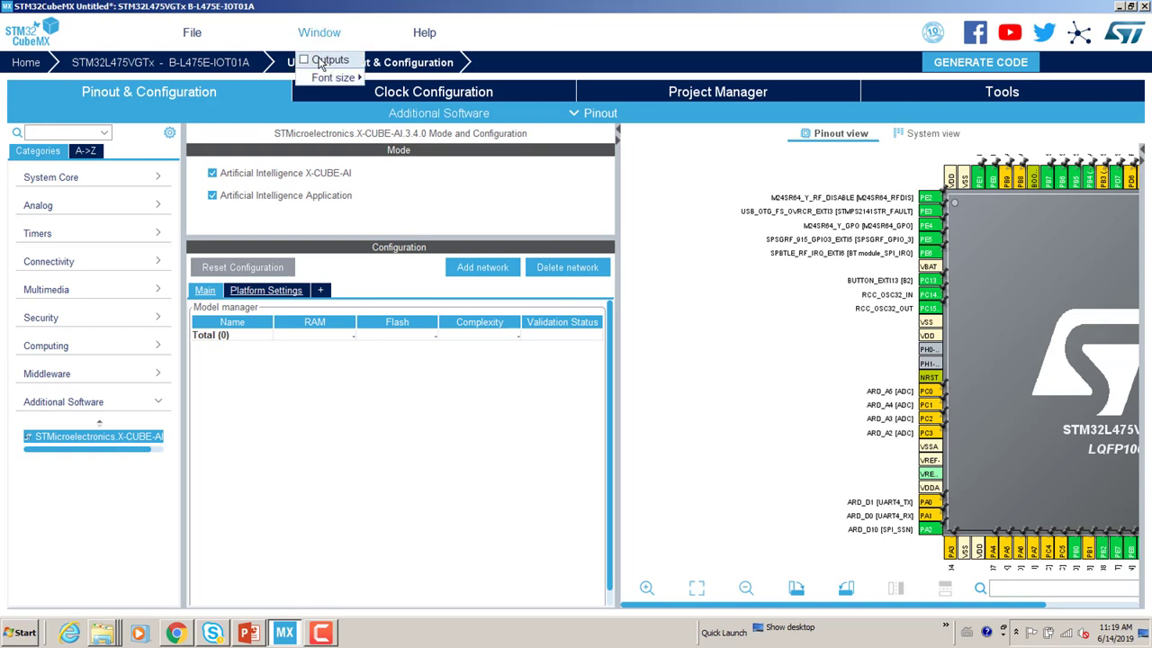
{"action": "left_click", "coordinate": [320, 60]}
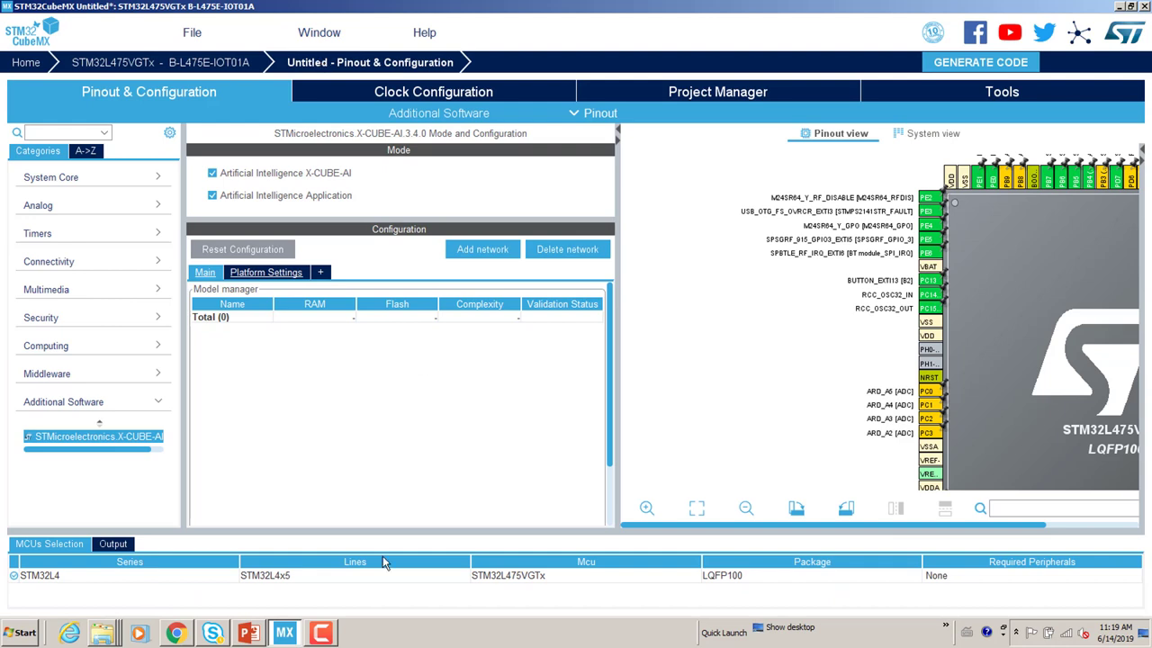
{"action": "left_click_drag", "start_coordinate": [421, 531], "coordinate": [421, 514]}
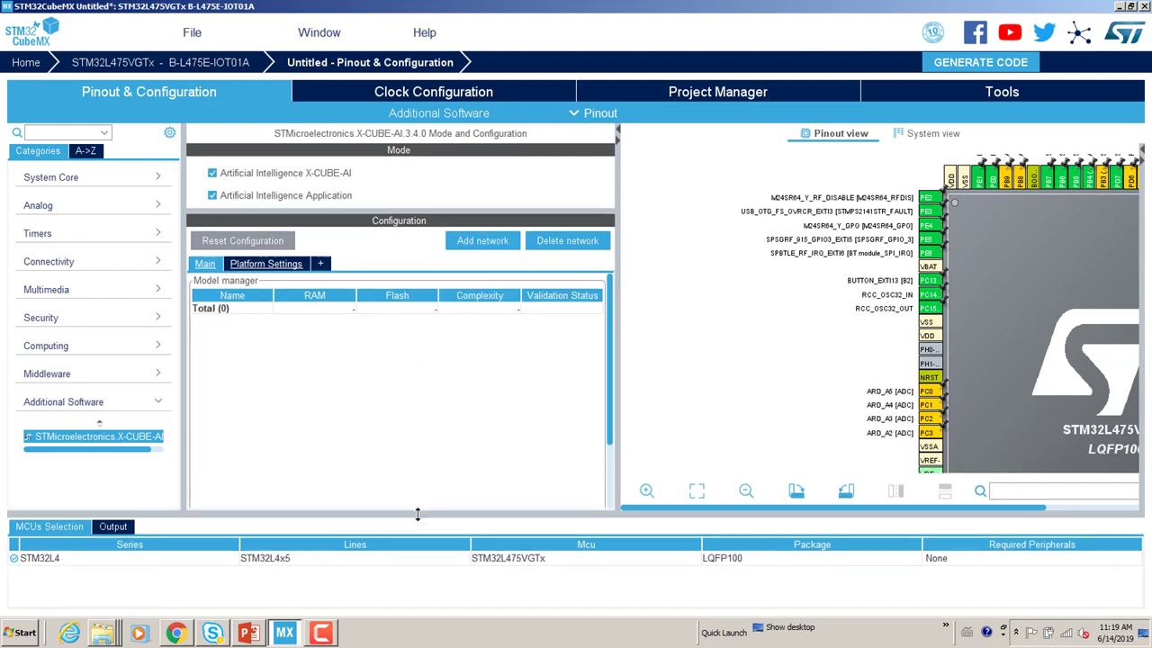
{"action": "left_click", "coordinate": [112, 528]}
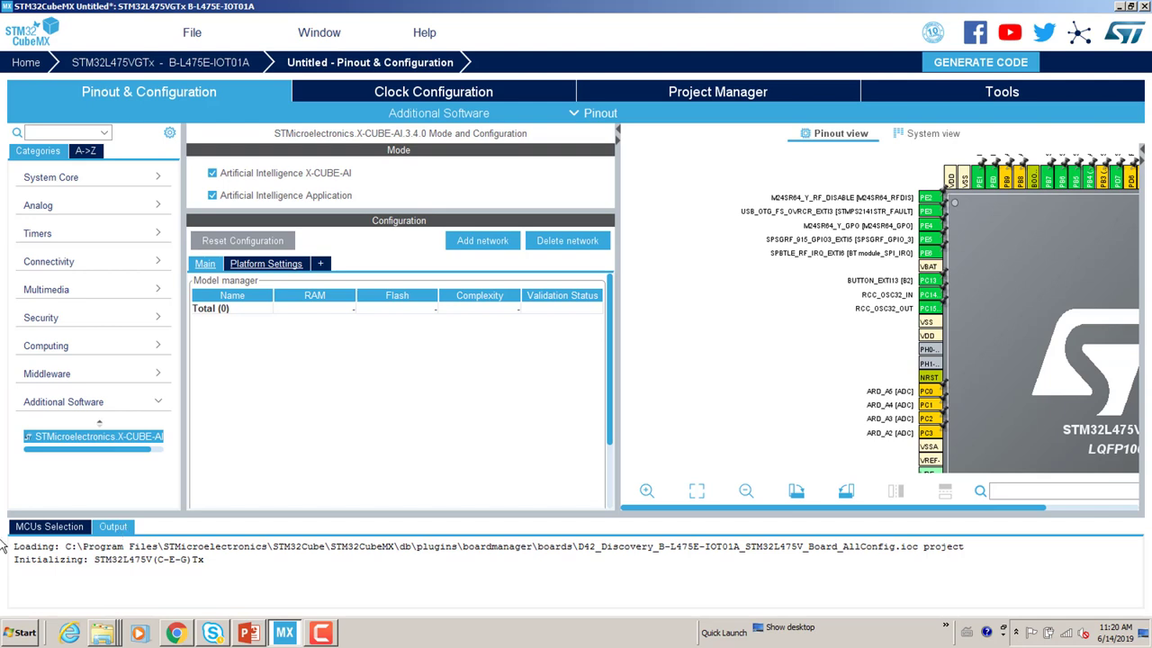
Add a neural network to the X-CUBE-AI configuration and set its model kind to Keras, Saved model
{"action": "left_click", "coordinate": [477, 243]}
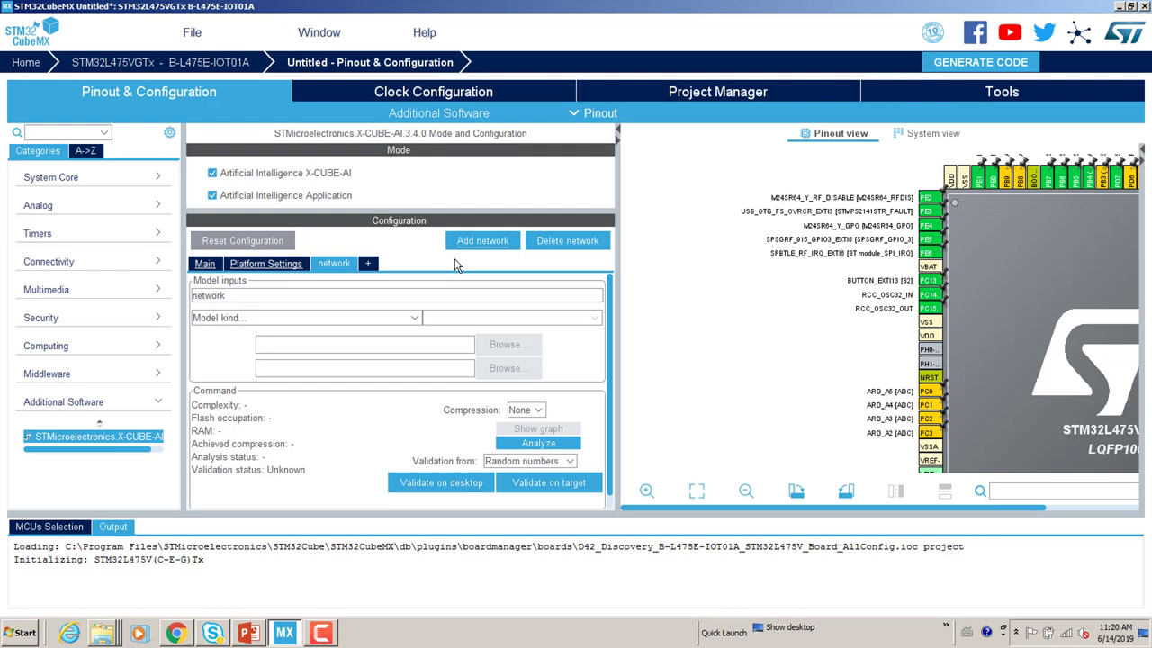
{"action": "left_click", "coordinate": [416, 321]}
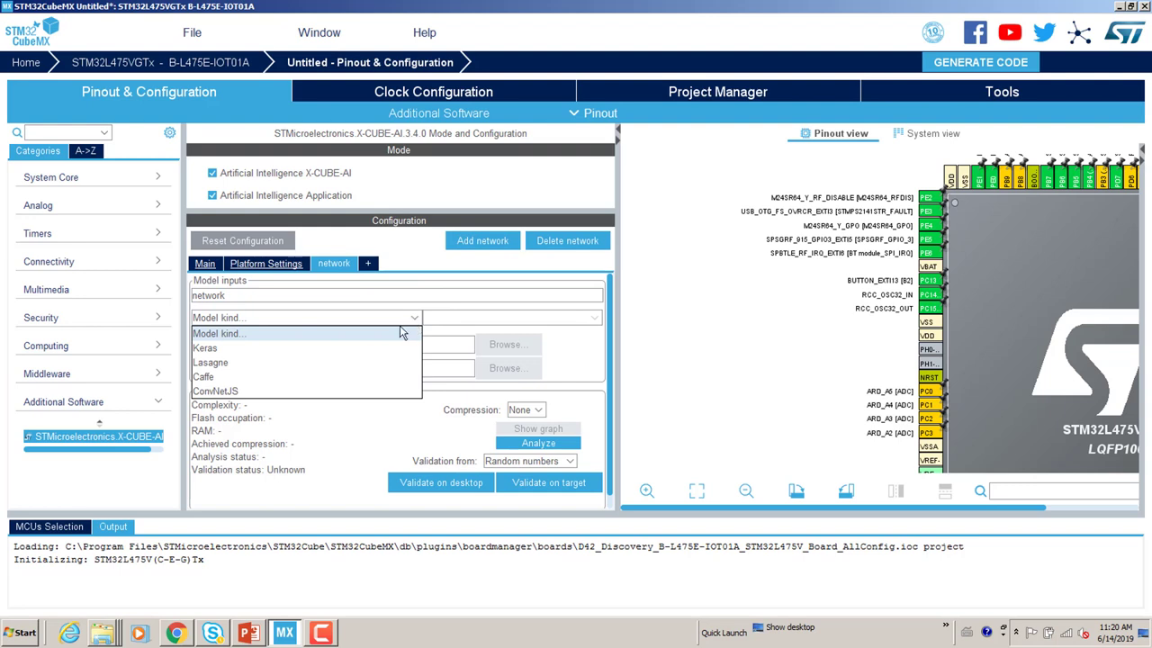
{"action": "left_click", "coordinate": [341, 350]}
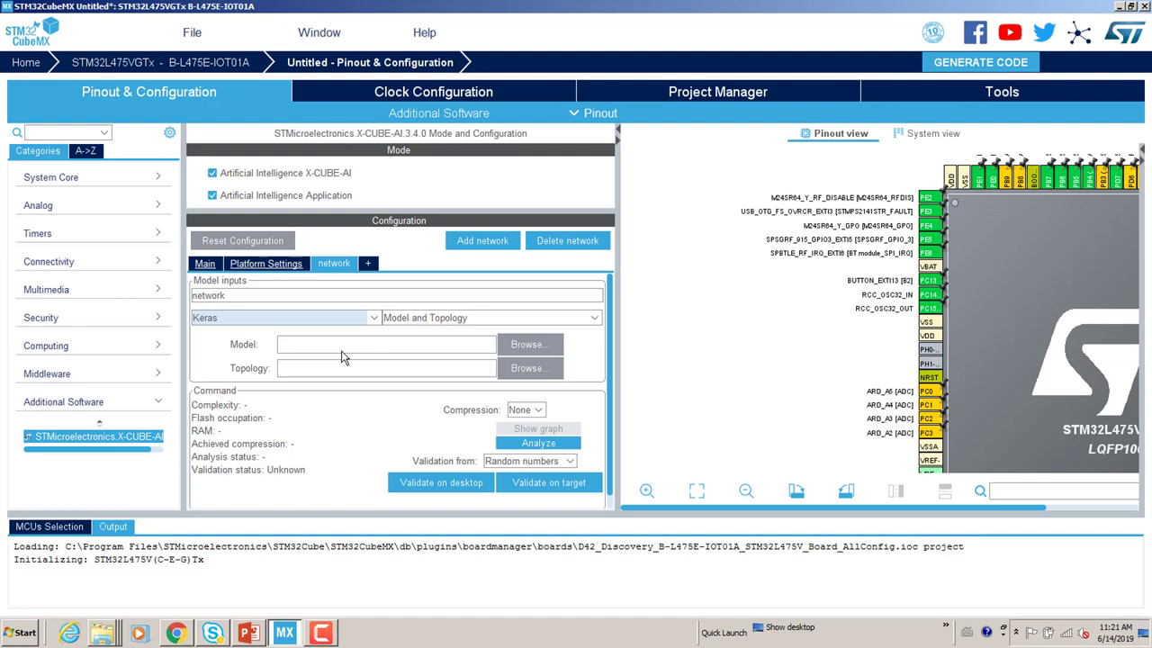
{"action": "left_click", "coordinate": [594, 322]}
{"action": "left_click", "coordinate": [572, 347]}
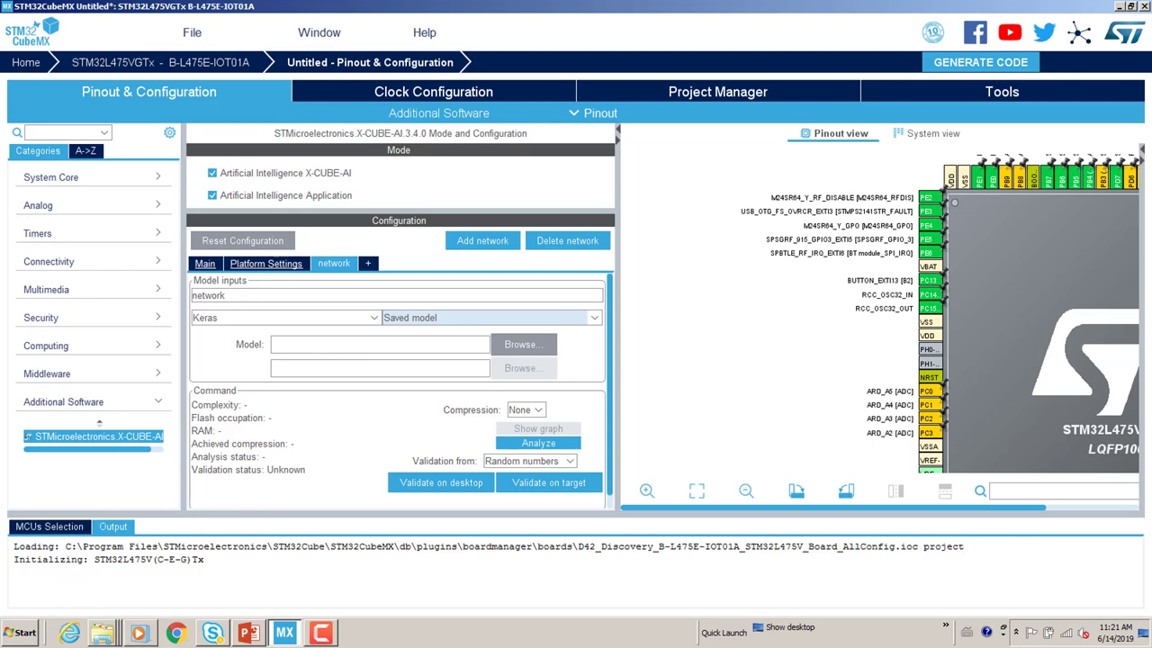
Switch to Windows Explorer and go back up to the EURO2019\hands-on folder
{"action": "mouse_move", "coordinate": [99, 639]}
{"action": "left_click", "coordinate": [138, 605]}
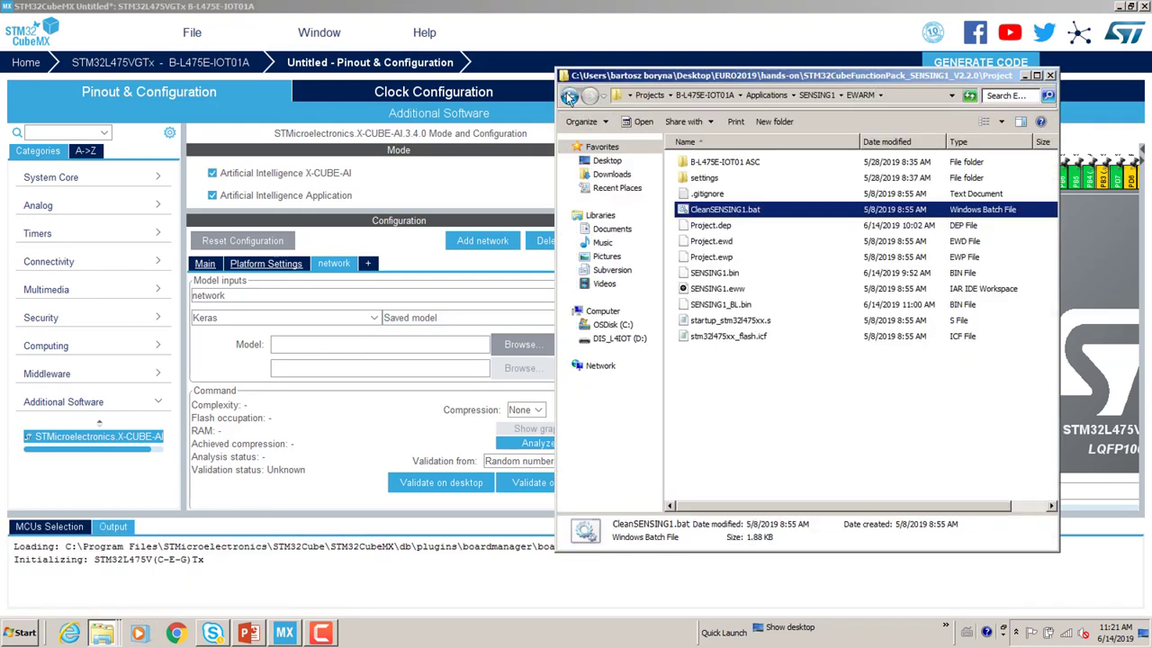
{"action": "left_click", "coordinate": [570, 96]}
{"action": "left_click", "coordinate": [570, 97]}
{"action": "left_click", "coordinate": [570, 96]}
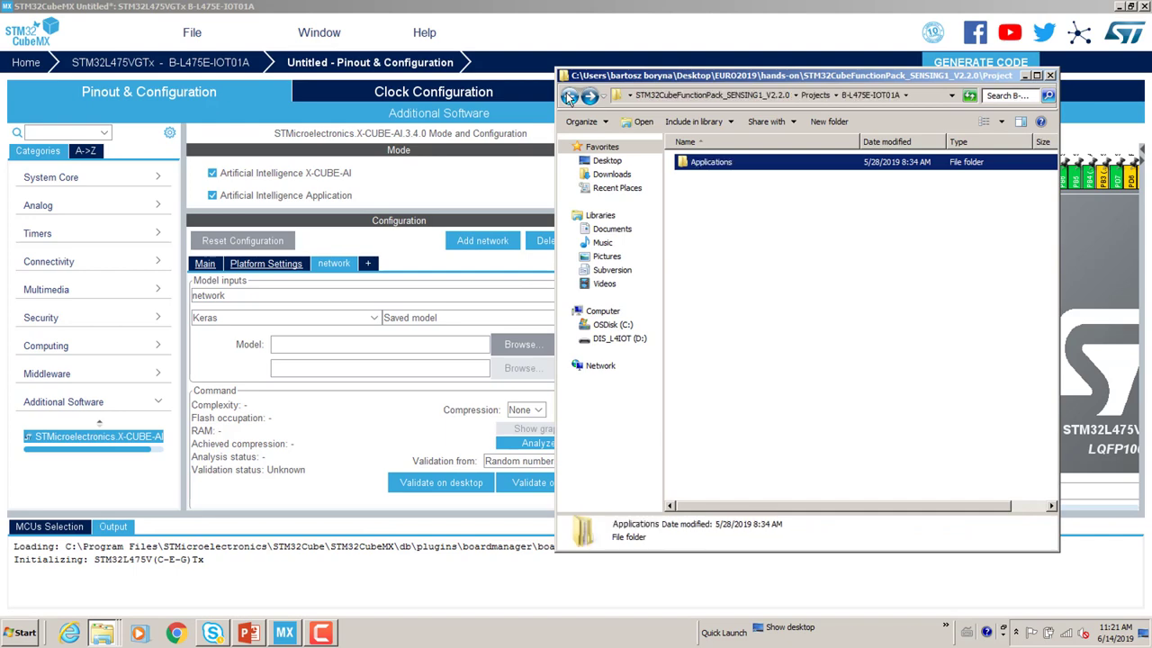
{"action": "left_click", "coordinate": [569, 97]}
{"action": "left_click", "coordinate": [570, 96]}
{"action": "left_click", "coordinate": [569, 96]}
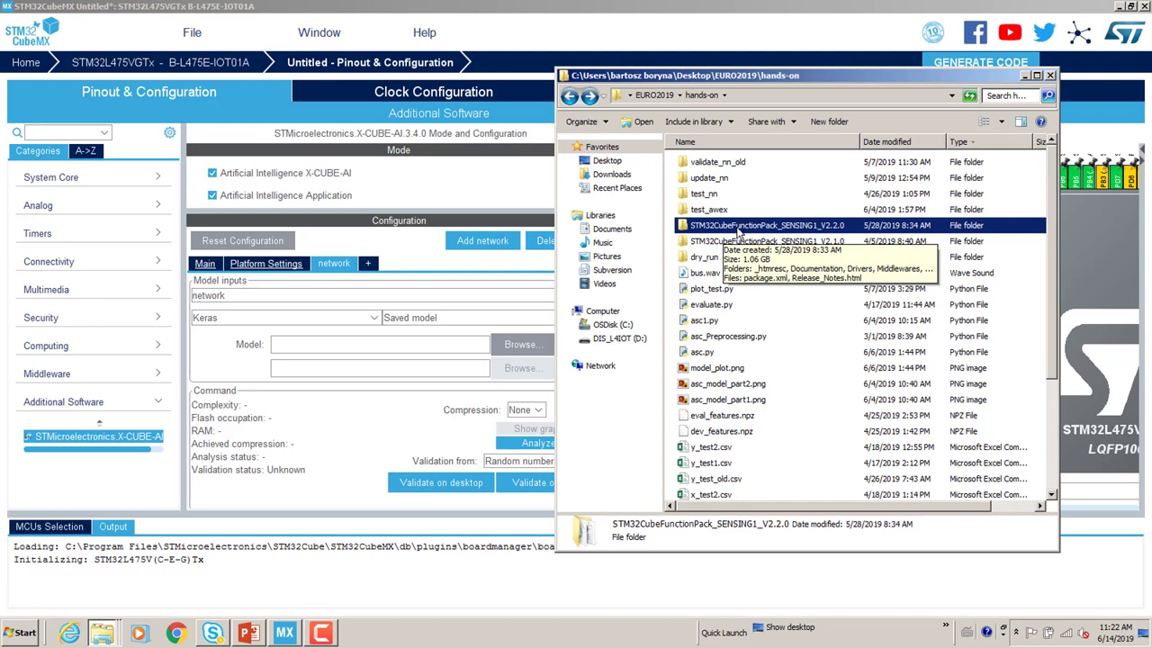
Browse from the STM32CubeFunctionPack_SENSING1_V2.2.0 folder to Middlewares\ST\STM32_AI_Library\ASC\Models
{"action": "double_click", "coordinate": [813, 227]}
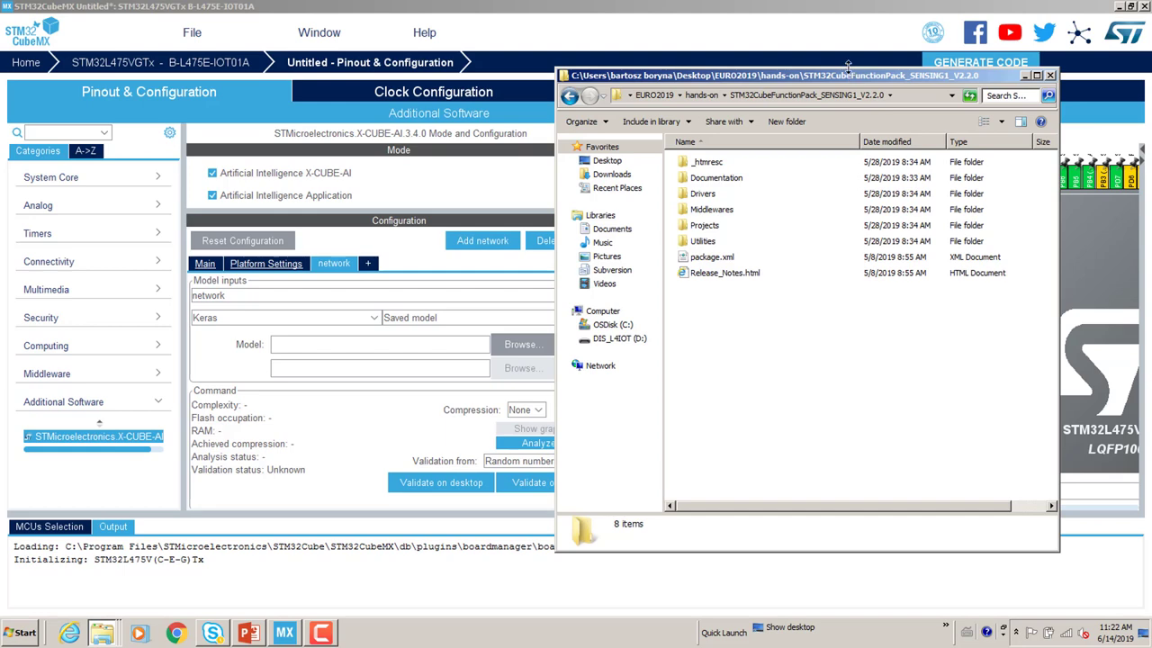
{"action": "left_click_drag", "start_coordinate": [849, 79], "coordinate": [682, 71]}
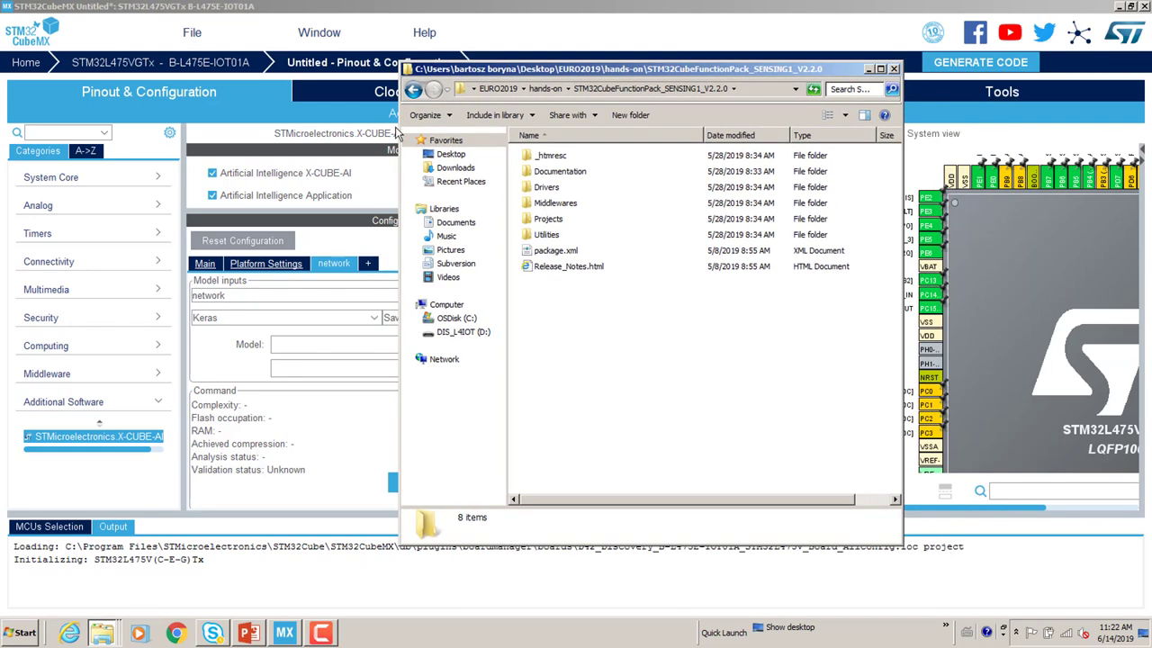
{"action": "left_click", "coordinate": [414, 90]}
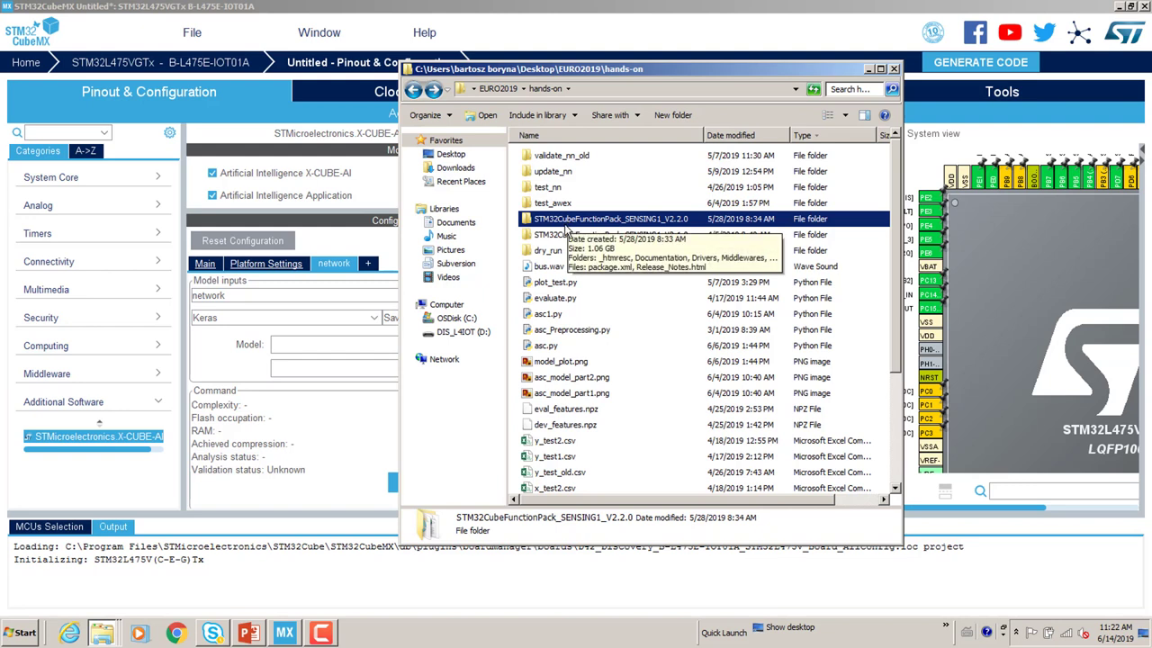
{"action": "double_click", "coordinate": [659, 221]}
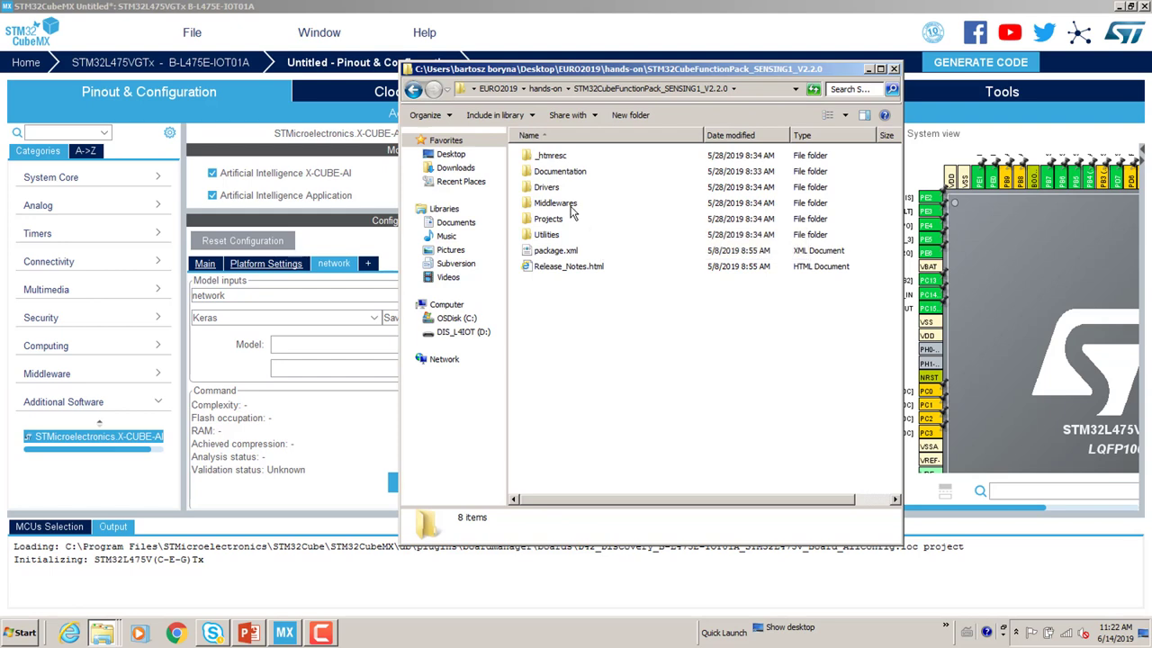
{"action": "double_click", "coordinate": [572, 208]}
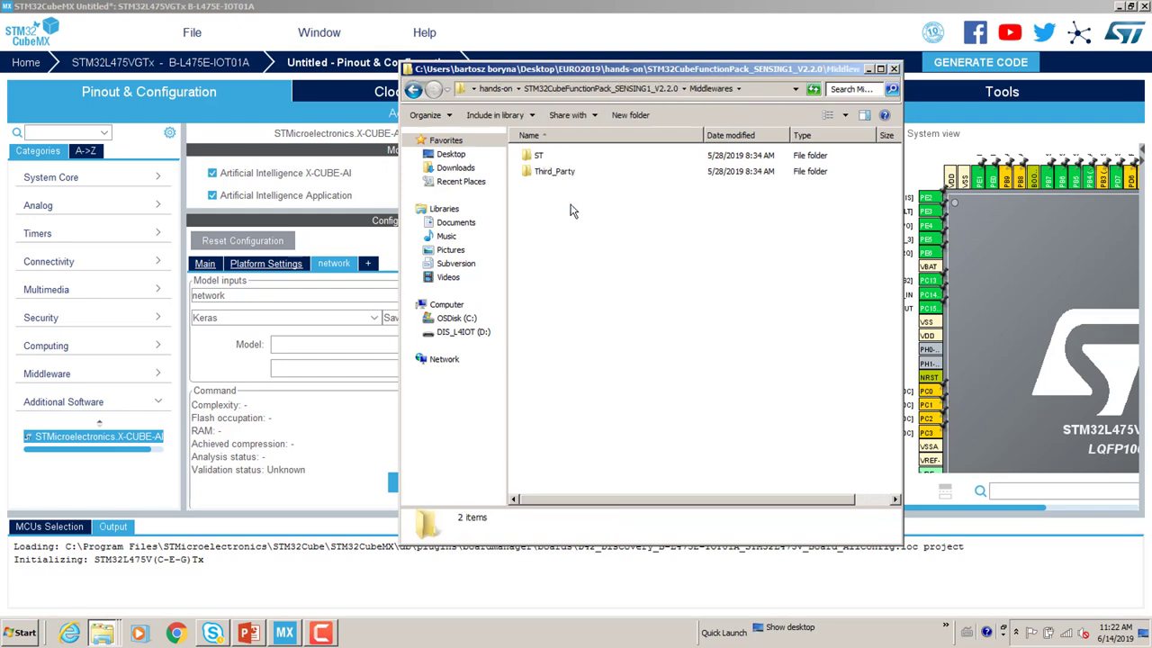
{"action": "double_click", "coordinate": [540, 157]}
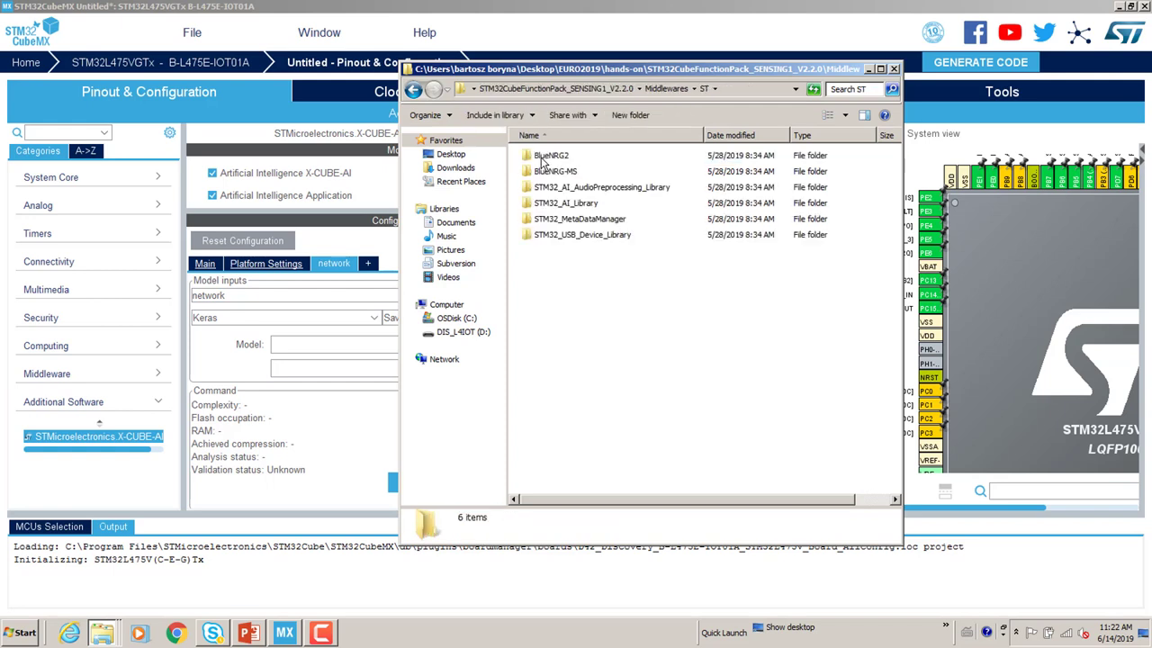
{"action": "double_click", "coordinate": [567, 204]}
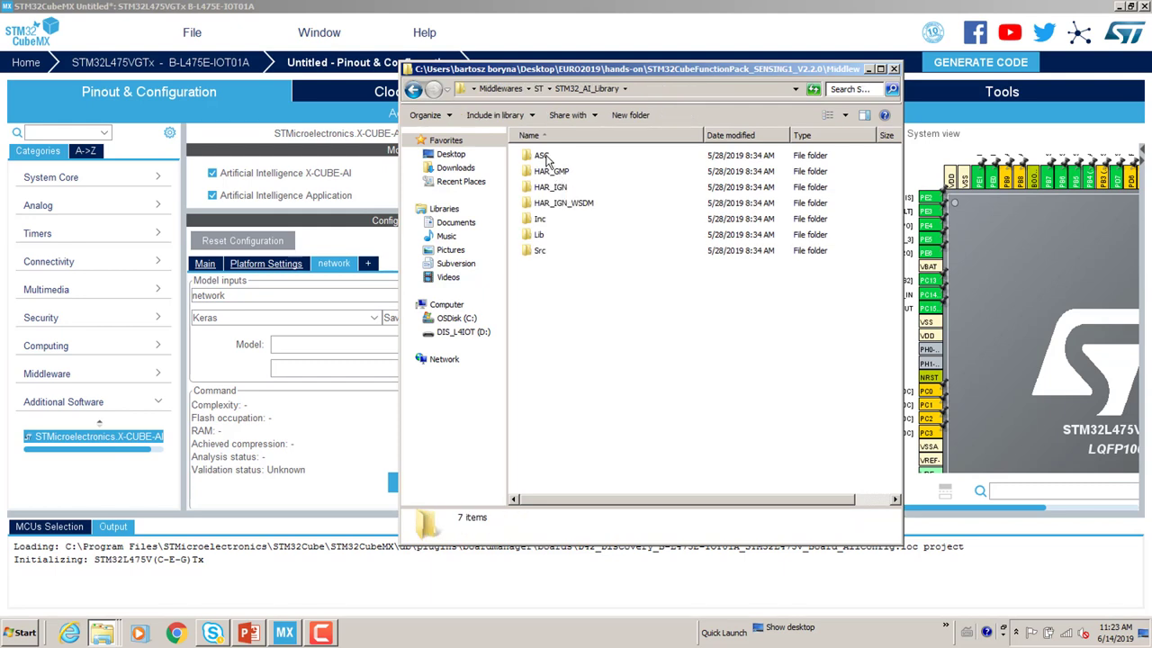
{"action": "double_click", "coordinate": [546, 160]}
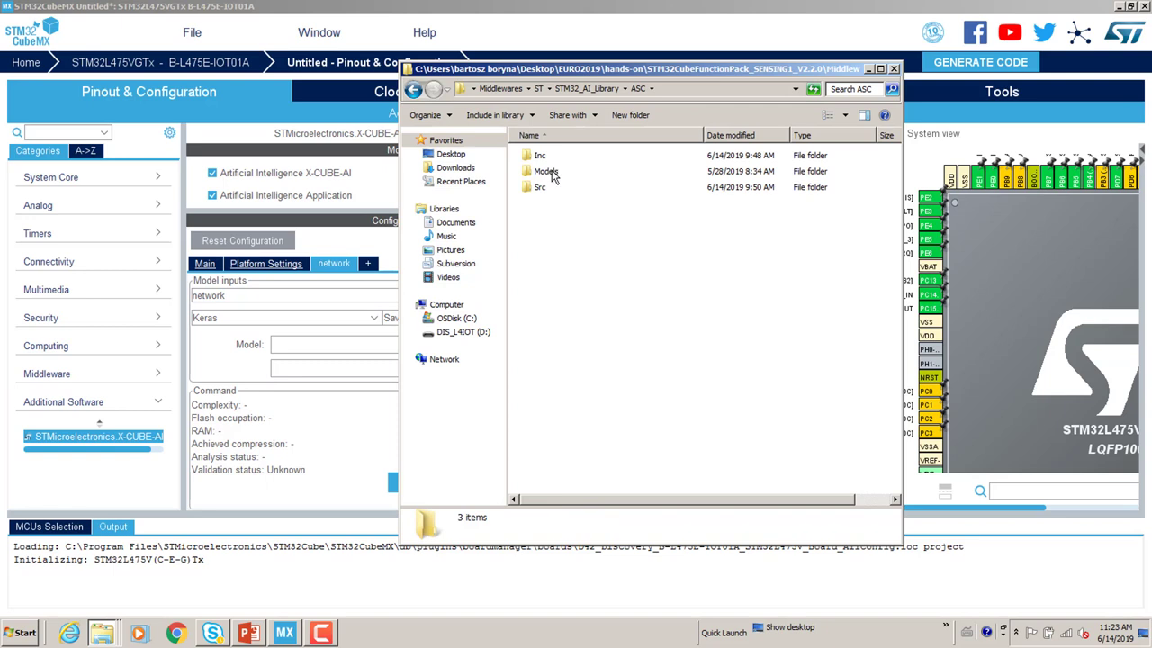
{"action": "double_click", "coordinate": [552, 172]}
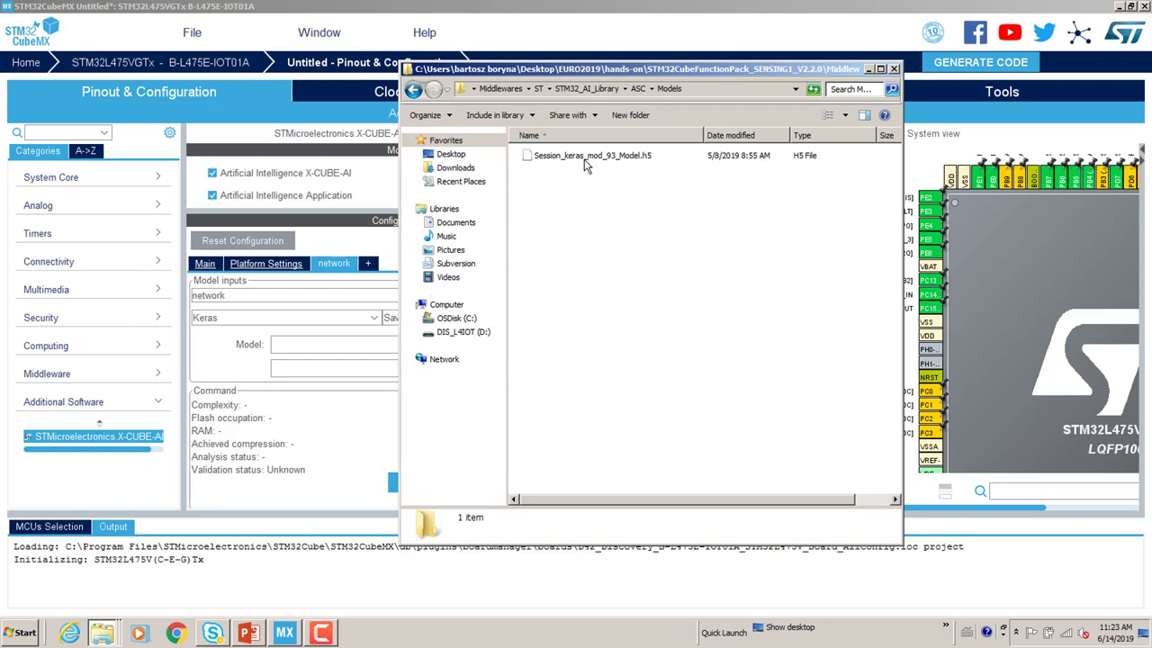
Load Session_keras_mod_93_Model.h5 from the Models folder as the network's model and minimize the Explorer window
{"action": "left_click", "coordinate": [597, 158]}
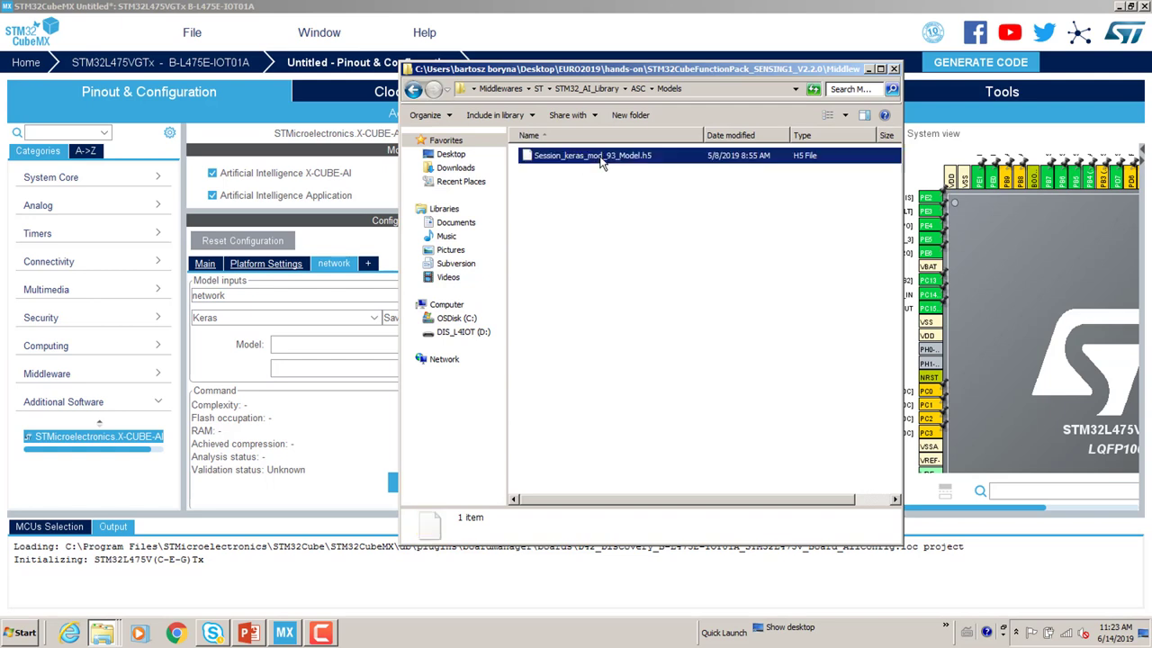
{"action": "left_click_drag", "start_coordinate": [581, 171], "coordinate": [333, 349]}
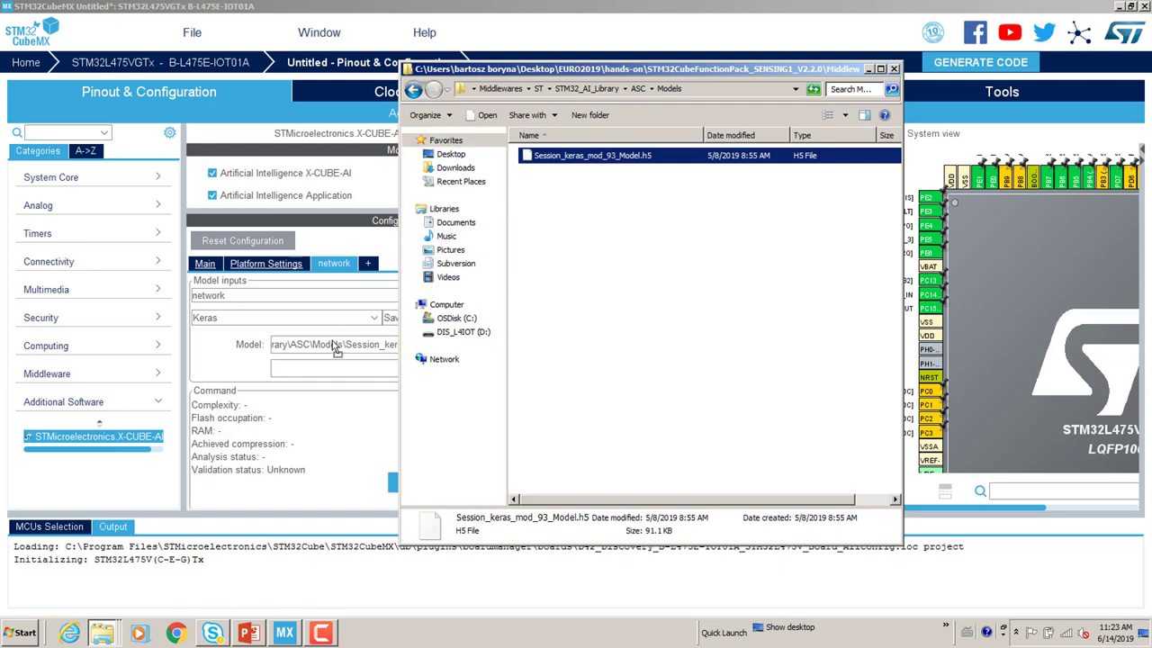
{"action": "left_click", "coordinate": [869, 70]}
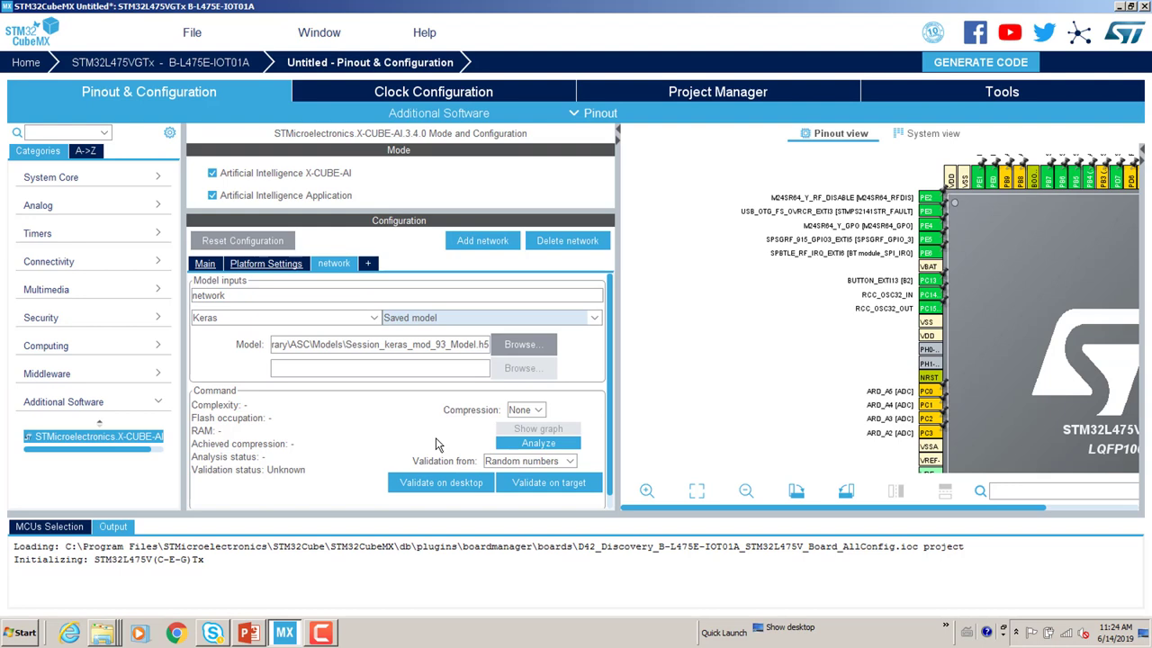
Analyze the uncompressed network model and enlarge the Output log area
{"action": "left_click", "coordinate": [544, 444]}
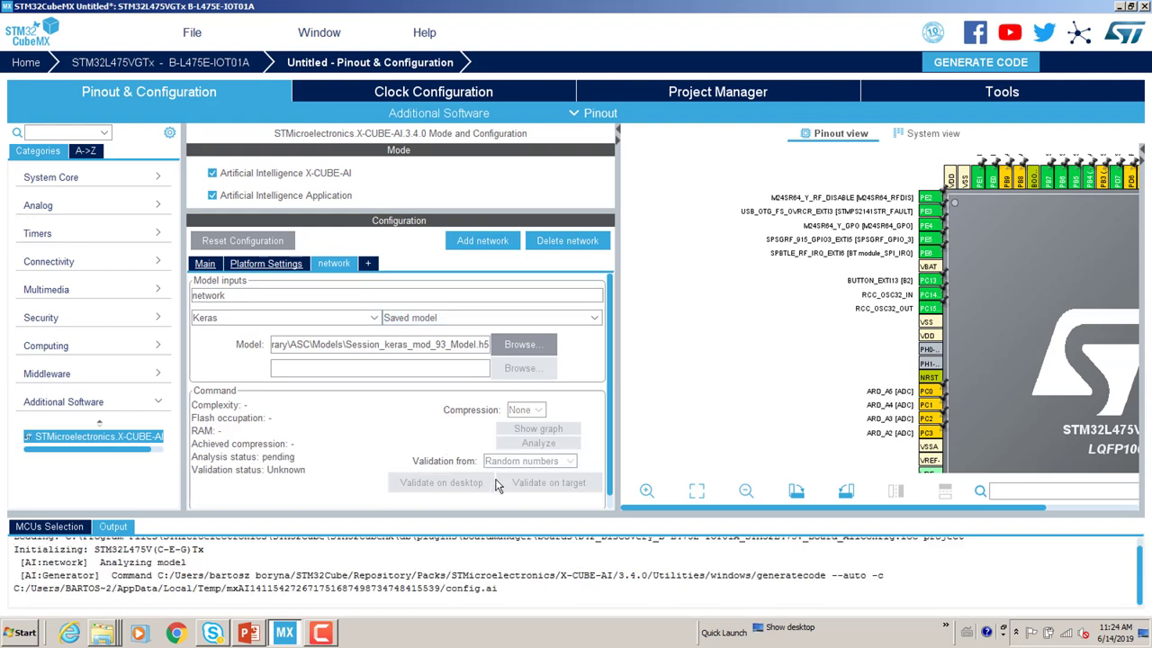
{"action": "left_click_drag", "start_coordinate": [480, 511], "coordinate": [479, 455]}
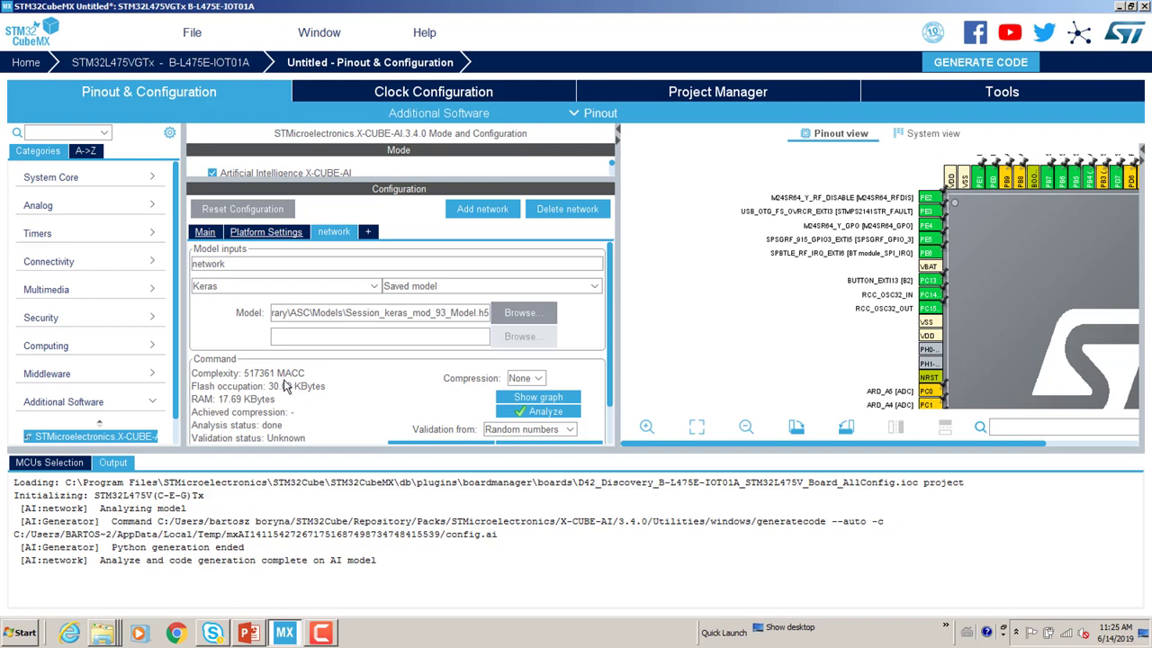
{"action": "mouse_move", "coordinate": [289, 386]}
Validate the network on desktop, review the validation report in the log and keep Random numbers as the validation source
{"action": "left_click_drag", "start_coordinate": [611, 363], "coordinate": [610, 405]}
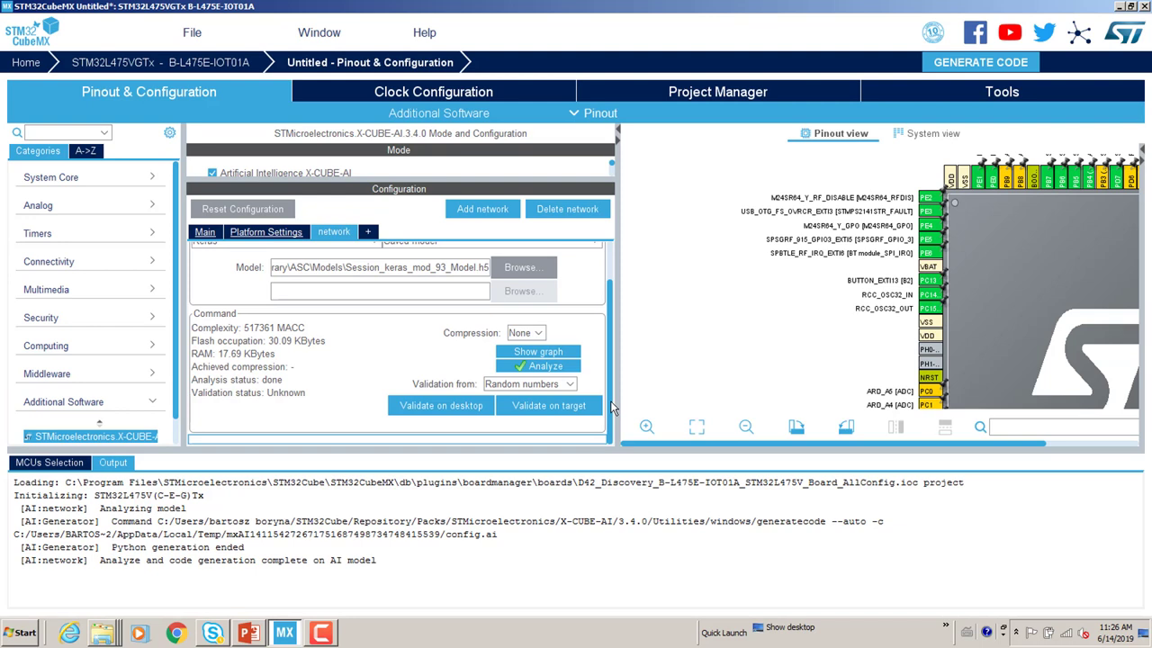
{"action": "left_click", "coordinate": [443, 403]}
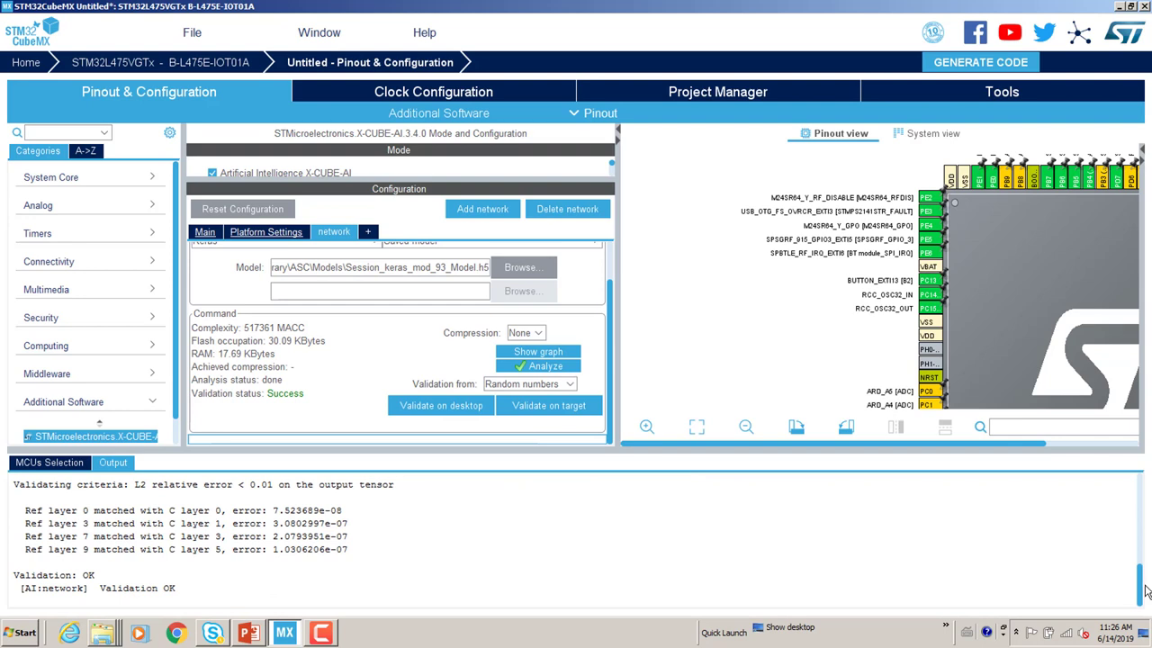
{"action": "left_click_drag", "start_coordinate": [1143, 592], "coordinate": [1141, 563]}
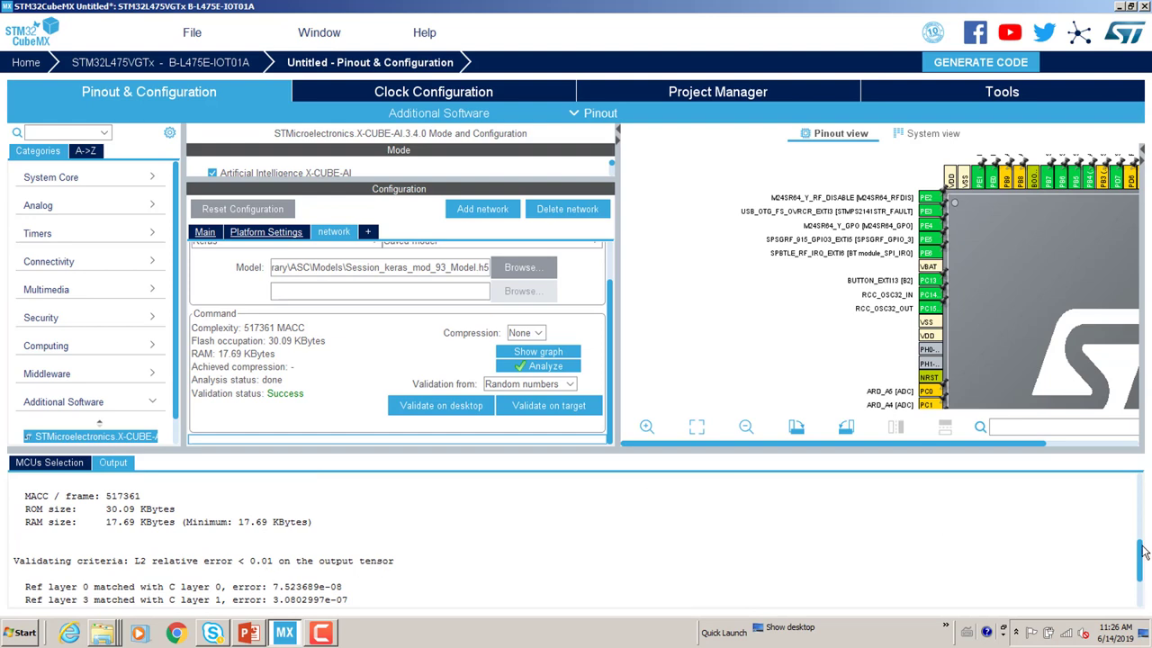
{"action": "left_click_drag", "start_coordinate": [1143, 551], "coordinate": [1143, 573]}
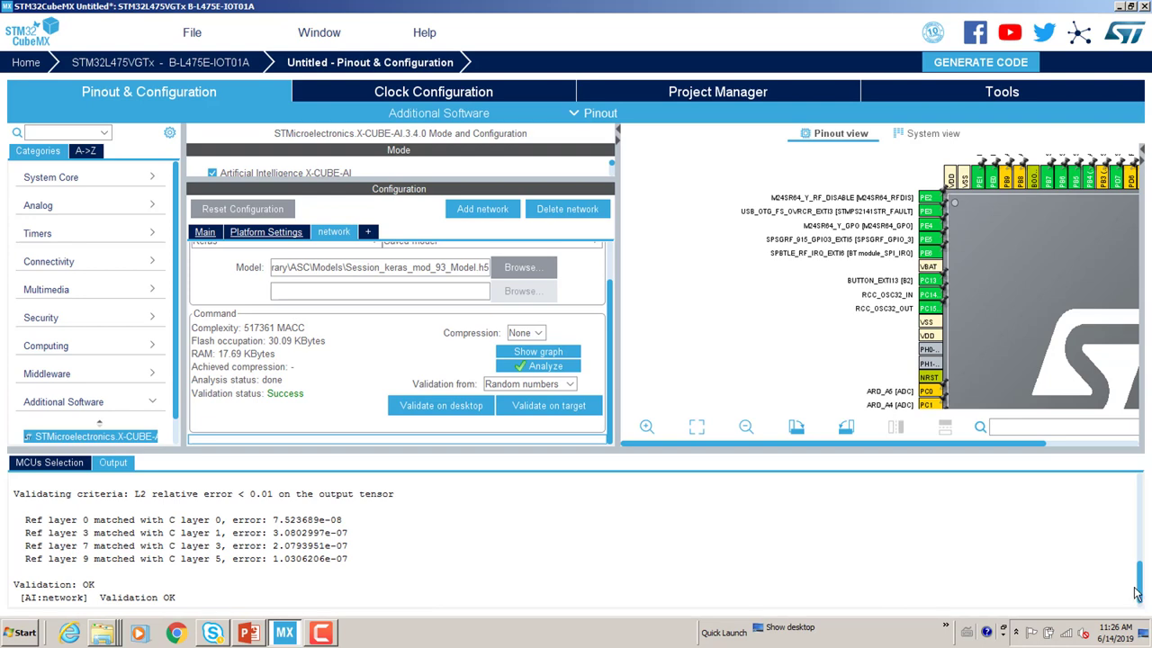
{"action": "left_click_drag", "start_coordinate": [1141, 593], "coordinate": [1141, 578]}
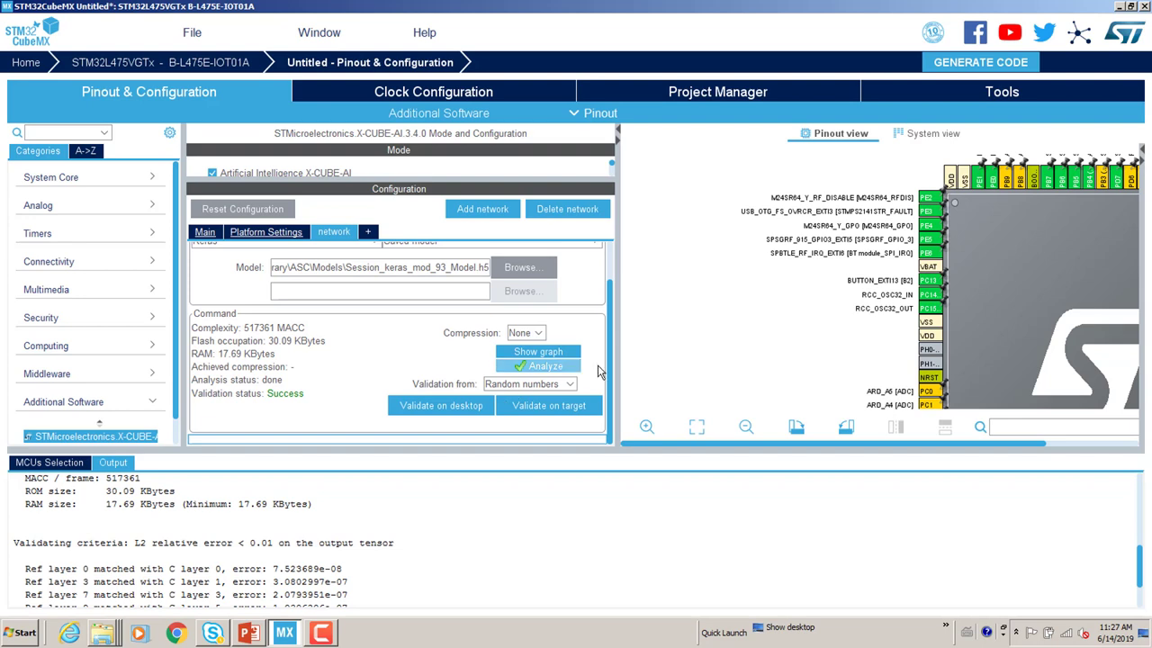
{"action": "left_click", "coordinate": [571, 385]}
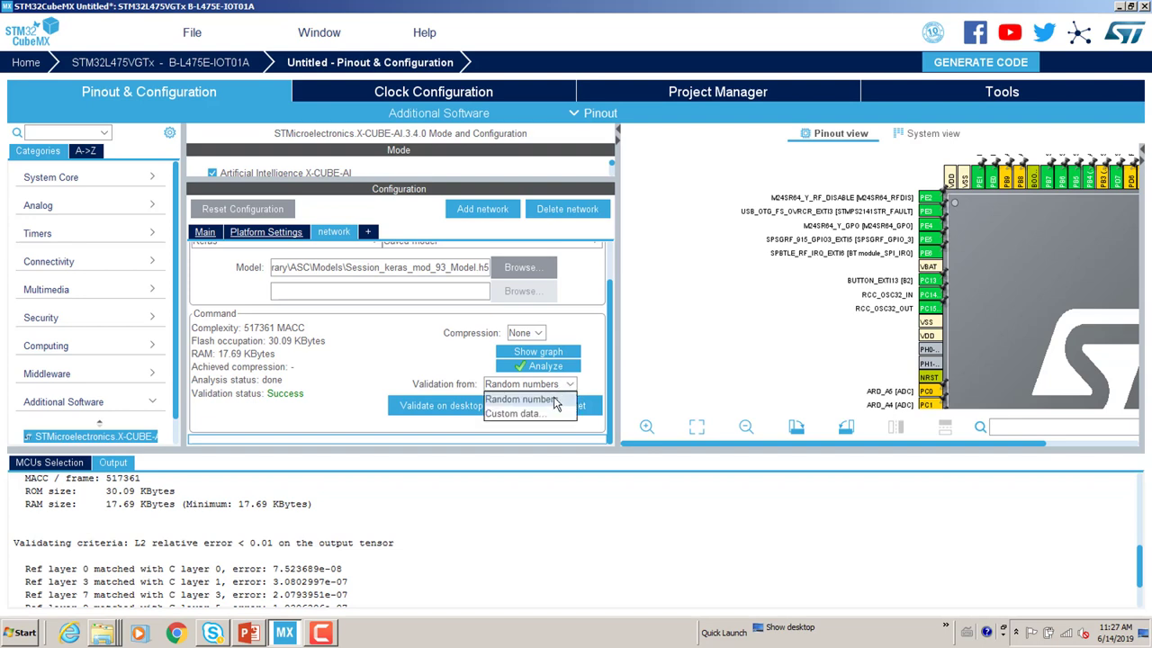
{"action": "left_click", "coordinate": [556, 399]}
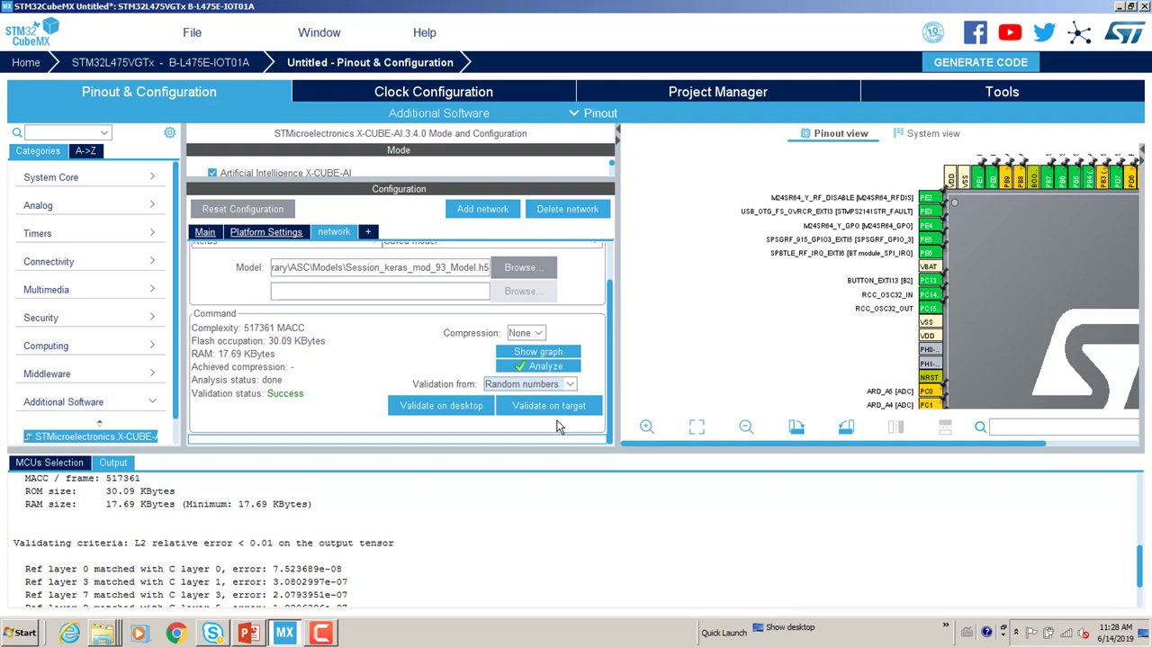
Set the network's compression to 4, then analyze it again and validate it on desktop
{"action": "left_click", "coordinate": [541, 334]}
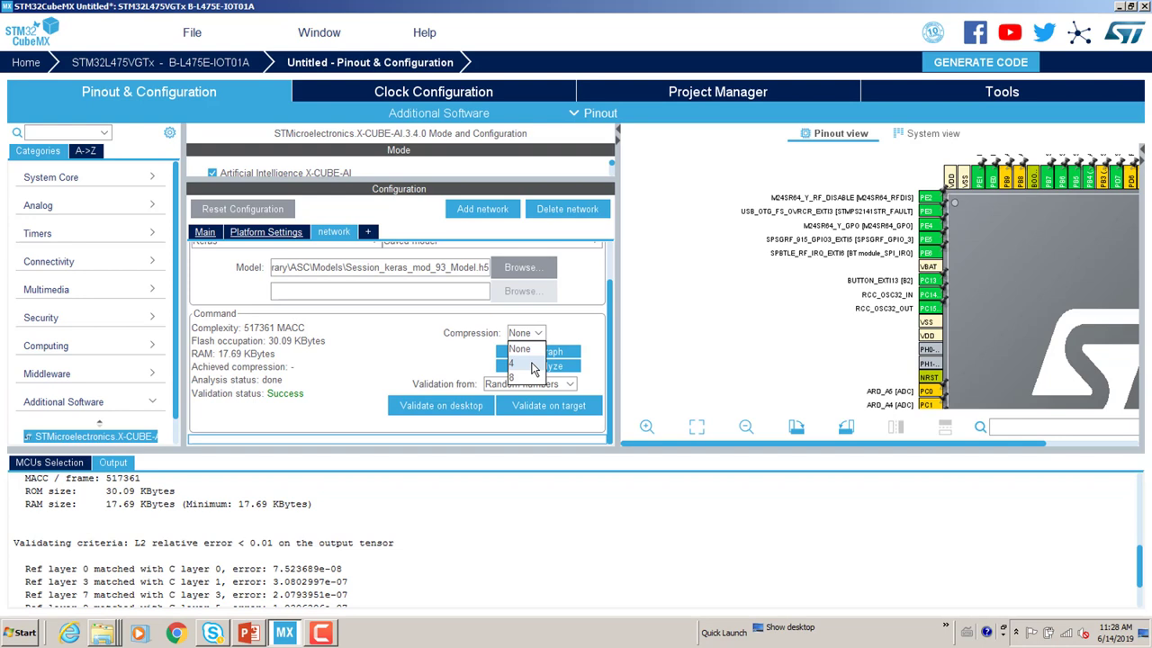
{"action": "left_click", "coordinate": [535, 363]}
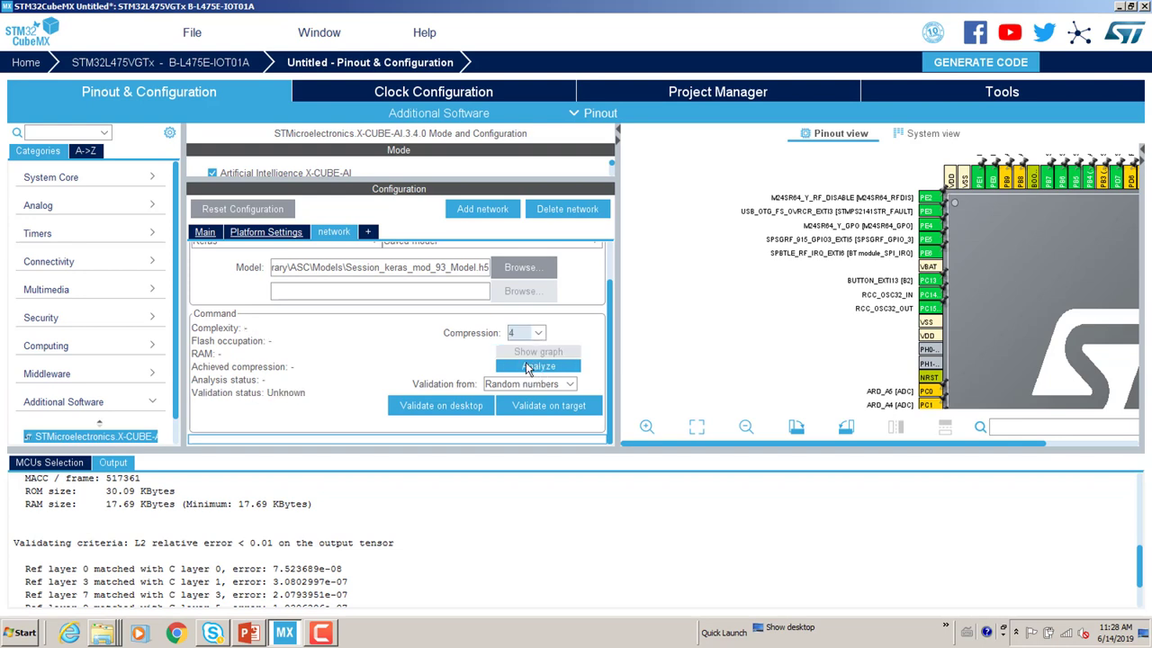
{"action": "left_click", "coordinate": [531, 367]}
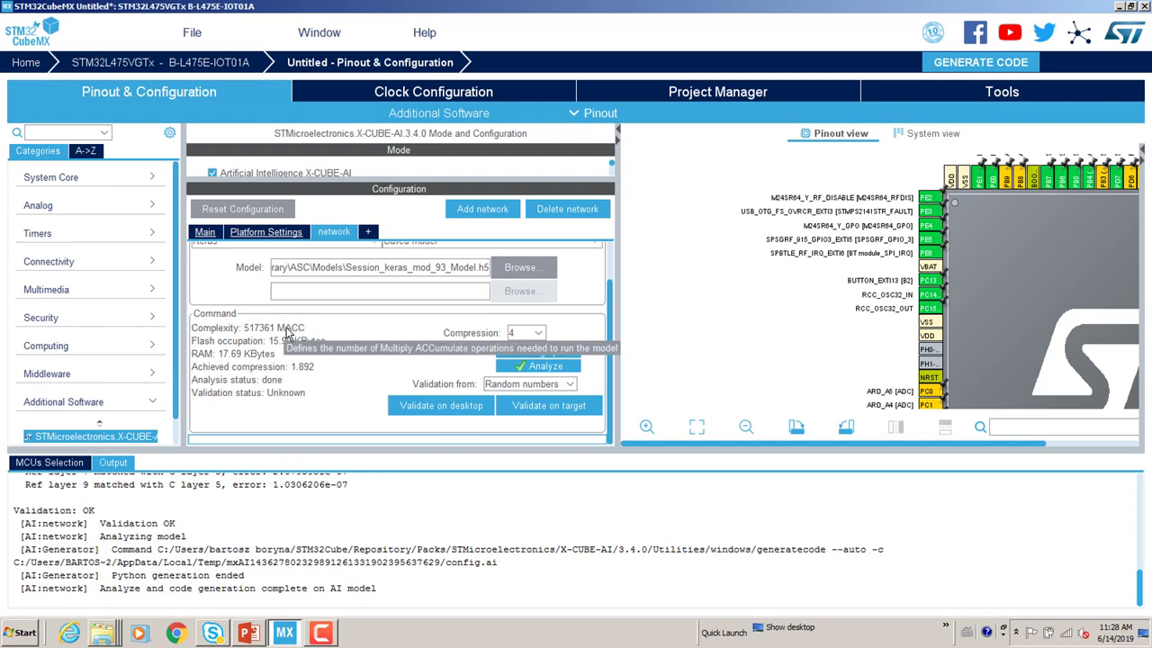
{"action": "mouse_move", "coordinate": [298, 335]}
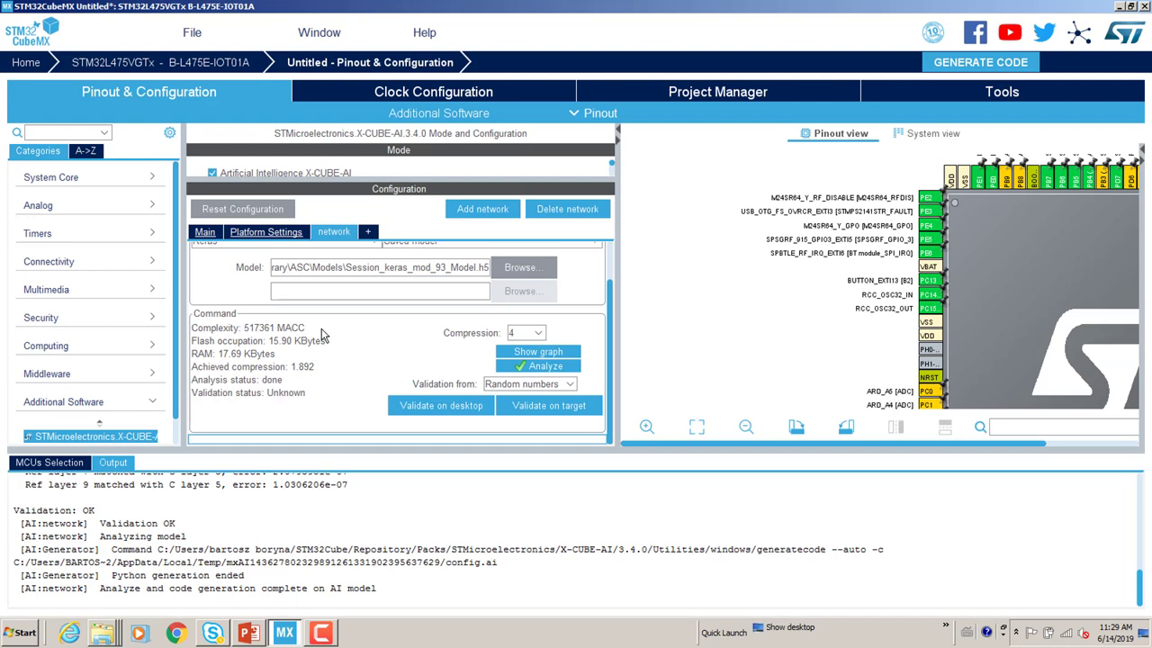
{"action": "left_click", "coordinate": [448, 408]}
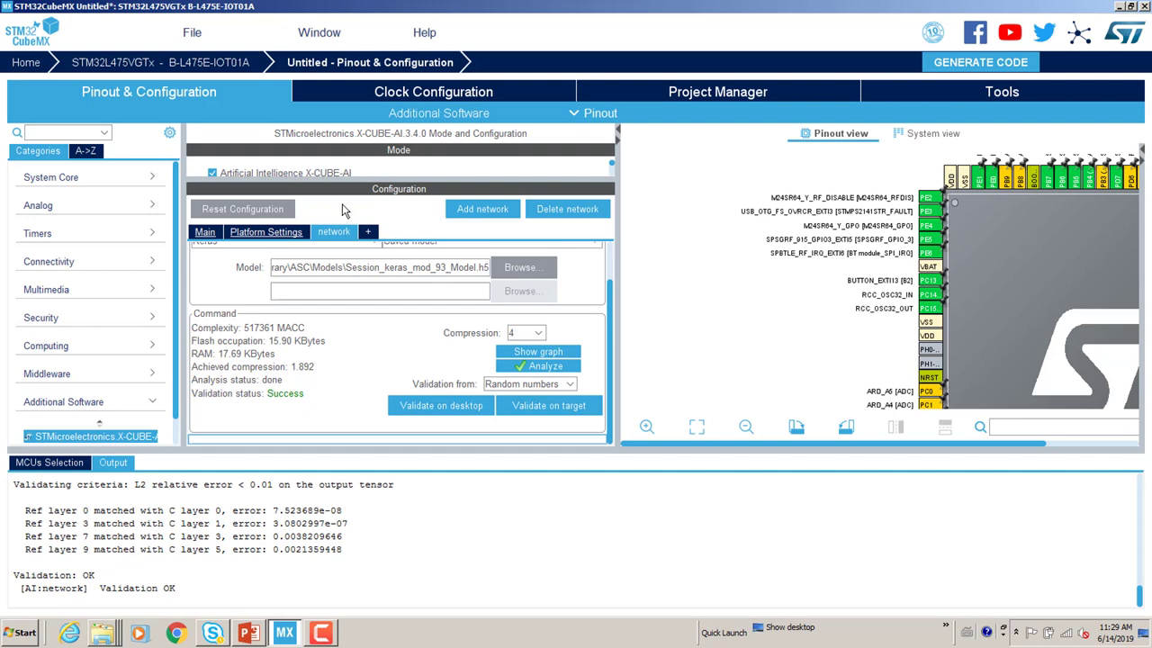
Set the X-CUBE-AI platform COM port to USART:Asynchronous with USART1 as its solution
{"action": "left_click", "coordinate": [266, 233]}
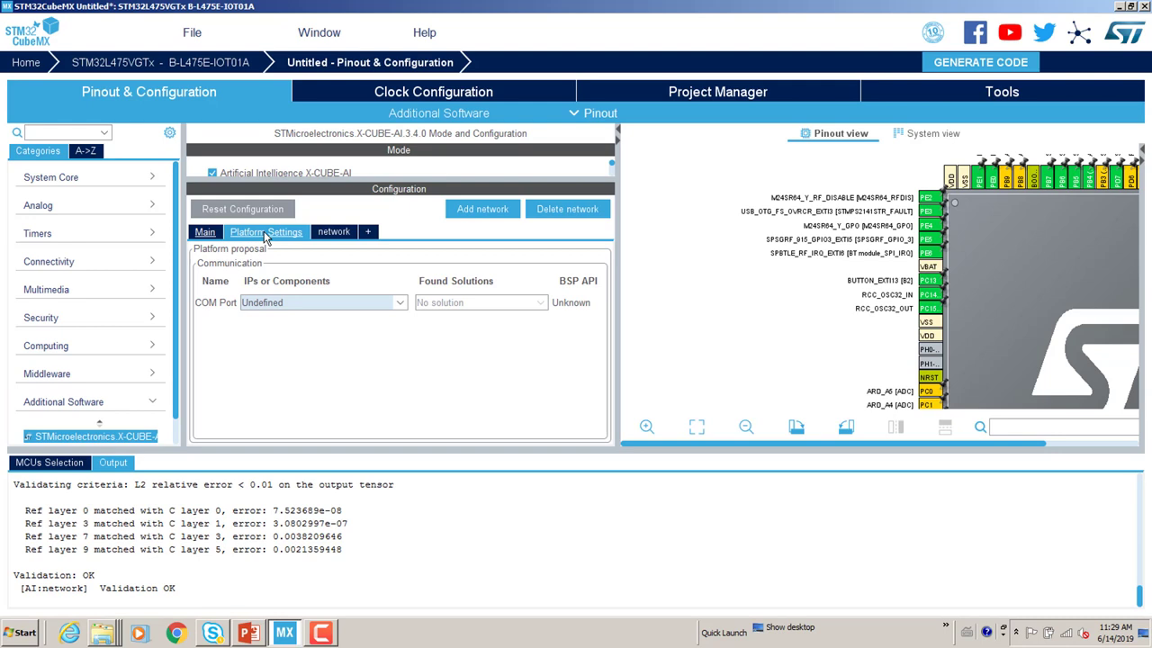
{"action": "left_click", "coordinate": [400, 308]}
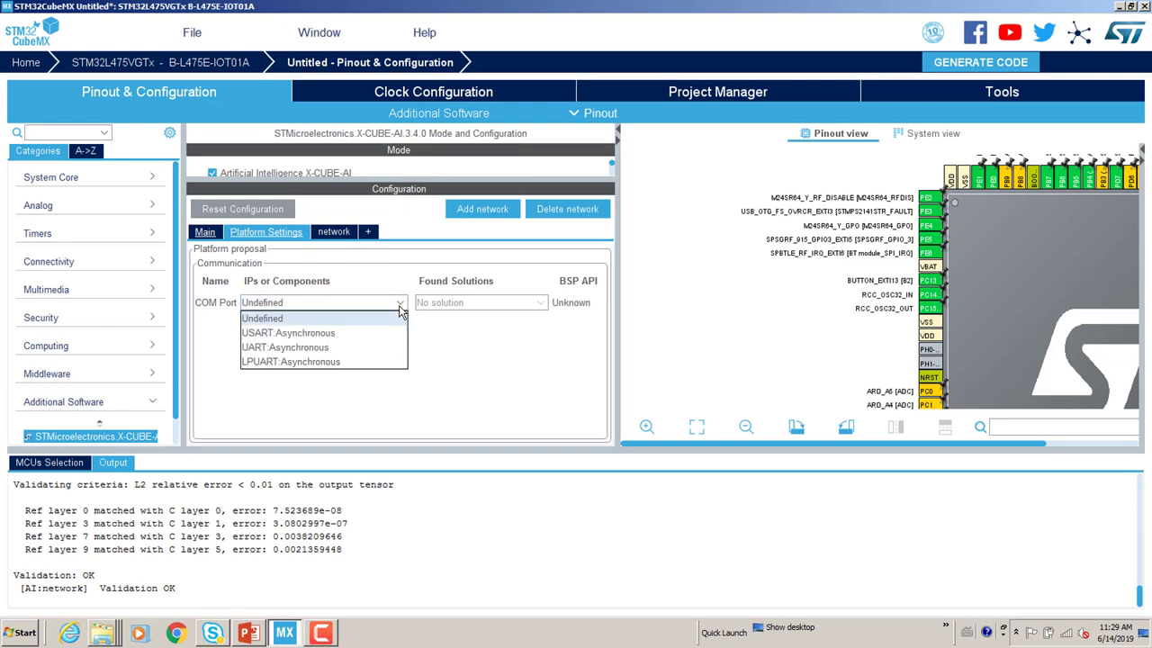
{"action": "left_click", "coordinate": [367, 333]}
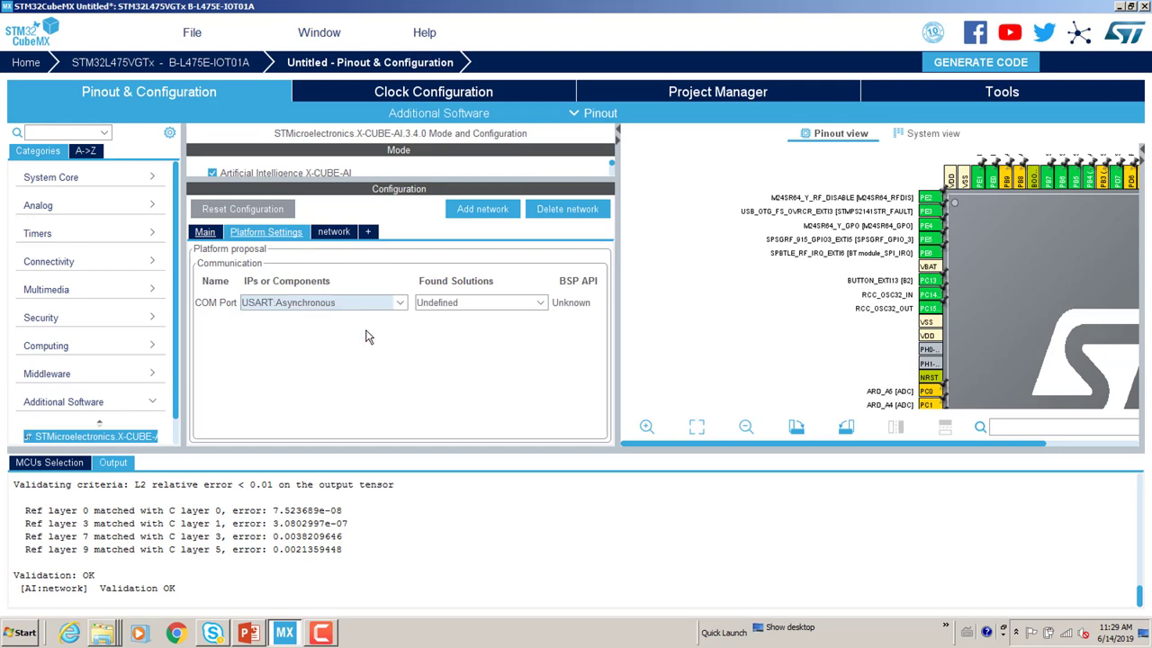
{"action": "left_click", "coordinate": [541, 304]}
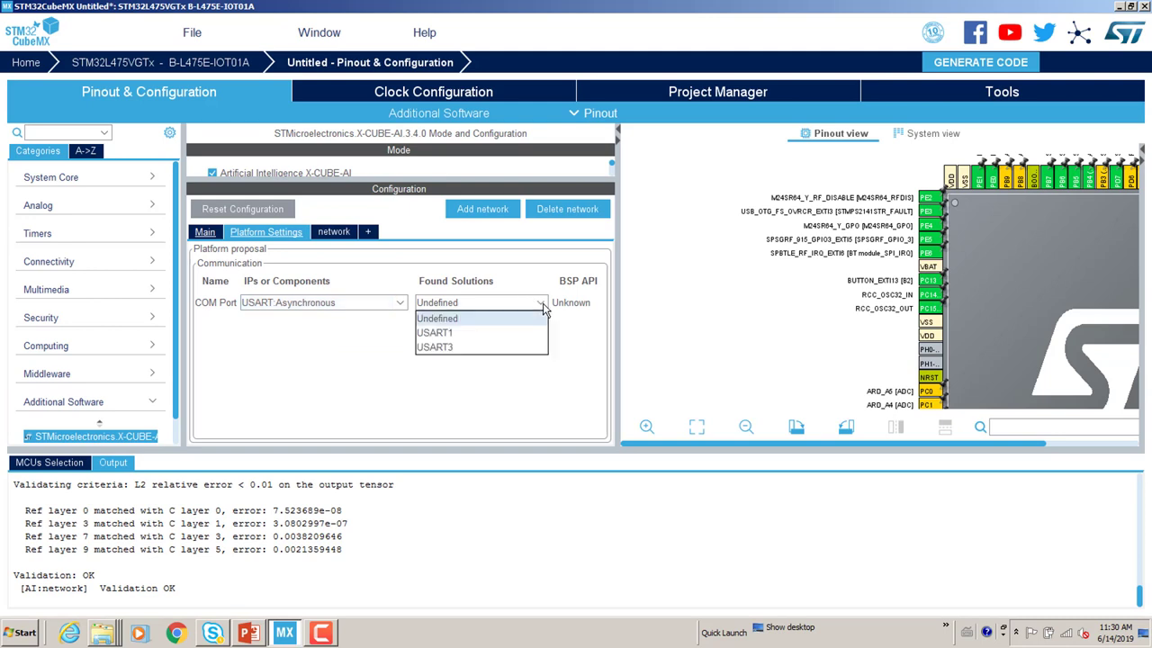
{"action": "left_click", "coordinate": [508, 333]}
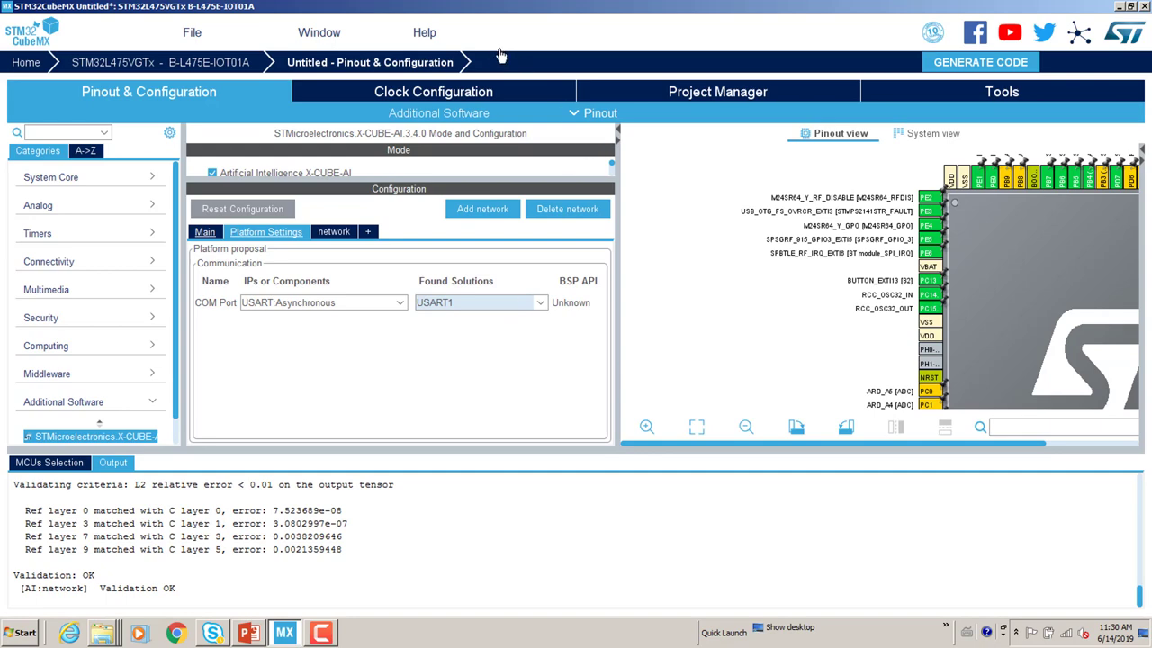
Look over the clock configuration and name the project validate_nn_6 in the project settings
{"action": "left_click", "coordinate": [461, 91]}
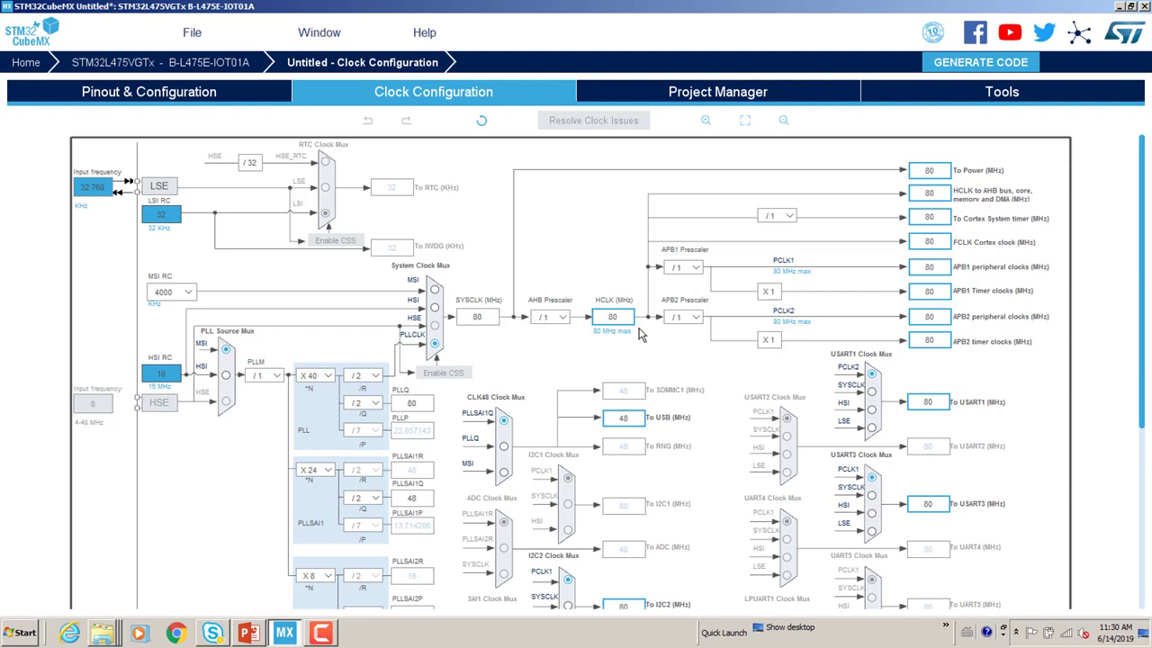
{"action": "left_click", "coordinate": [714, 96]}
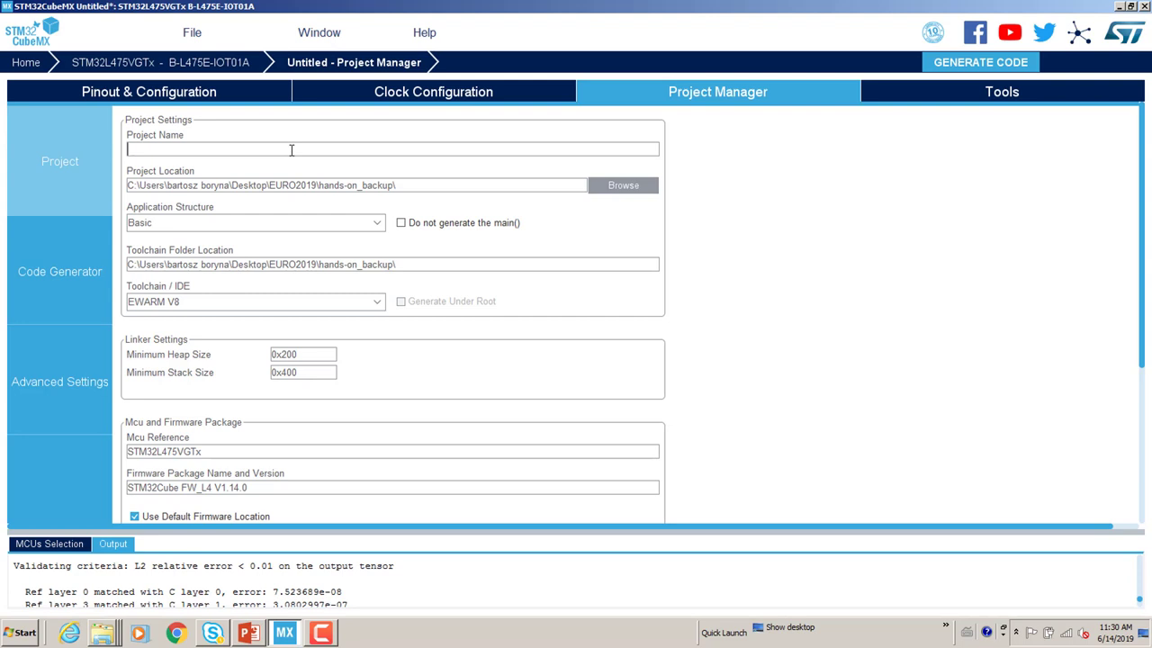
{"action": "type", "text": "validate_nn_6"}
Set the project's minimum heap size to 0x2000 in the linker settings
{"action": "left_click", "coordinate": [308, 354]}
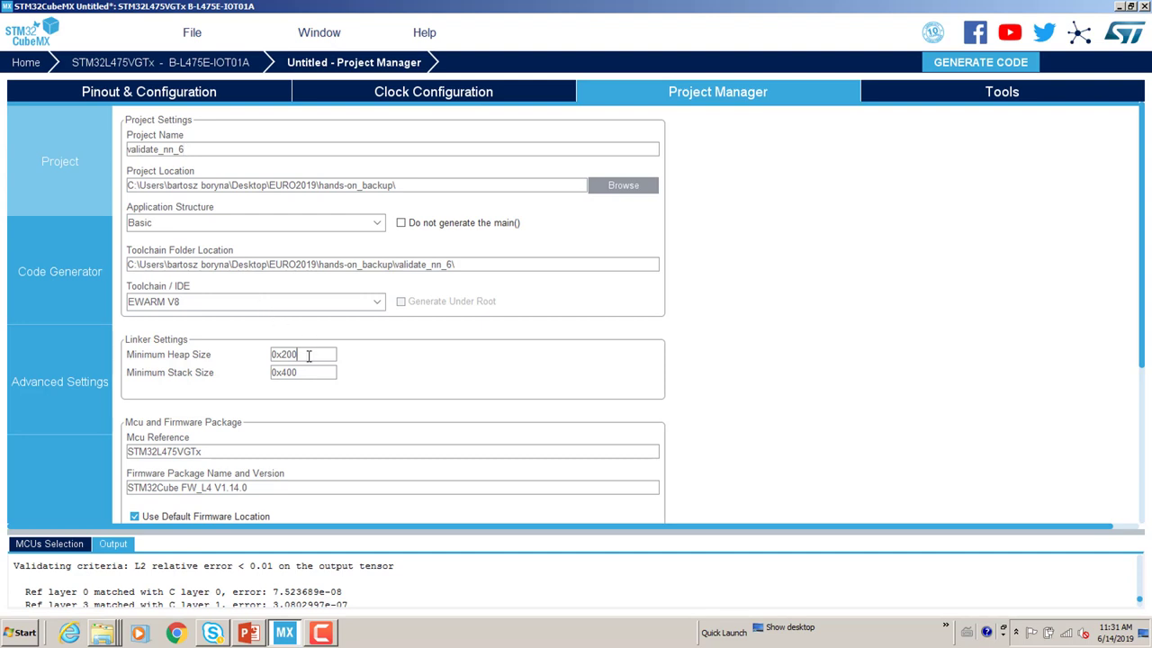
{"action": "type", "text": "0"}
{"action": "left_click", "coordinate": [309, 356]}
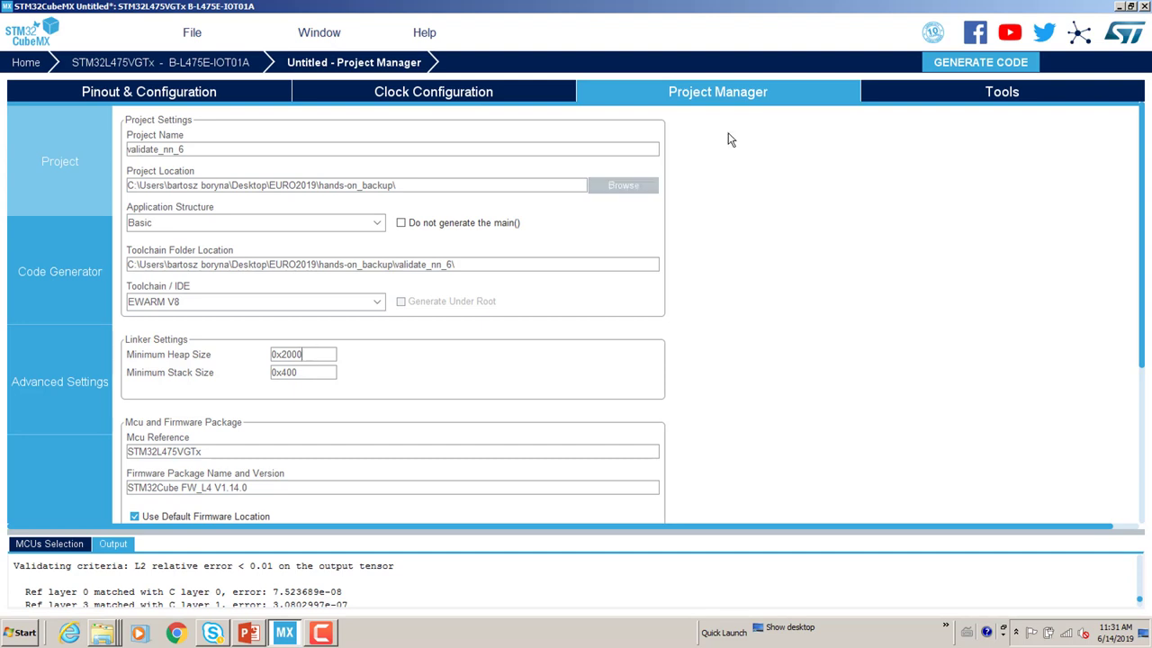
Generate the code for validate_nn_6 and open the generated project in IAR Embedded Workbench
{"action": "left_click", "coordinate": [972, 70]}
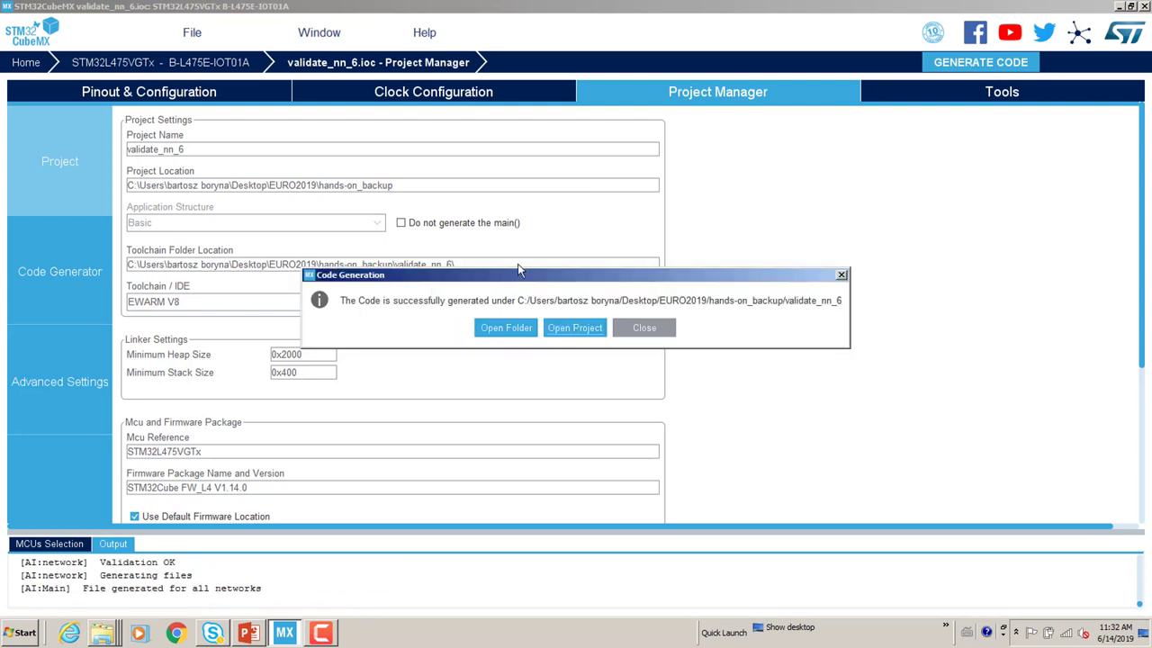
{"action": "left_click", "coordinate": [569, 327]}
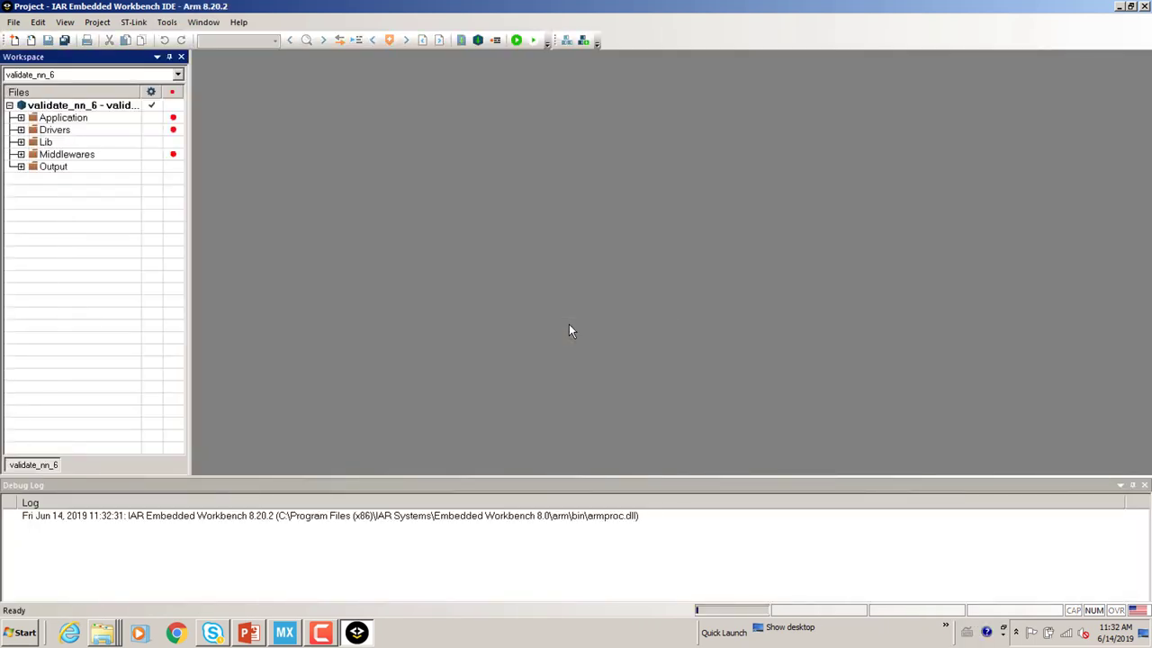
Open main.c from the Application User group and examine the MX_X_CUBE_AI_Process call in the infinite loop
{"action": "left_click", "coordinate": [21, 118]}
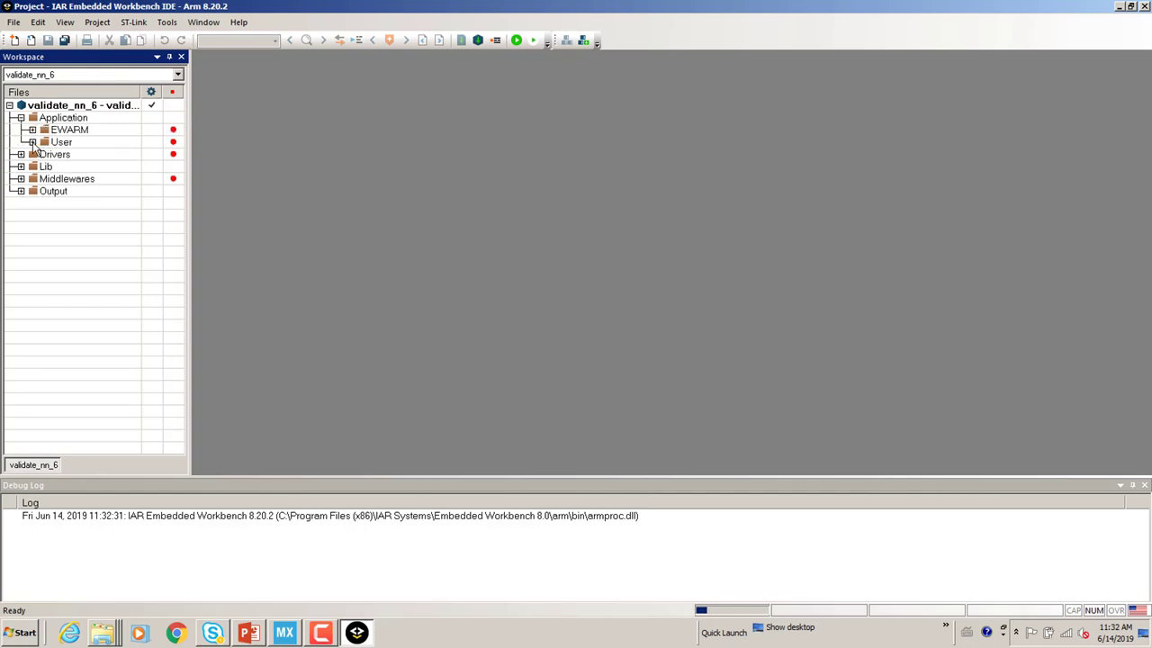
{"action": "left_click", "coordinate": [32, 142]}
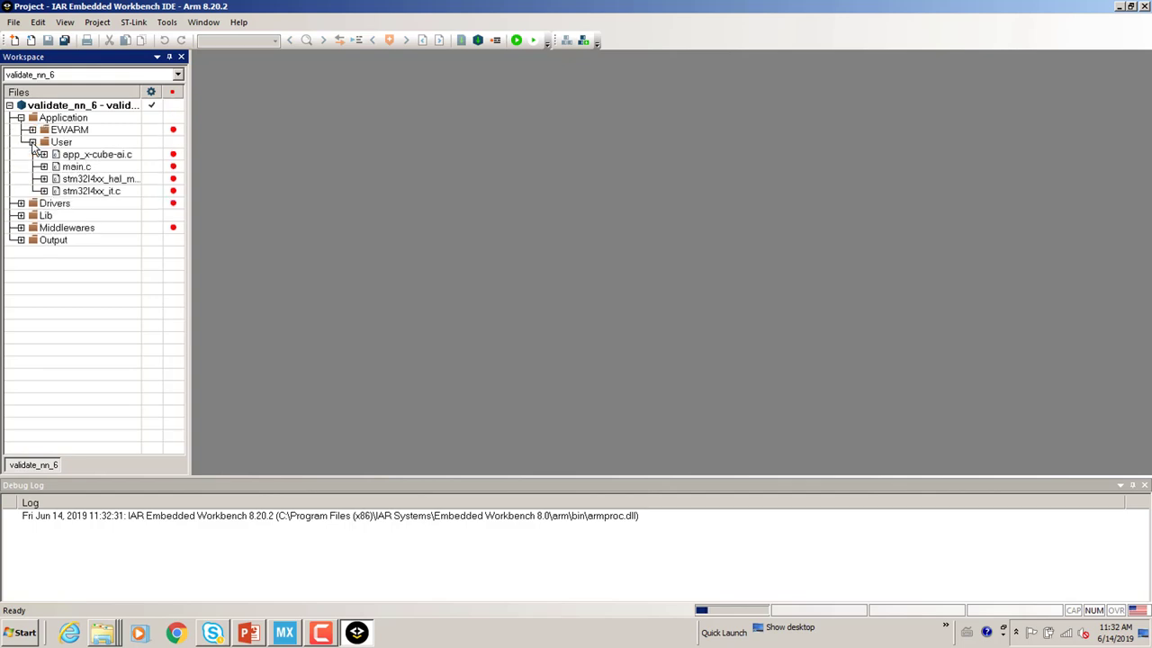
{"action": "double_click", "coordinate": [77, 167]}
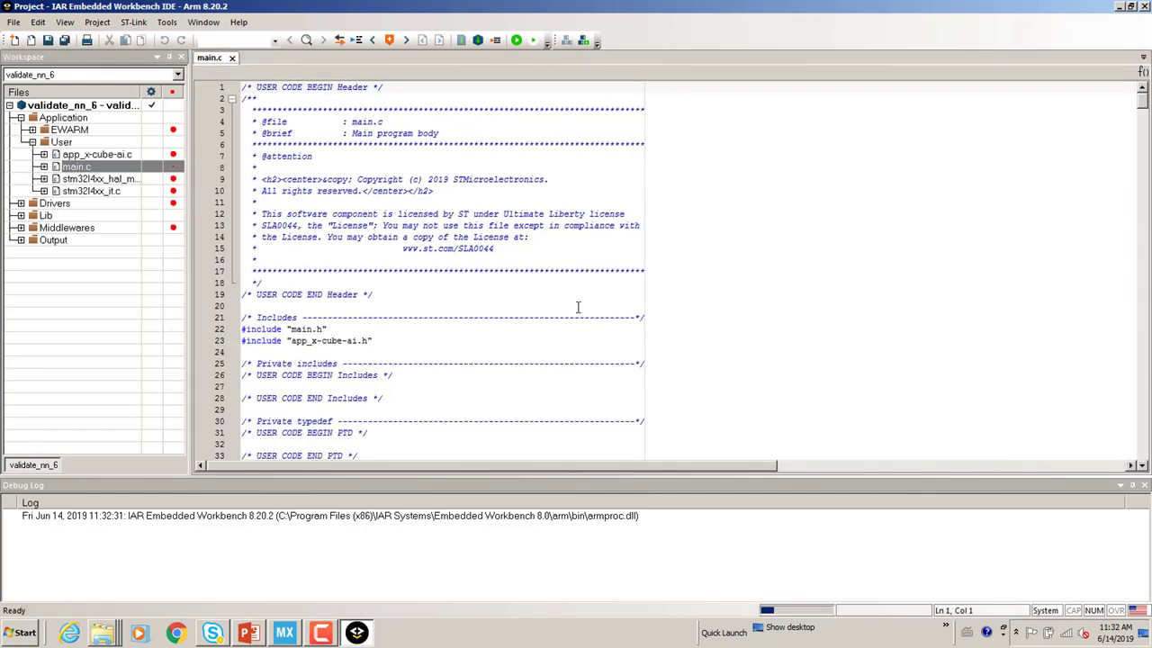
{"action": "scroll", "coordinate": [578, 307], "scroll_direction": "up", "scroll_amount": 2, "text": "ctrl"}
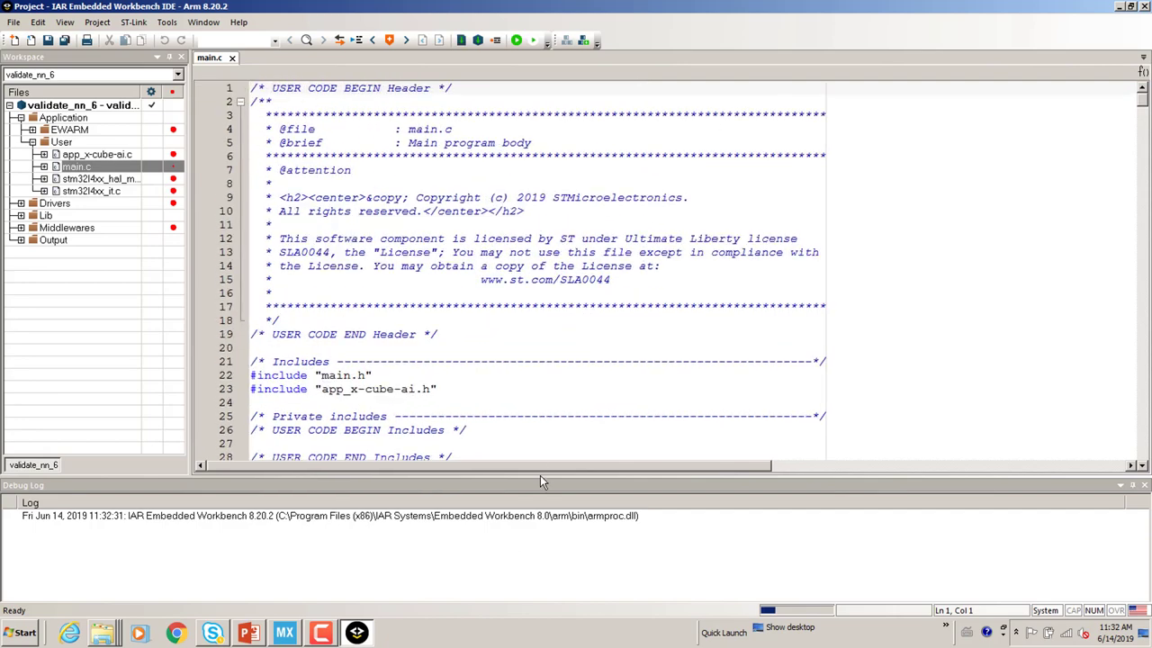
{"action": "left_click_drag", "start_coordinate": [540, 480], "coordinate": [540, 533]}
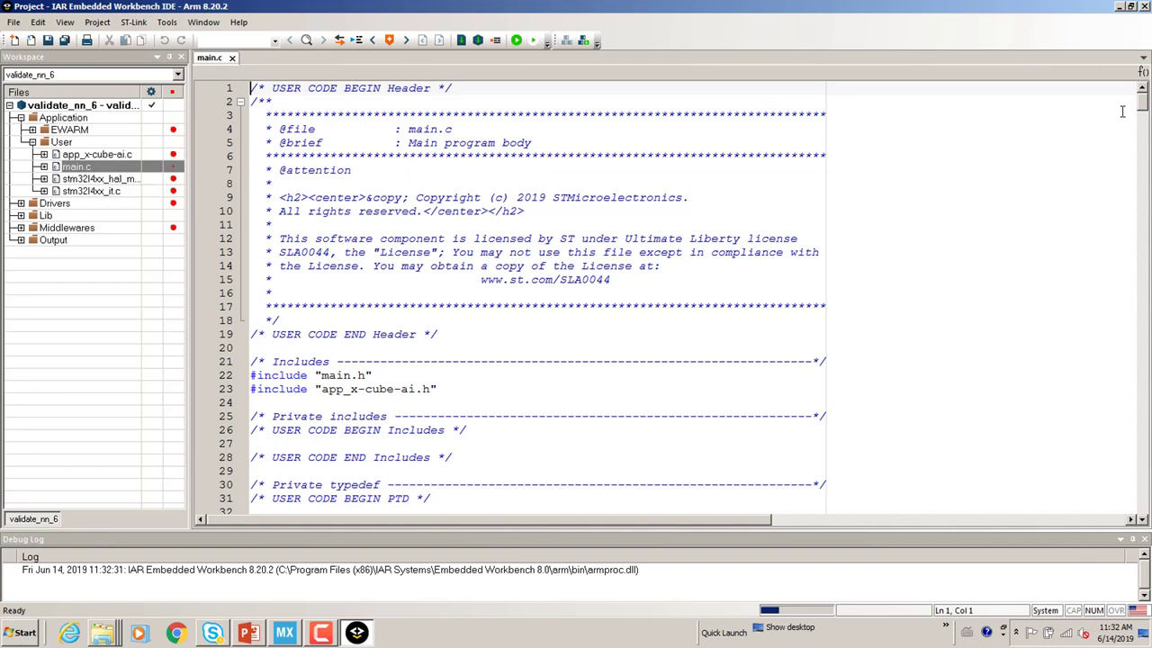
{"action": "left_click_drag", "start_coordinate": [1145, 106], "coordinate": [1145, 165]}
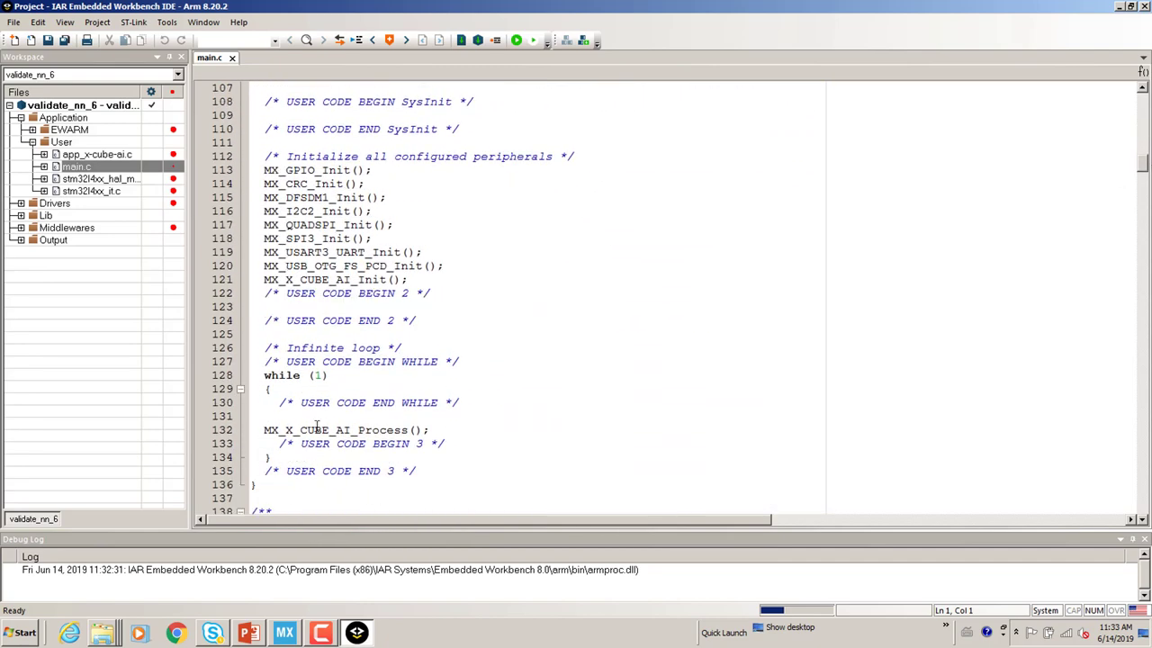
{"action": "left_click", "coordinate": [266, 431]}
{"action": "left_click_drag", "start_coordinate": [299, 430], "coordinate": [438, 433]}
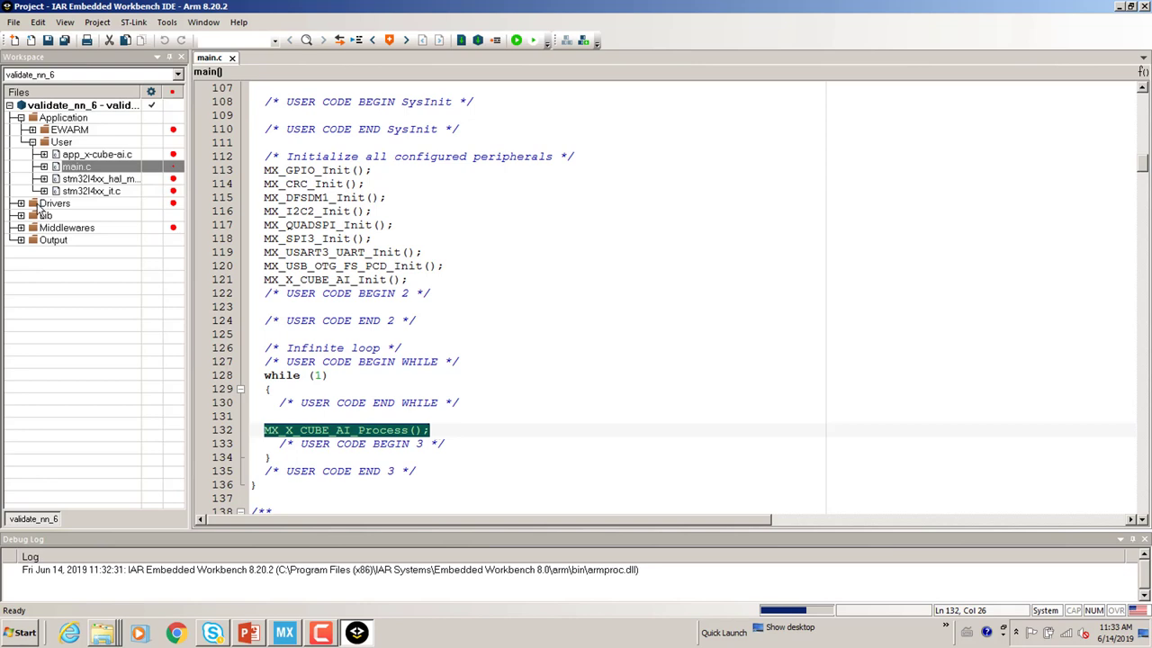
Look at network_runtime.a in the Lib group and the ST and X-CUBE-AI groups under Middlewares
{"action": "left_click", "coordinate": [21, 216]}
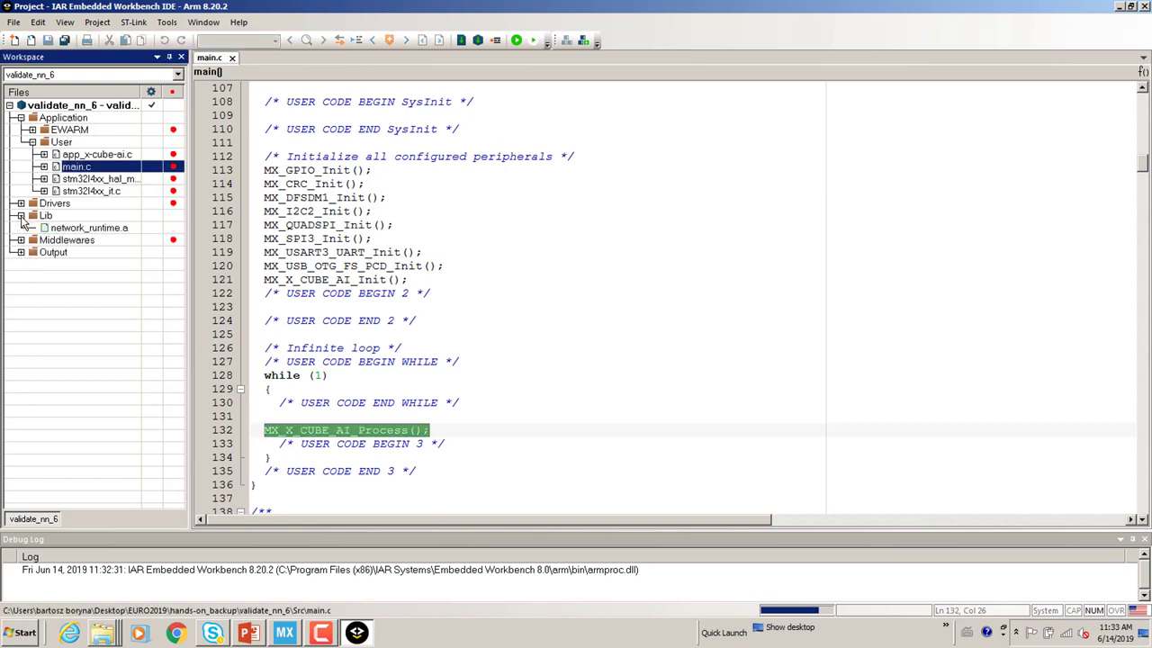
{"action": "left_click", "coordinate": [87, 231]}
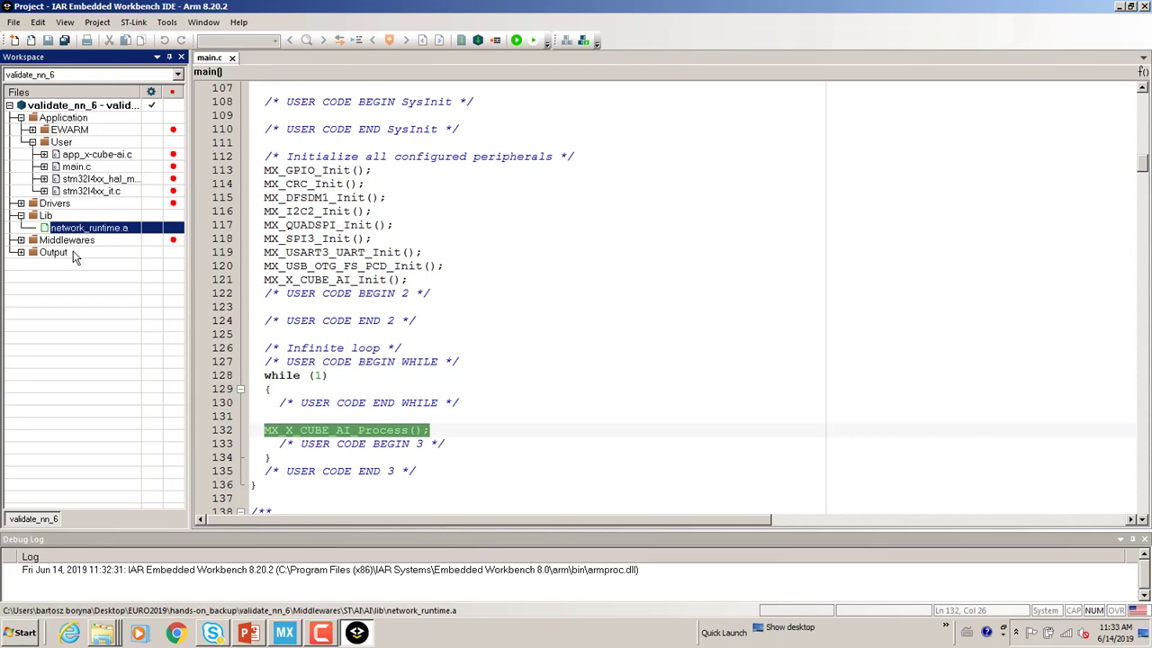
{"action": "left_click", "coordinate": [21, 241]}
{"action": "left_click", "coordinate": [32, 253]}
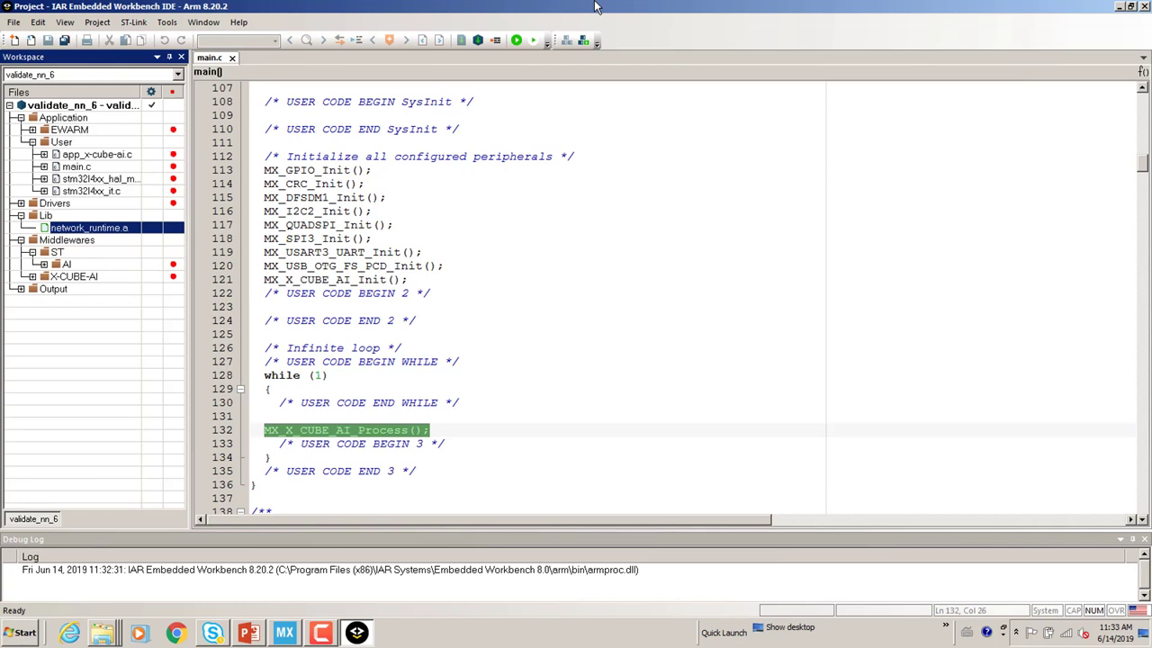
Build the validate_nn_6 project and enlarge the build message area
{"action": "key", "text": "F7"}
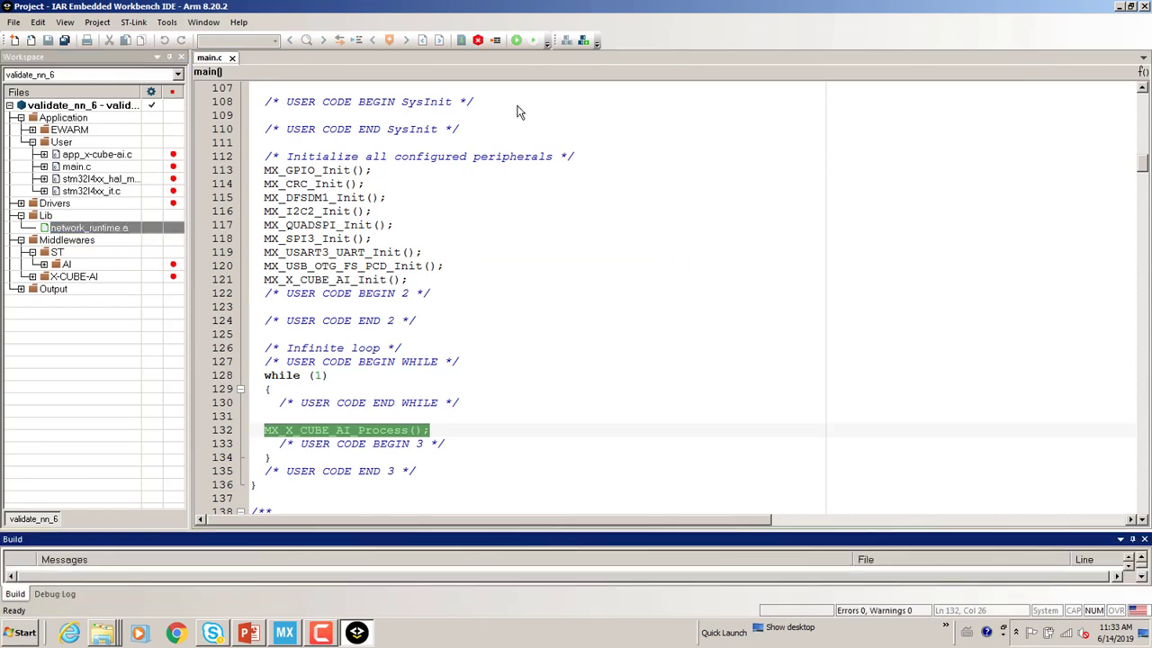
{"action": "left_click_drag", "start_coordinate": [517, 545], "coordinate": [518, 506]}
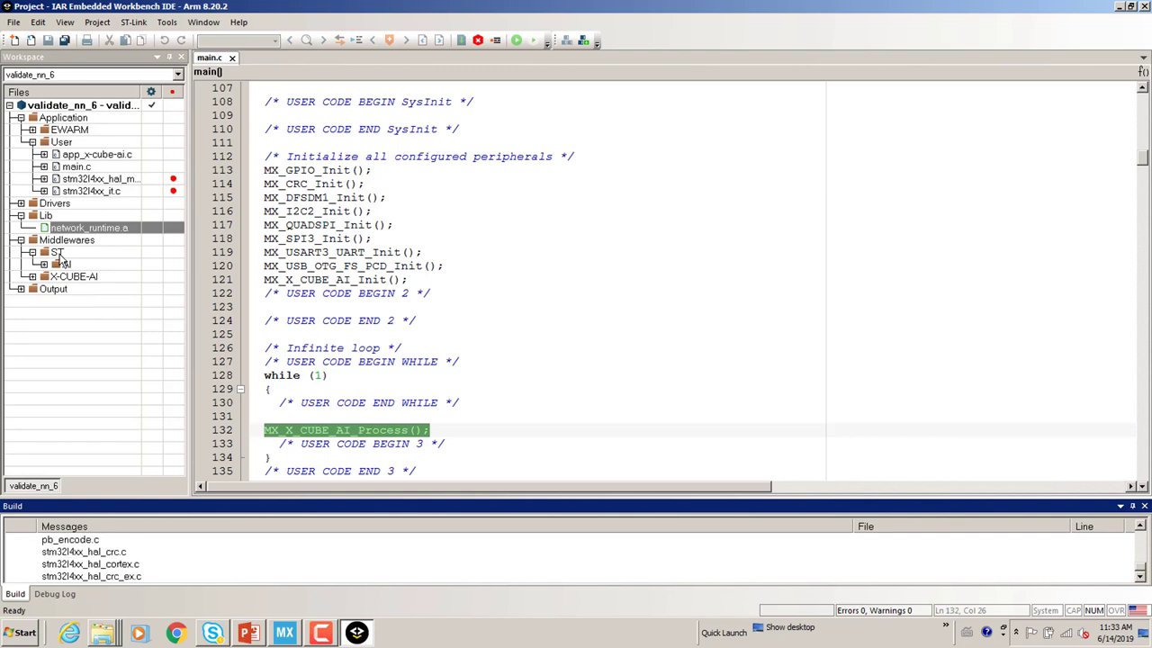
Open network_data.c from the Middlewares AI data group and examine the s_network_weights array
{"action": "left_click", "coordinate": [44, 265]}
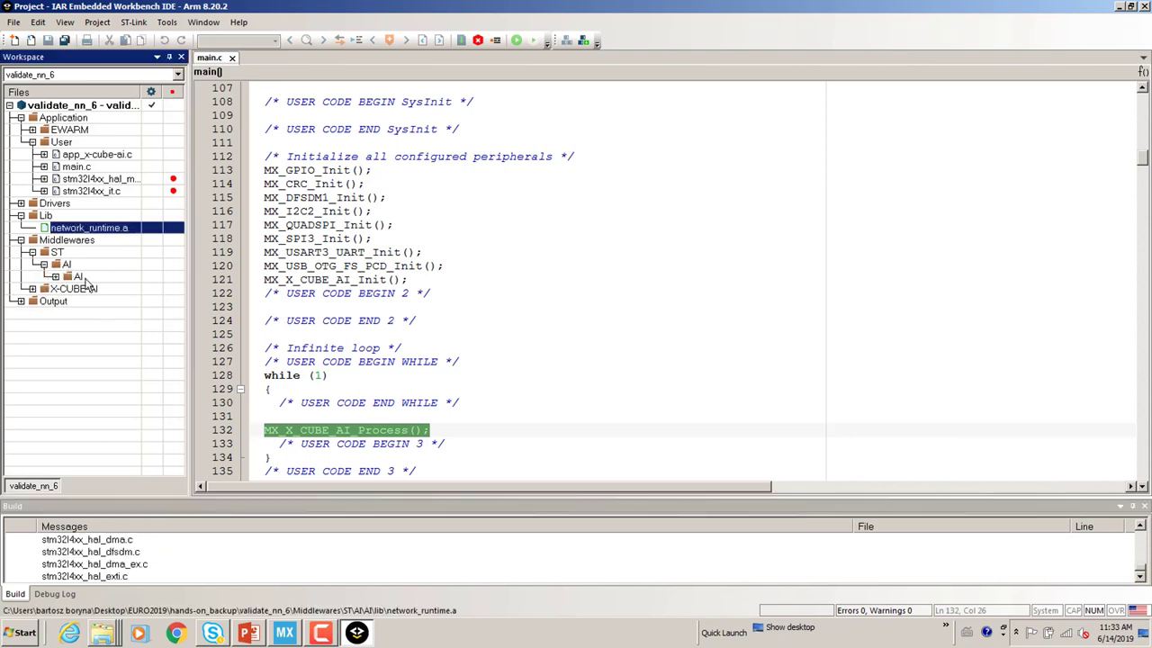
{"action": "left_click", "coordinate": [56, 277]}
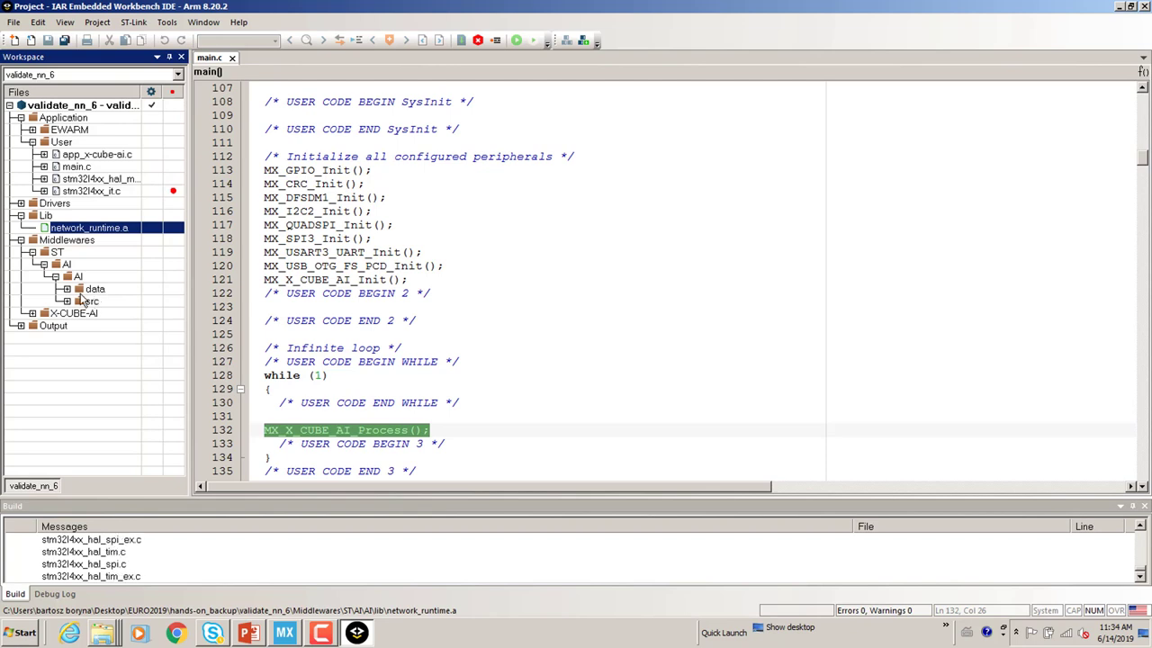
{"action": "left_click", "coordinate": [67, 289]}
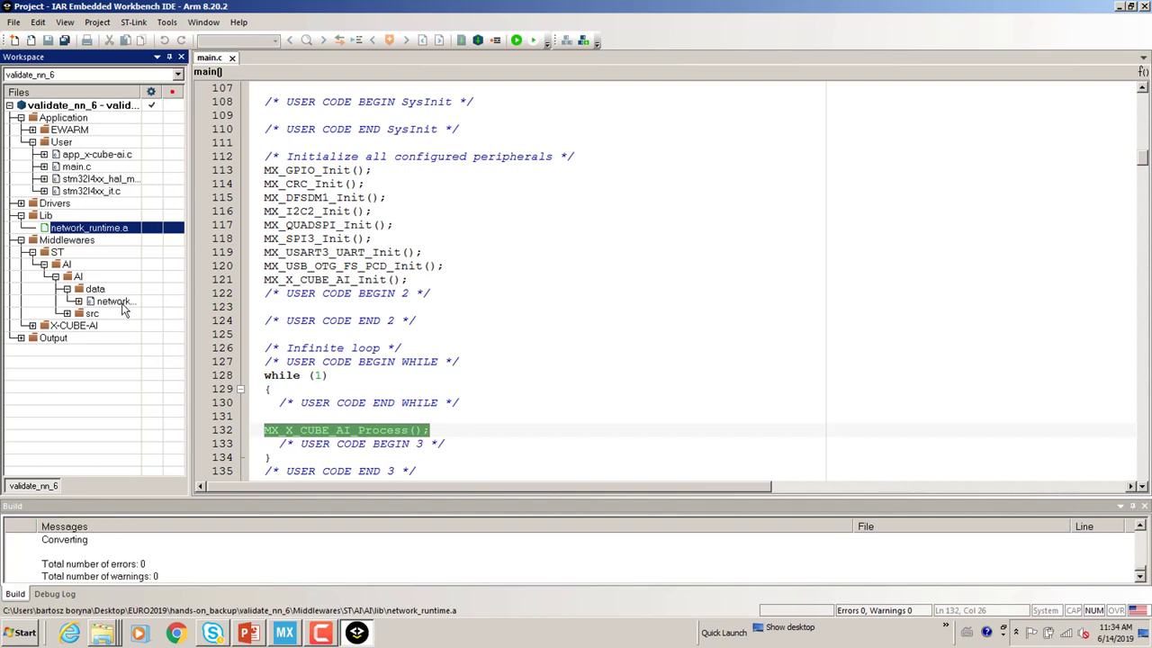
{"action": "double_click", "coordinate": [117, 302]}
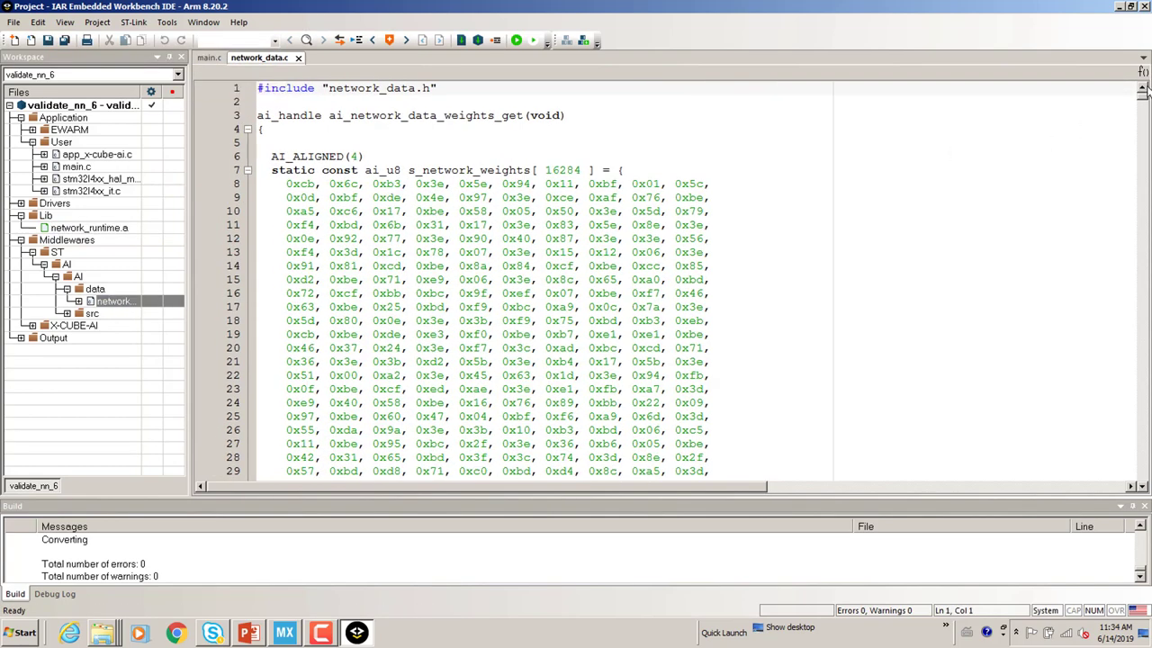
{"action": "mouse_move", "coordinate": [1145, 99]}
{"action": "left_mouse_down"}
{"action": "mouse_move", "coordinate": [1145, 259]}
{"action": "mouse_move", "coordinate": [1145, 90]}
{"action": "left_mouse_up"}
Open network.c from the AI src group and look over its include files and version defines
{"action": "left_click", "coordinate": [67, 314]}
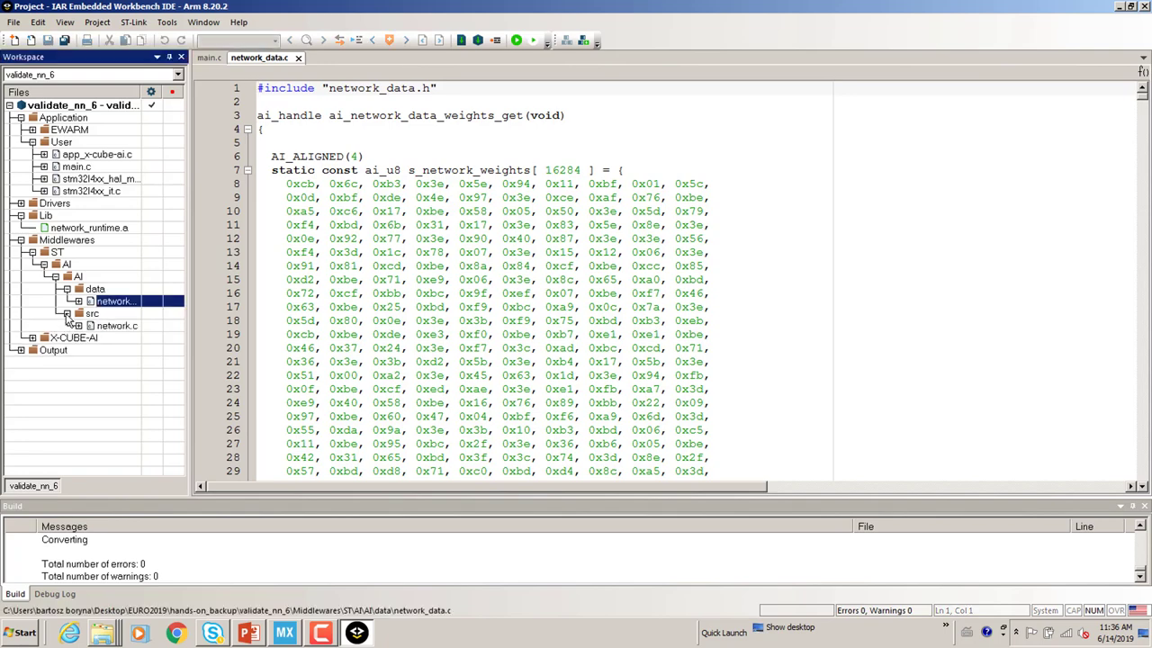
{"action": "double_click", "coordinate": [117, 326]}
{"action": "scroll", "coordinate": [450, 294], "scroll_direction": "up", "scroll_amount": 2}
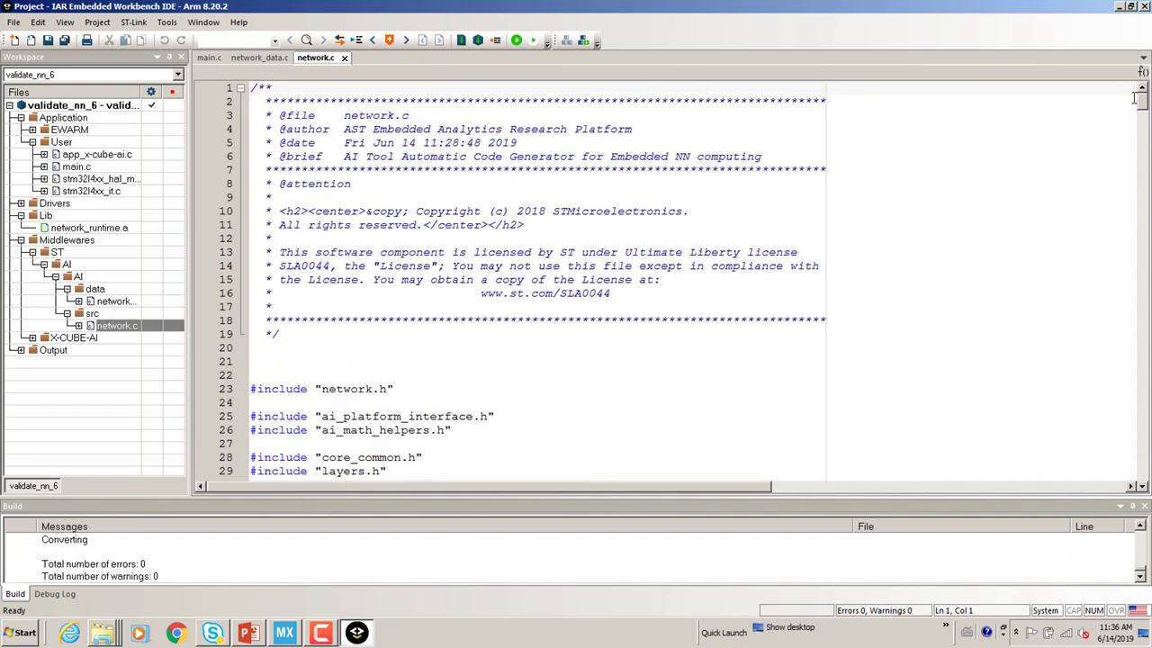
{"action": "scroll", "coordinate": [1145, 108], "scroll_direction": "down", "scroll_amount": 6}
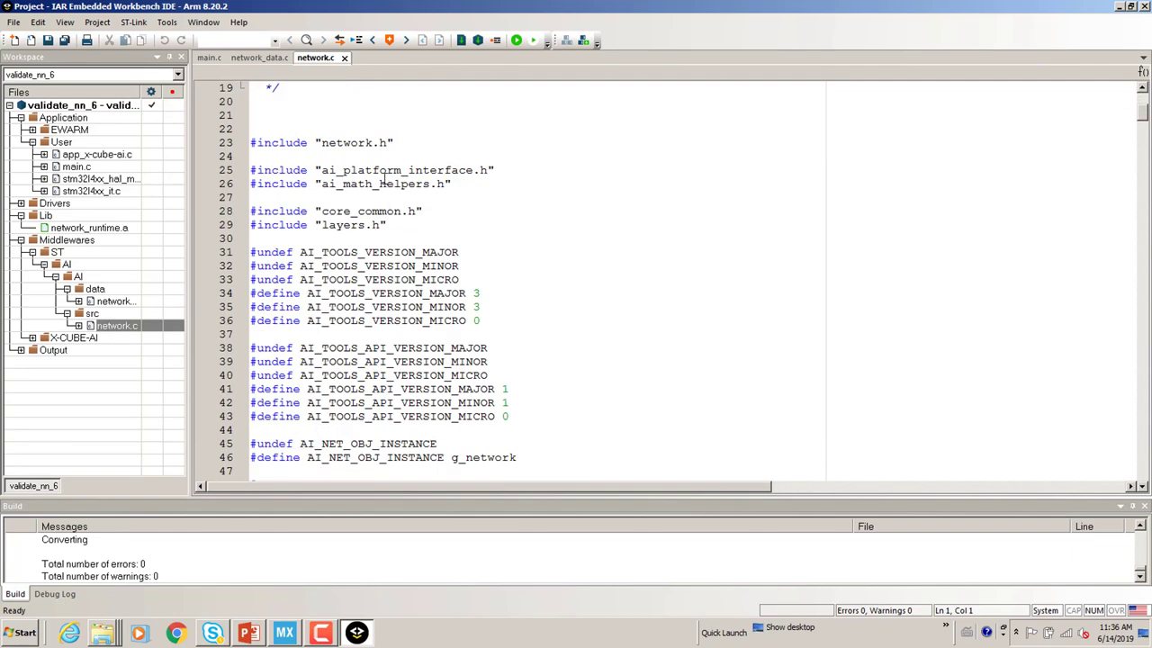
Open the included network.h header and examine the network's input and output buffer dimensions
{"action": "left_click", "coordinate": [355, 142]}
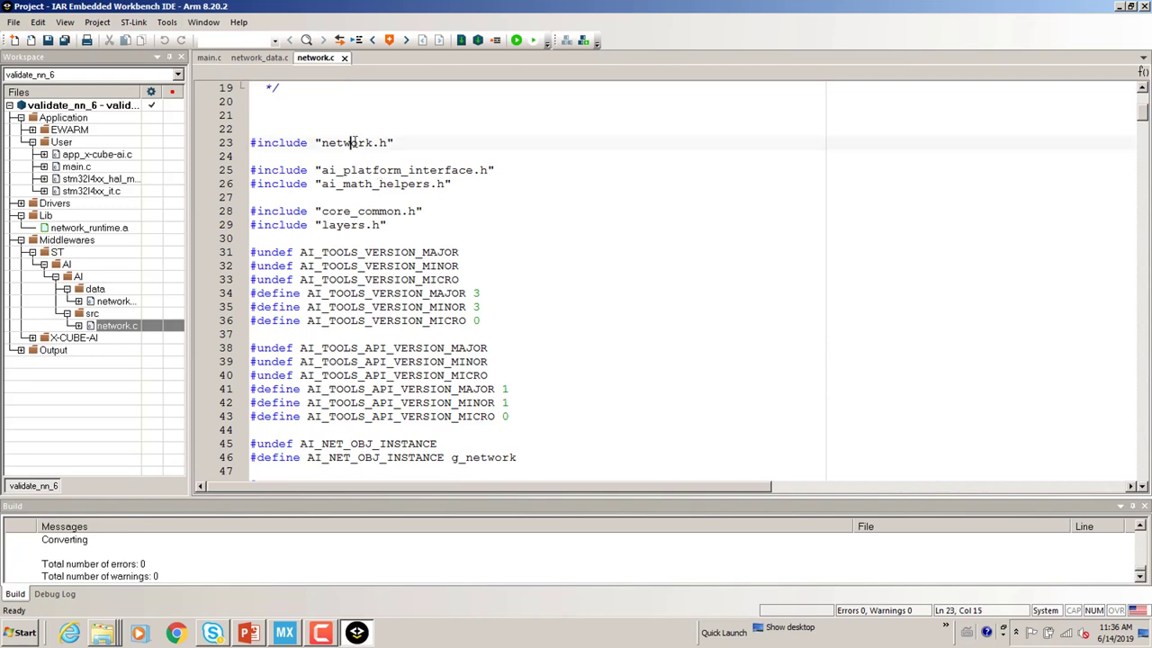
{"action": "right_click", "coordinate": [354, 142]}
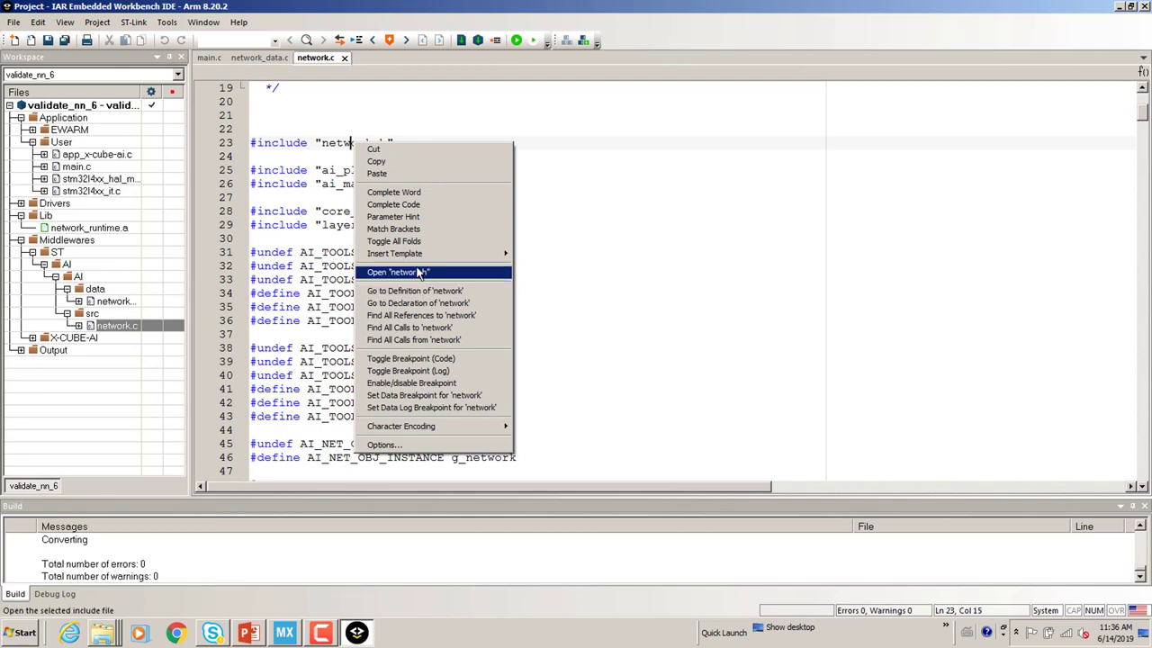
{"action": "left_click", "coordinate": [418, 273]}
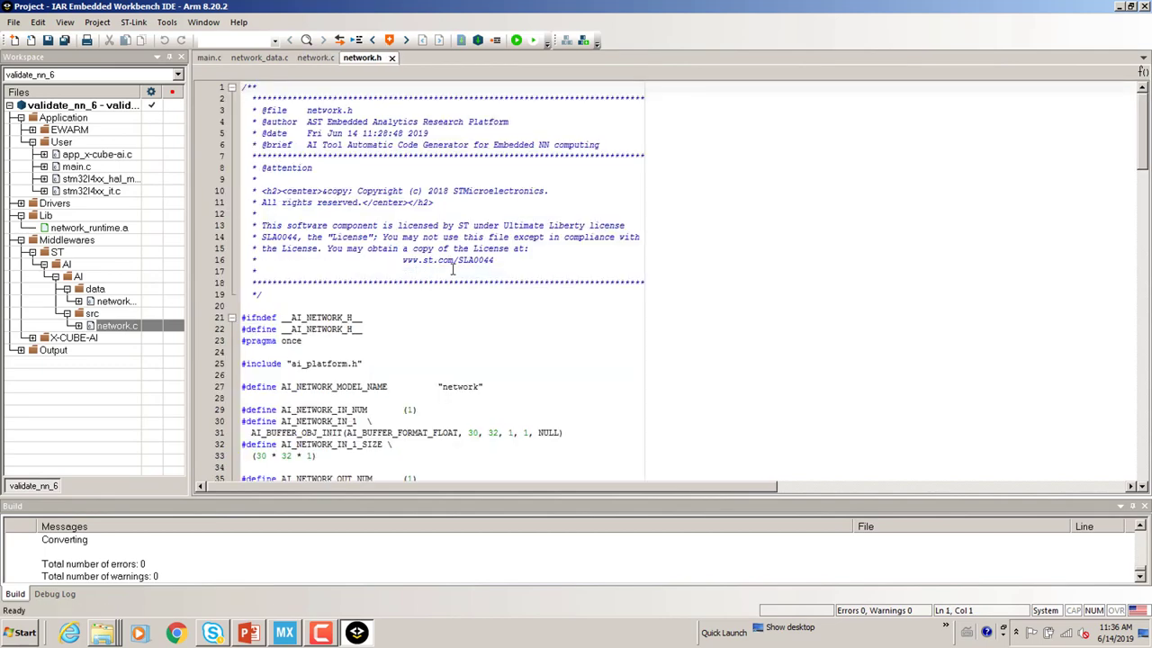
{"action": "scroll", "coordinate": [629, 225], "scroll_direction": "up", "scroll_amount": 2}
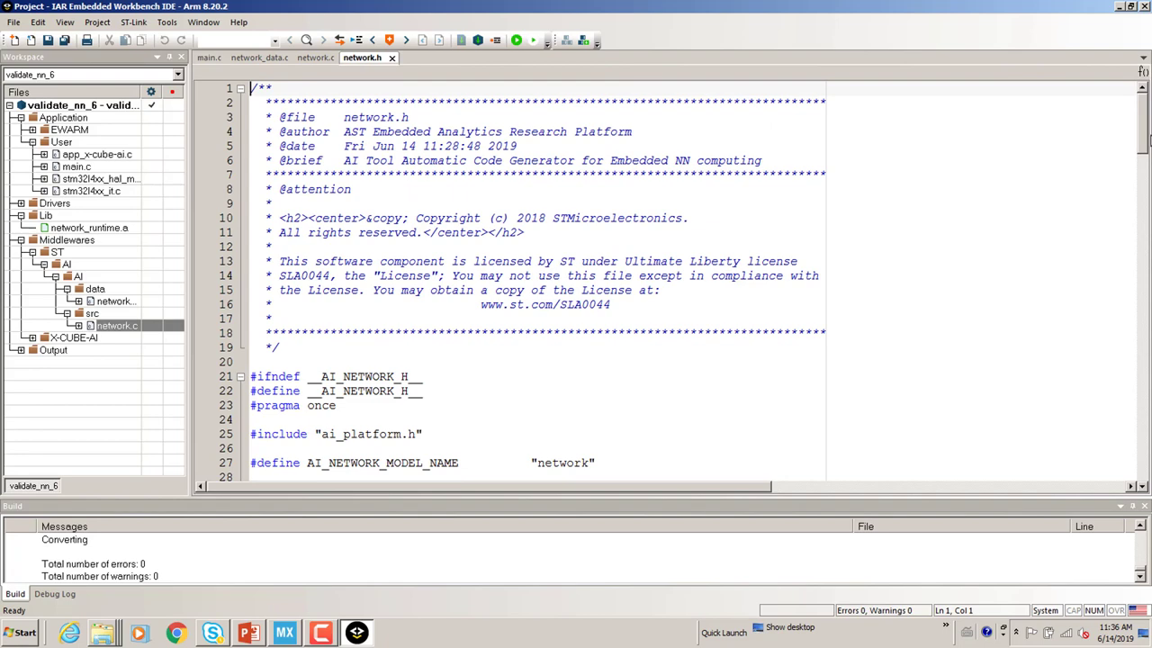
{"action": "left_click_drag", "start_coordinate": [1145, 135], "coordinate": [1145, 179]}
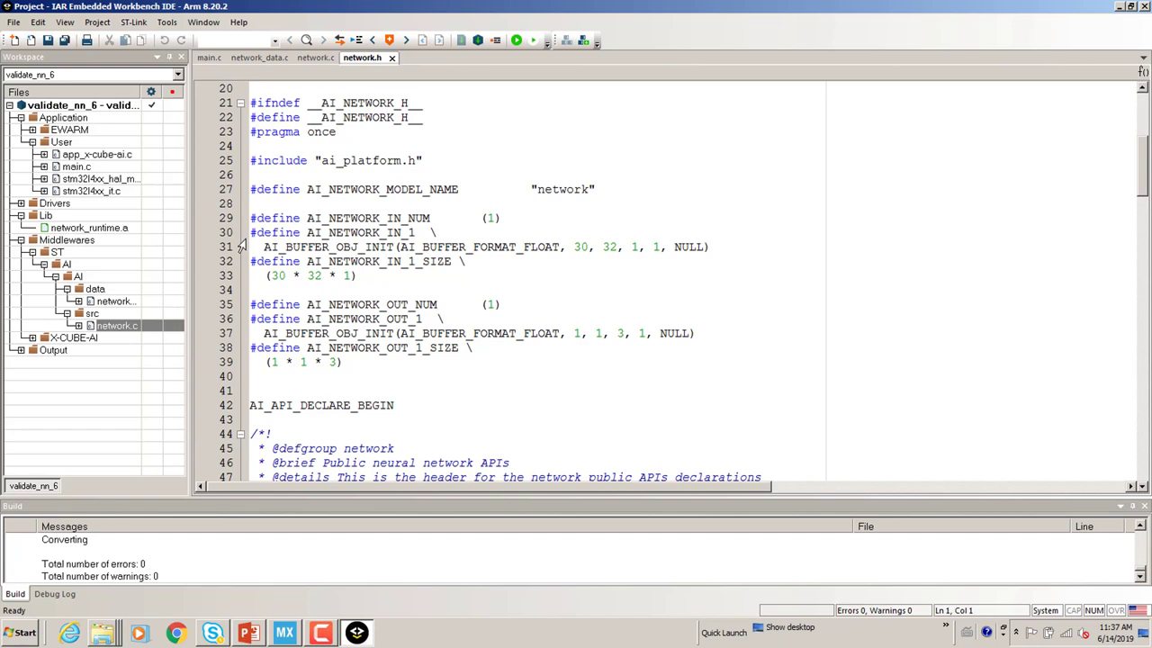
{"action": "double_click", "coordinate": [580, 247]}
{"action": "left_click_drag", "start_coordinate": [593, 249], "coordinate": [616, 249]}
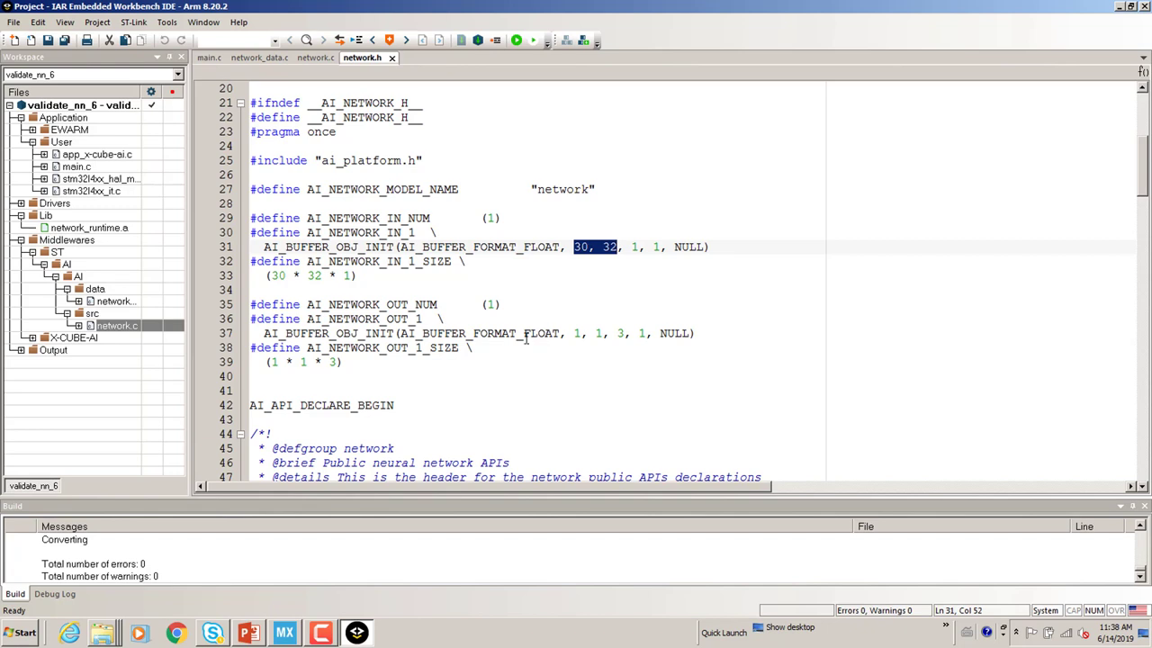
{"action": "left_click", "coordinate": [618, 333]}
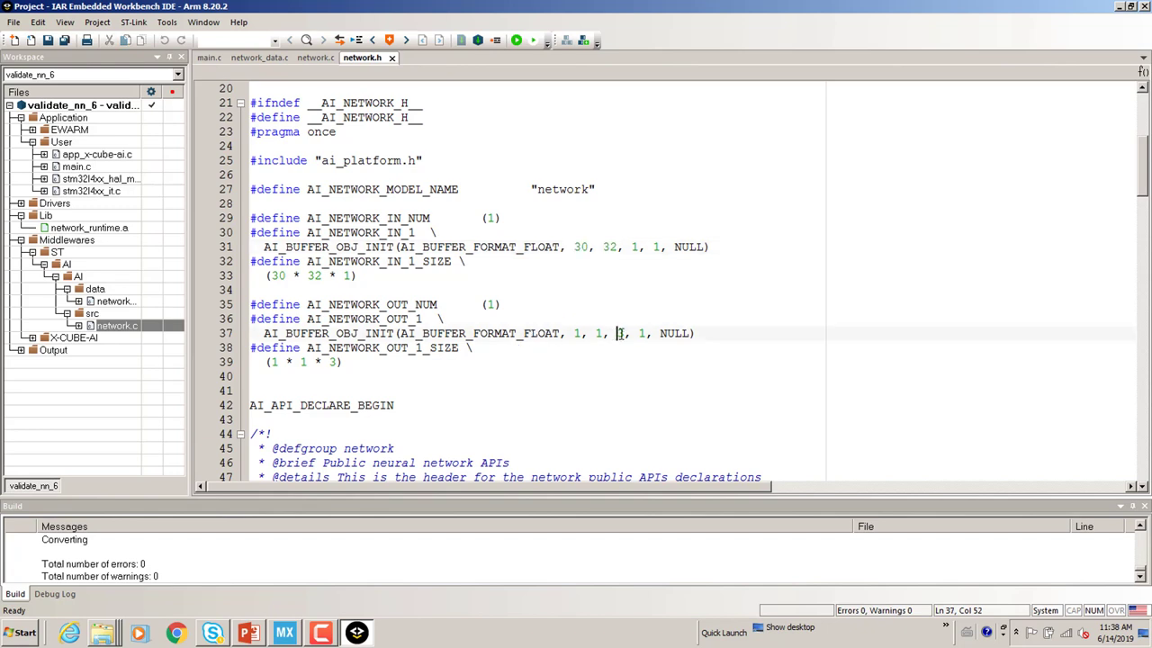
{"action": "left_click_drag", "start_coordinate": [618, 333], "coordinate": [627, 333]}
Review the public API declarations in network.h for creating, initializing and running the network
{"action": "left_click_drag", "start_coordinate": [1135, 151], "coordinate": [1147, 218]}
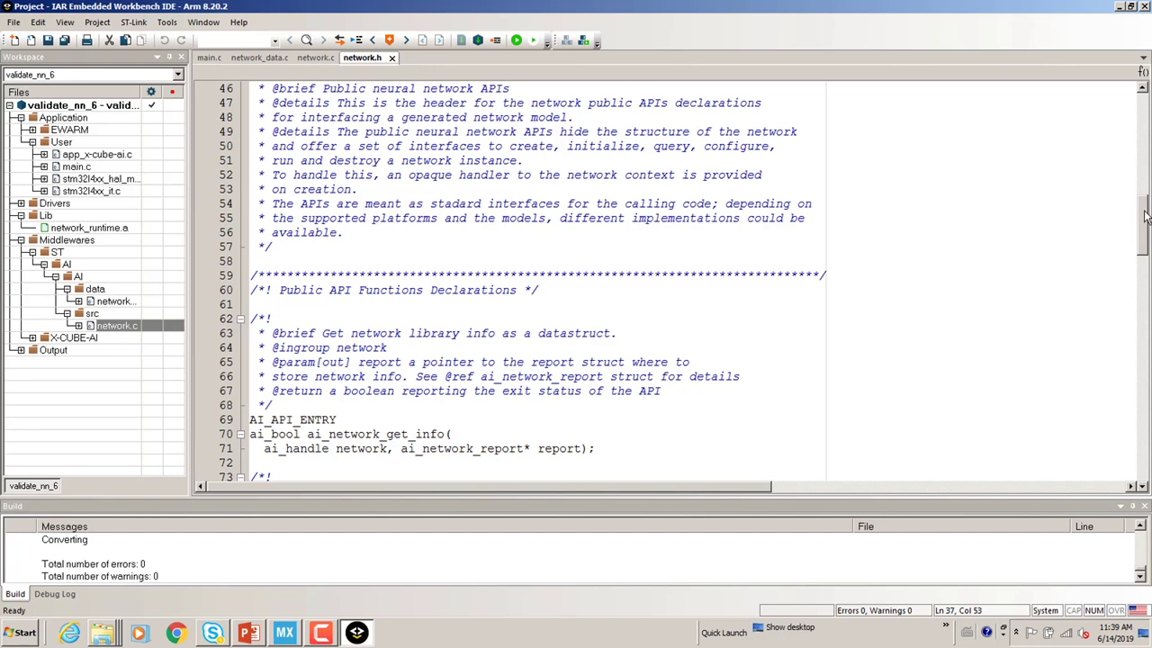
{"action": "left_click_drag", "start_coordinate": [1145, 218], "coordinate": [1146, 273]}
{"action": "scroll", "coordinate": [799, 272], "scroll_direction": "down", "scroll_amount": 2}
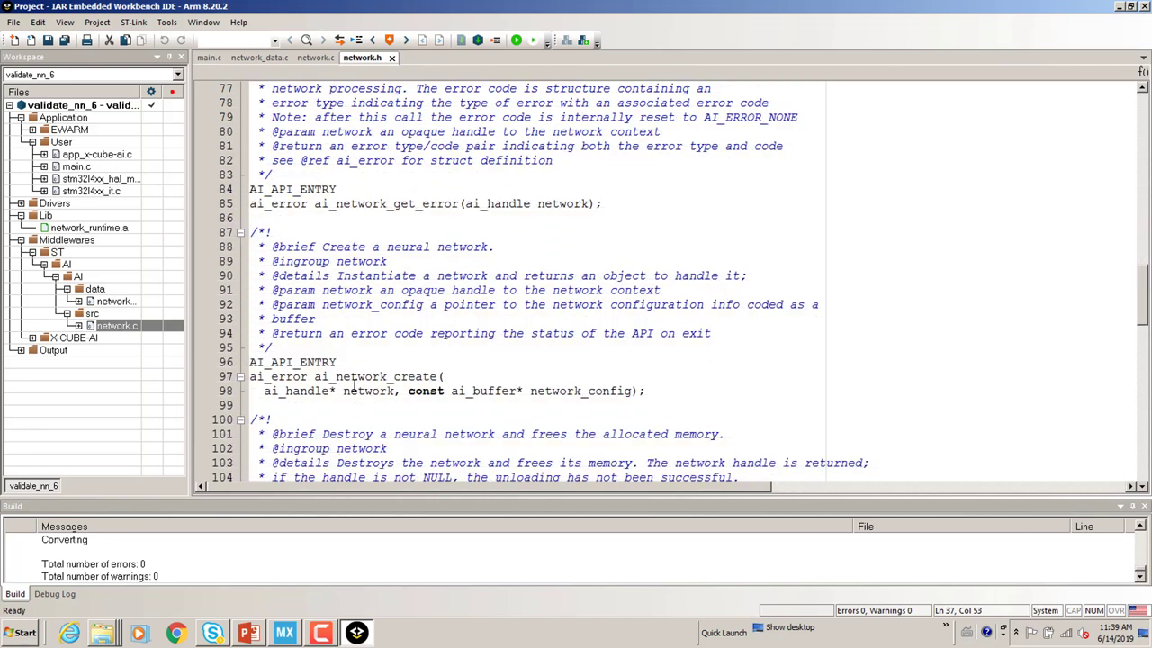
{"action": "left_click_drag", "start_coordinate": [1143, 310], "coordinate": [1146, 383]}
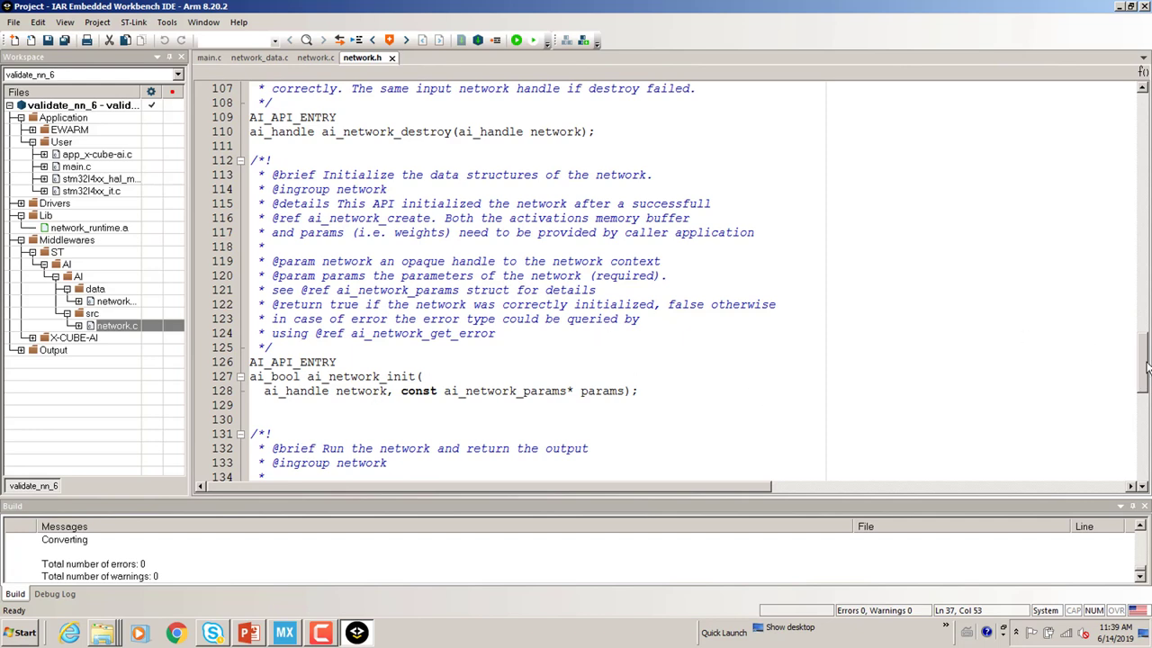
{"action": "left_click_drag", "start_coordinate": [1146, 369], "coordinate": [1146, 409]}
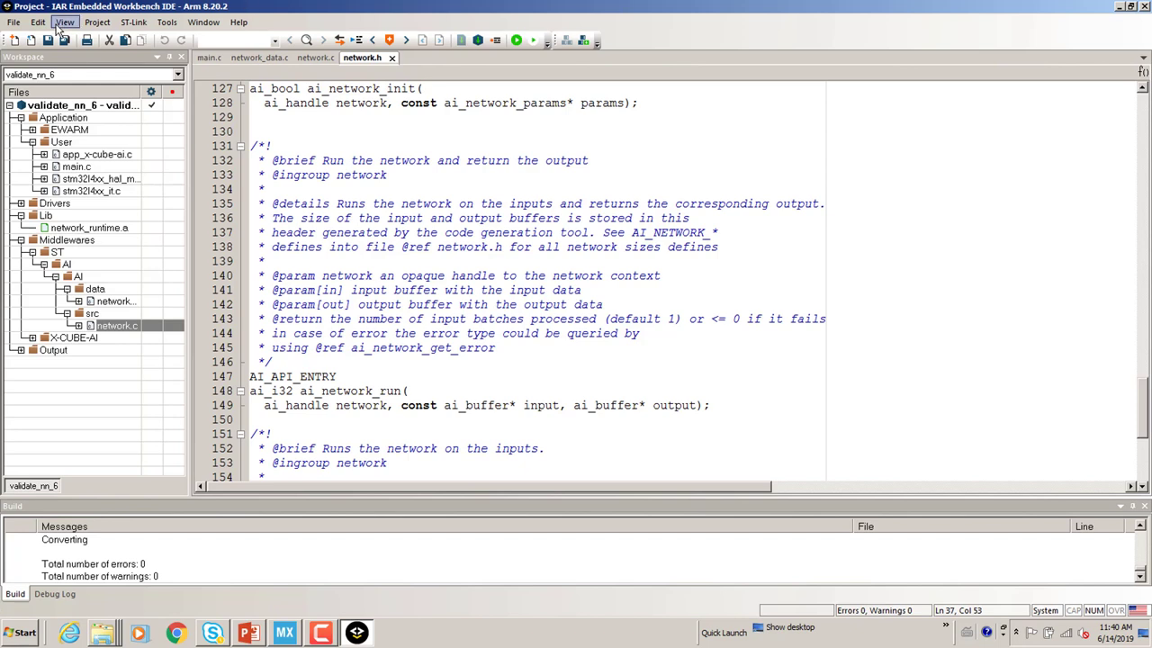
Download the active application to the board
{"action": "left_click", "coordinate": [99, 24]}
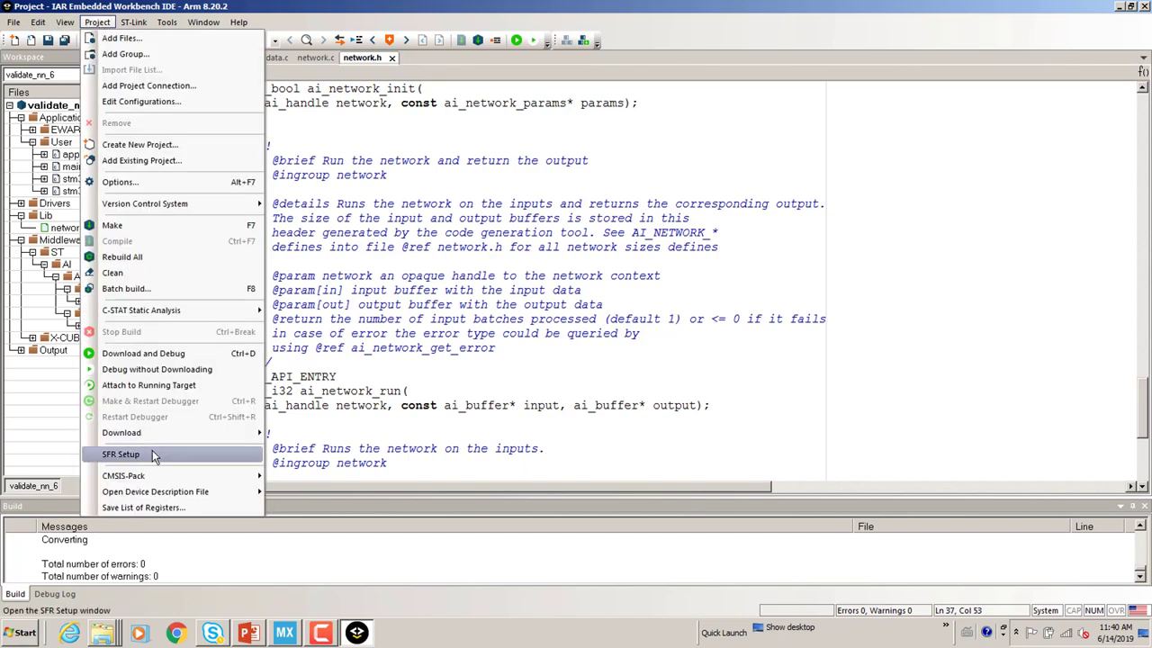
{"action": "mouse_move", "coordinate": [158, 441]}
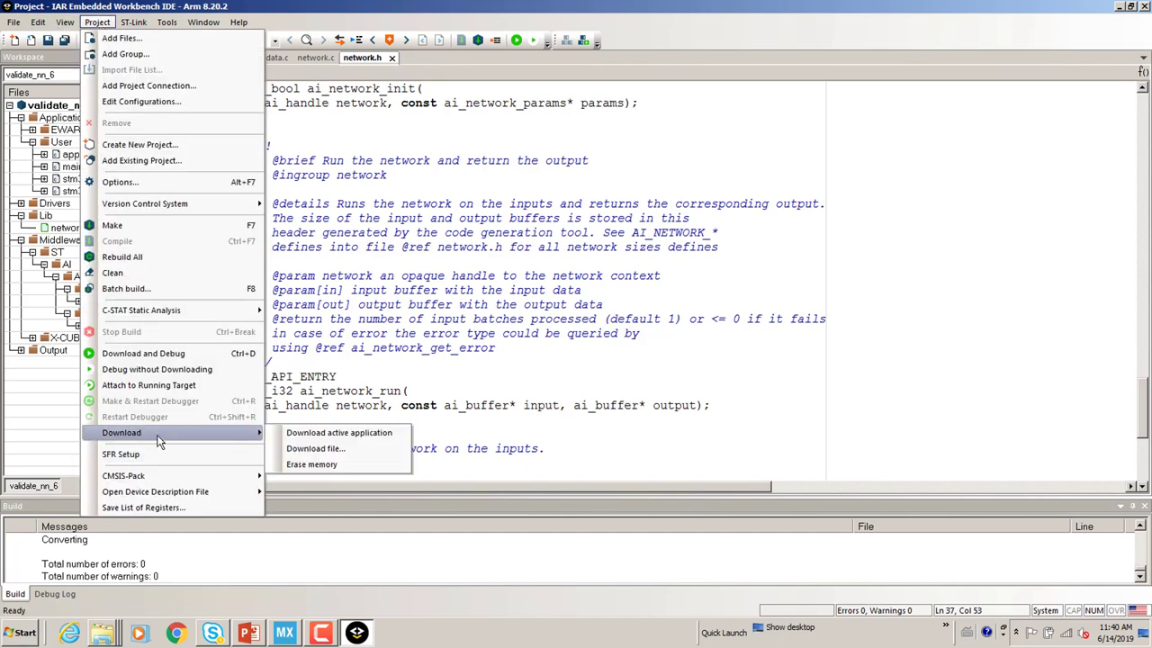
{"action": "left_click", "coordinate": [326, 436]}
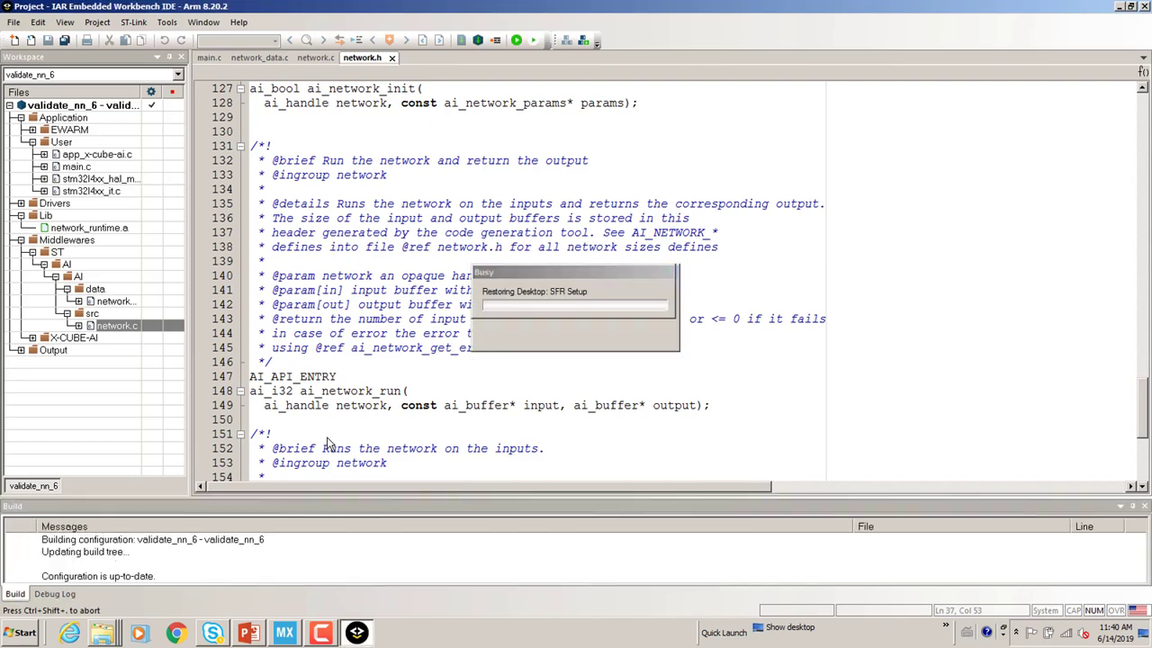
Minimize the open windows, launch Tera Term from the desktop, dismiss its port error and maximize the terminal
{"action": "left_click", "coordinate": [1120, 6]}
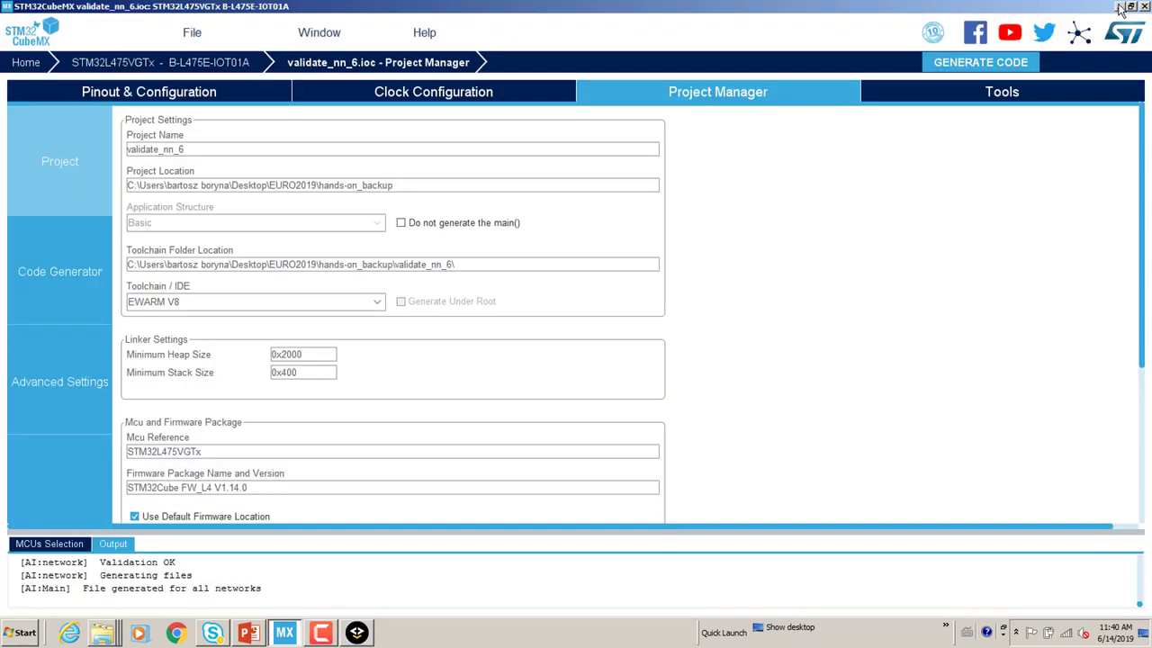
{"action": "left_click", "coordinate": [1121, 6]}
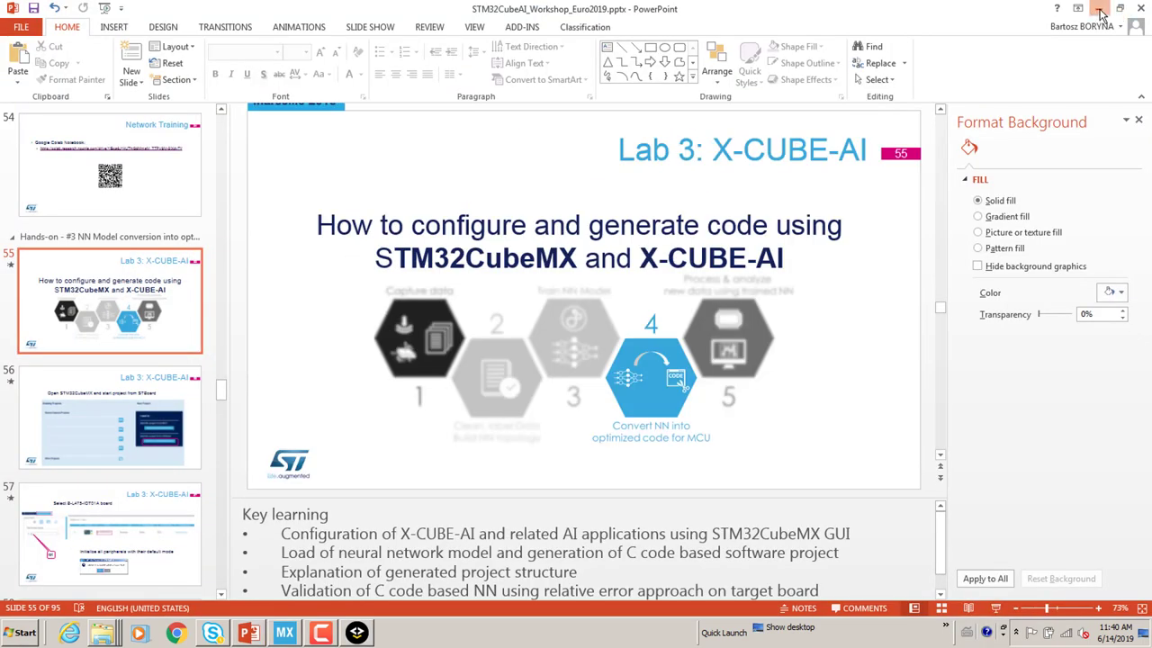
{"action": "left_click", "coordinate": [1100, 11]}
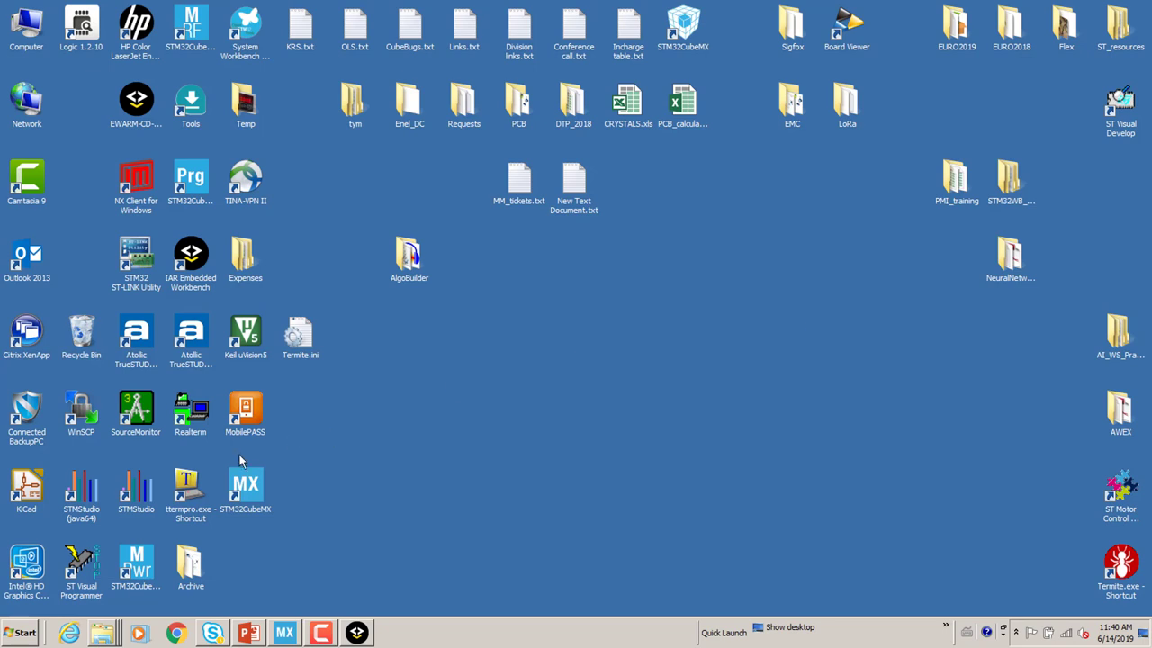
{"action": "double_click", "coordinate": [188, 483]}
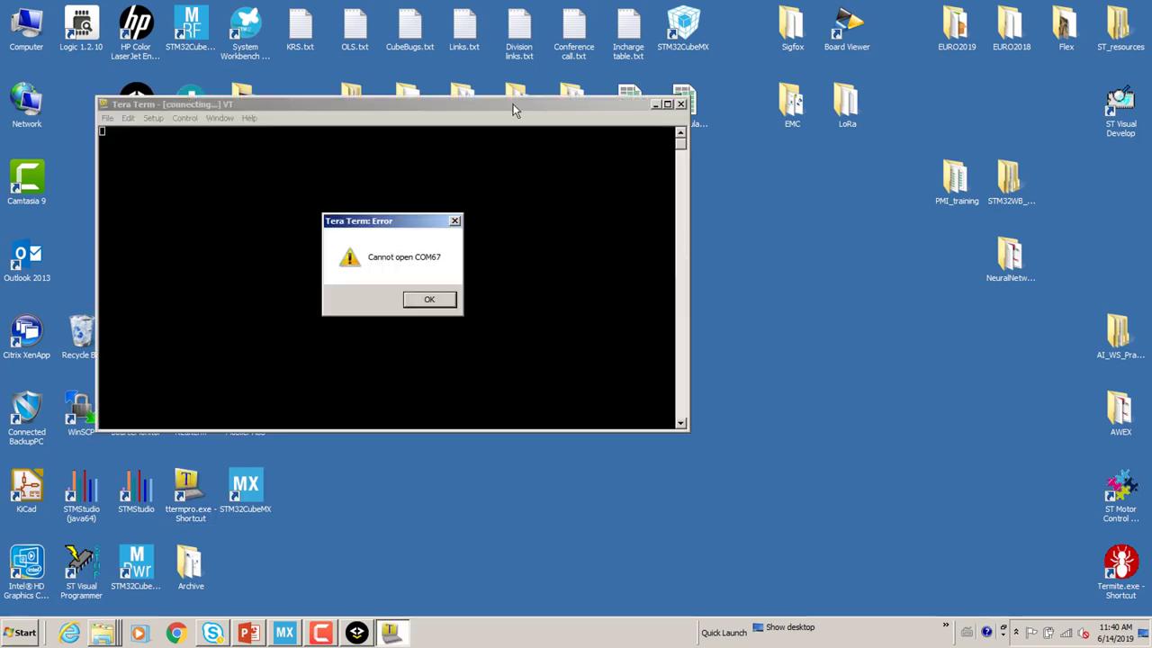
{"action": "left_click", "coordinate": [429, 298]}
{"action": "left_click", "coordinate": [666, 103]}
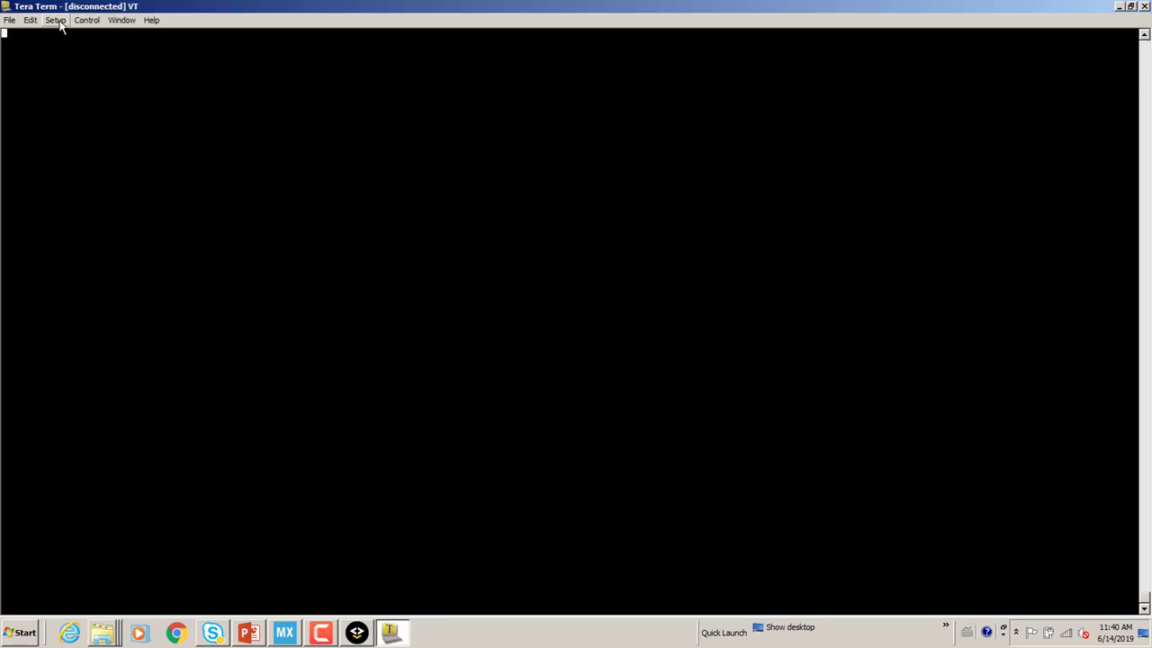
Set the terminal font size to 12
{"action": "left_click", "coordinate": [55, 20]}
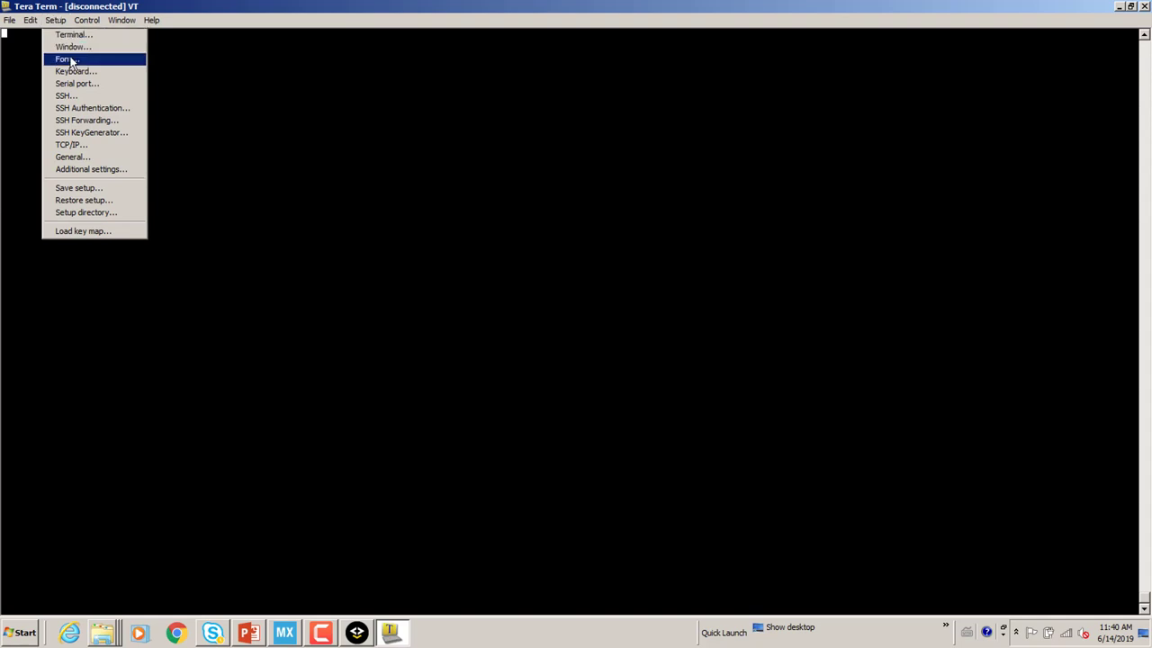
{"action": "left_click", "coordinate": [68, 59]}
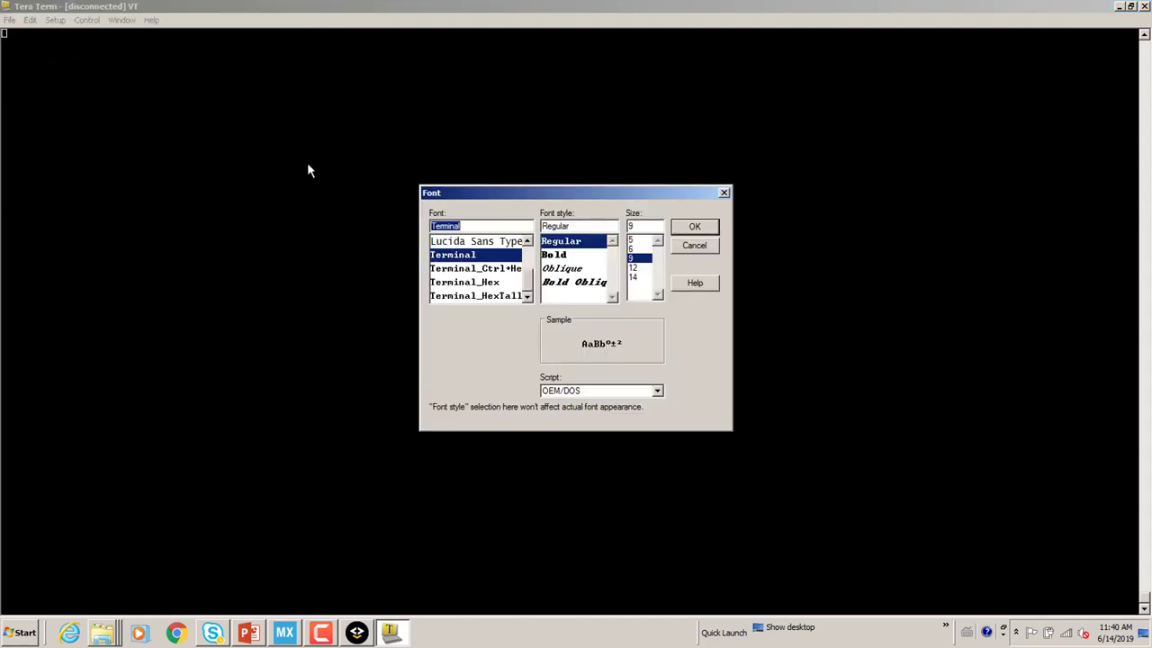
{"action": "left_click", "coordinate": [636, 267]}
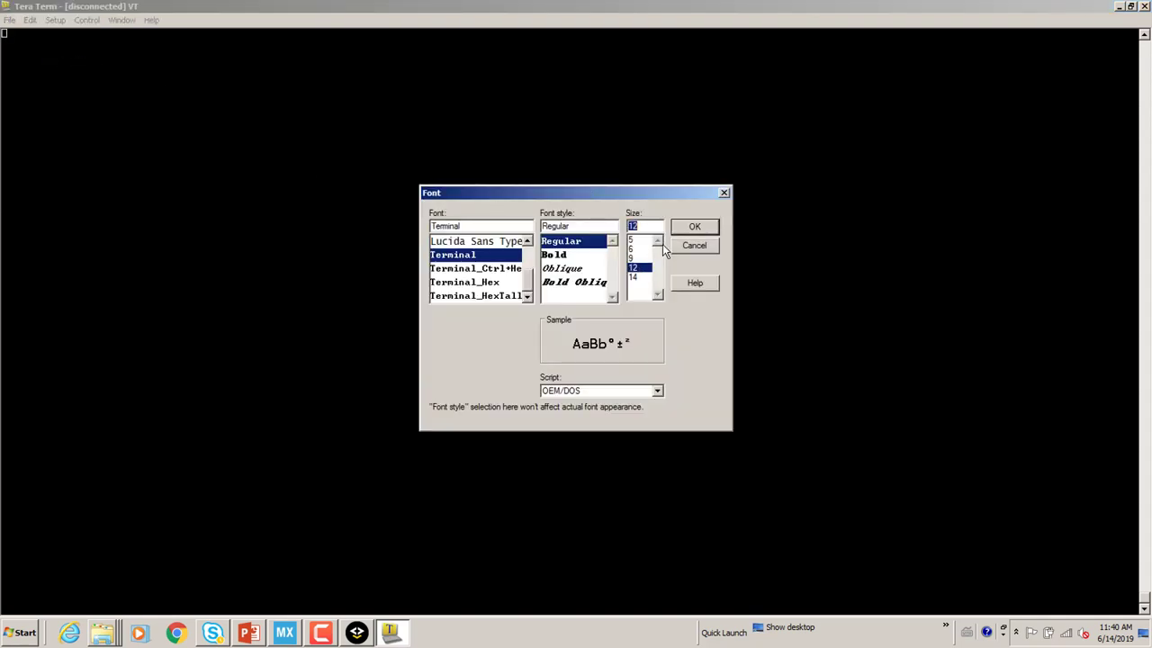
{"action": "left_click", "coordinate": [698, 227]}
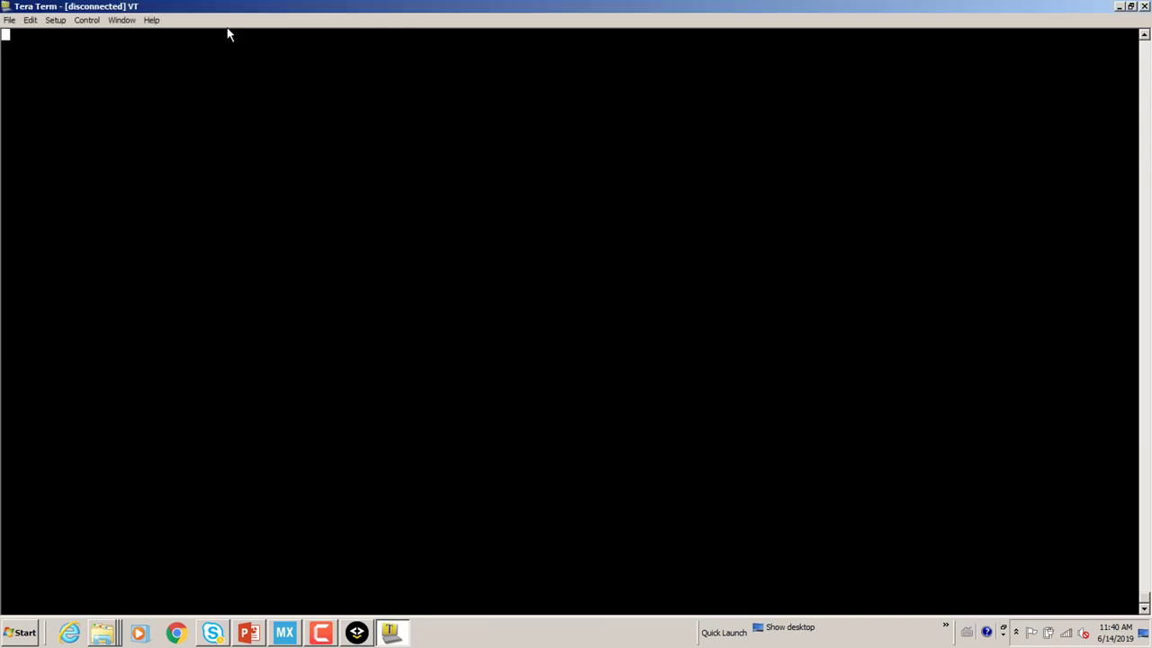
Open a new serial connection on COM8, the STMicroelectronics STLink Virtual COM Port
{"action": "left_click", "coordinate": [10, 20]}
{"action": "left_click", "coordinate": [23, 36]}
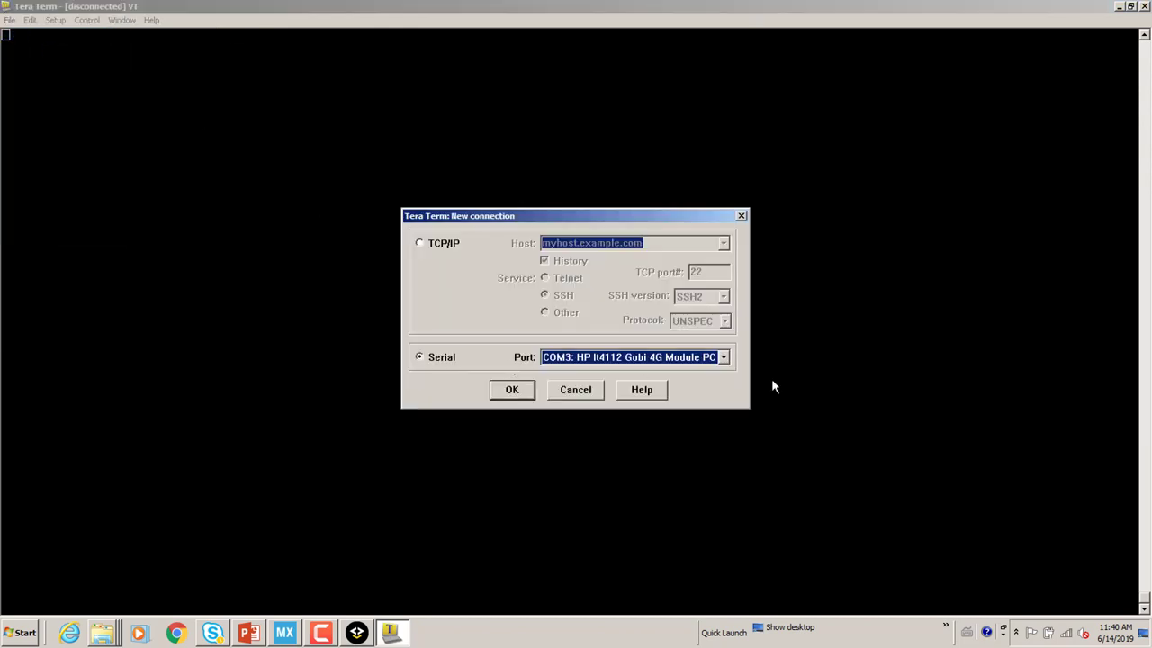
{"action": "left_click", "coordinate": [724, 357]}
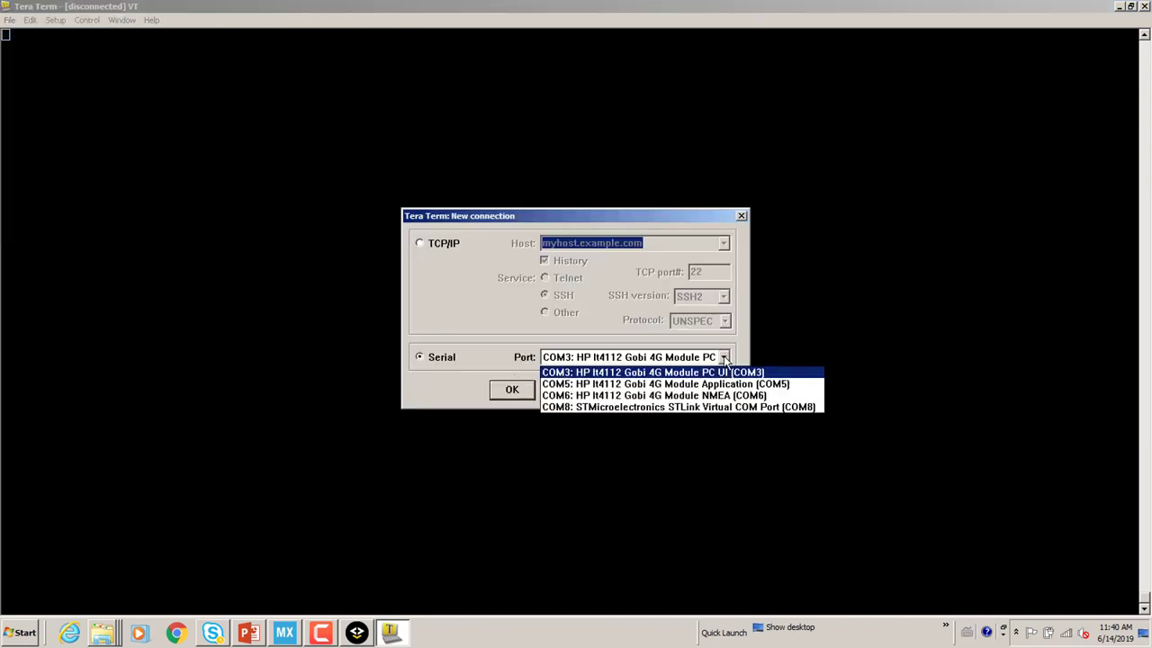
{"action": "left_click", "coordinate": [710, 406]}
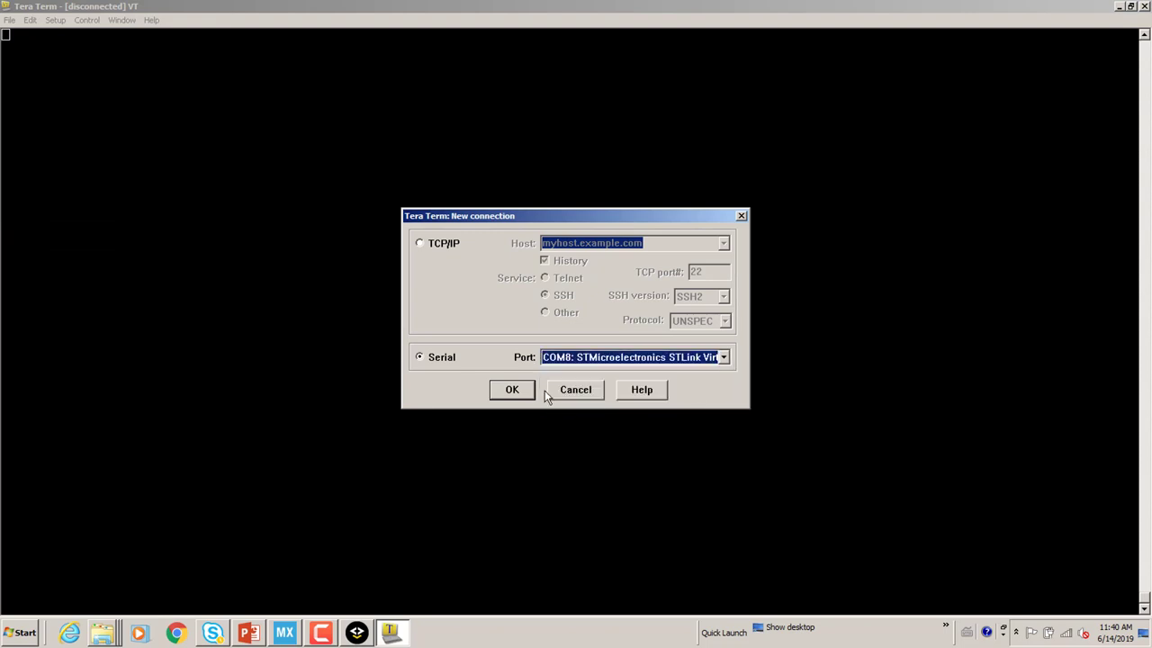
{"action": "left_click", "coordinate": [522, 392]}
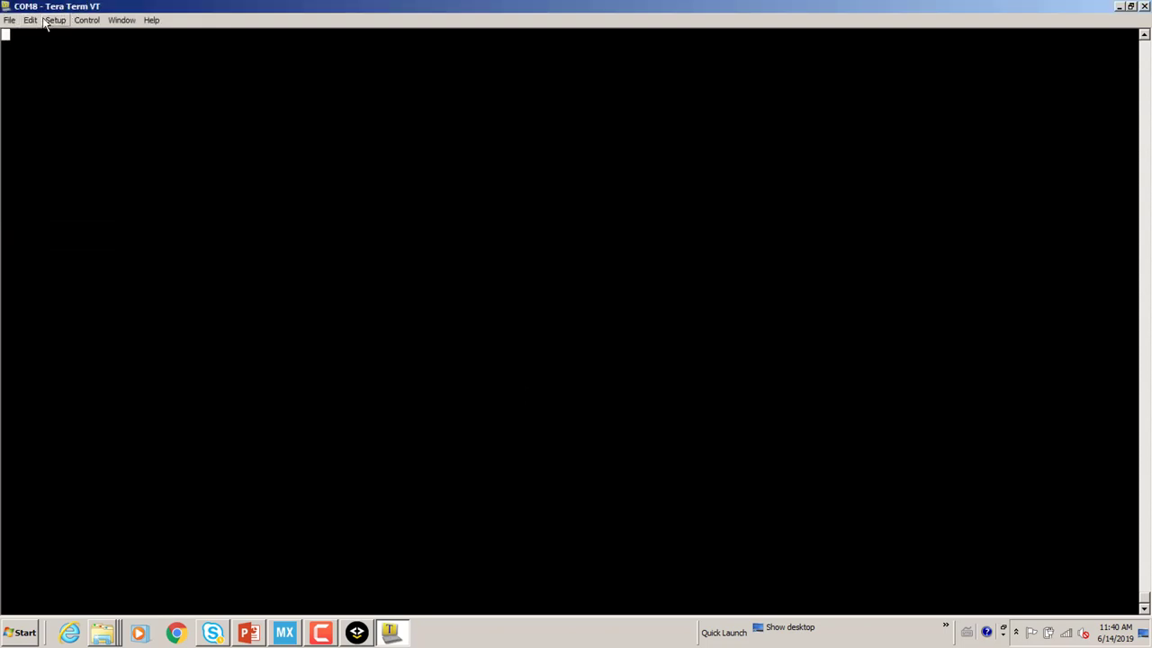
Check the serial port settings of the COM8 connection and leave them without changes
{"action": "left_click", "coordinate": [52, 22]}
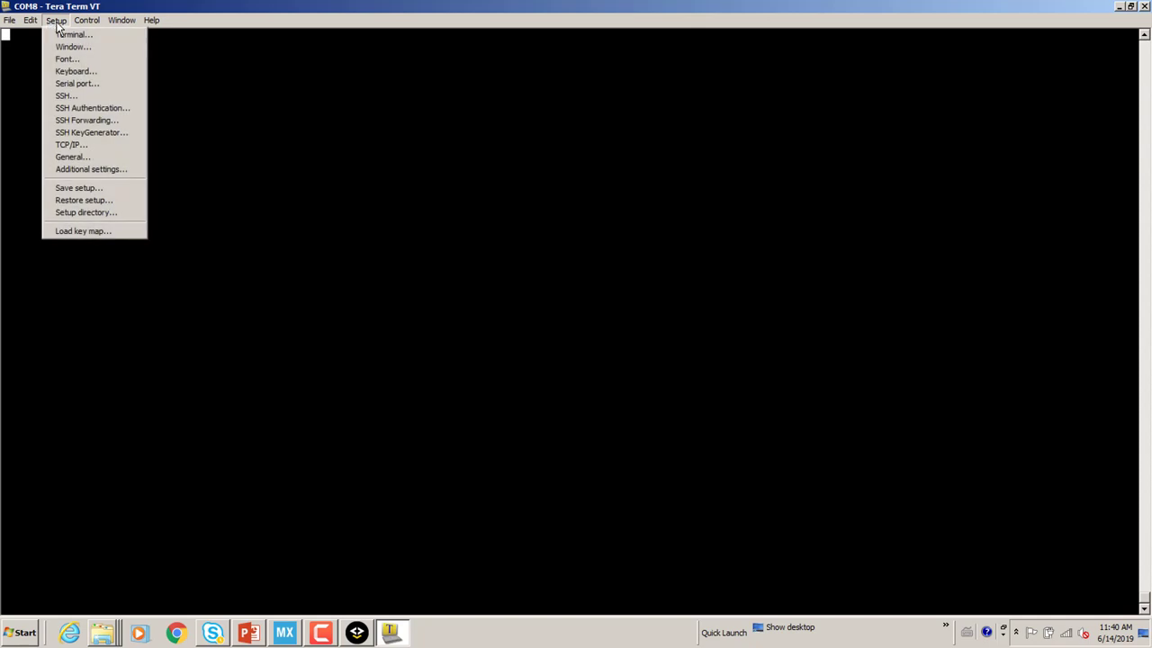
{"action": "left_click", "coordinate": [100, 85]}
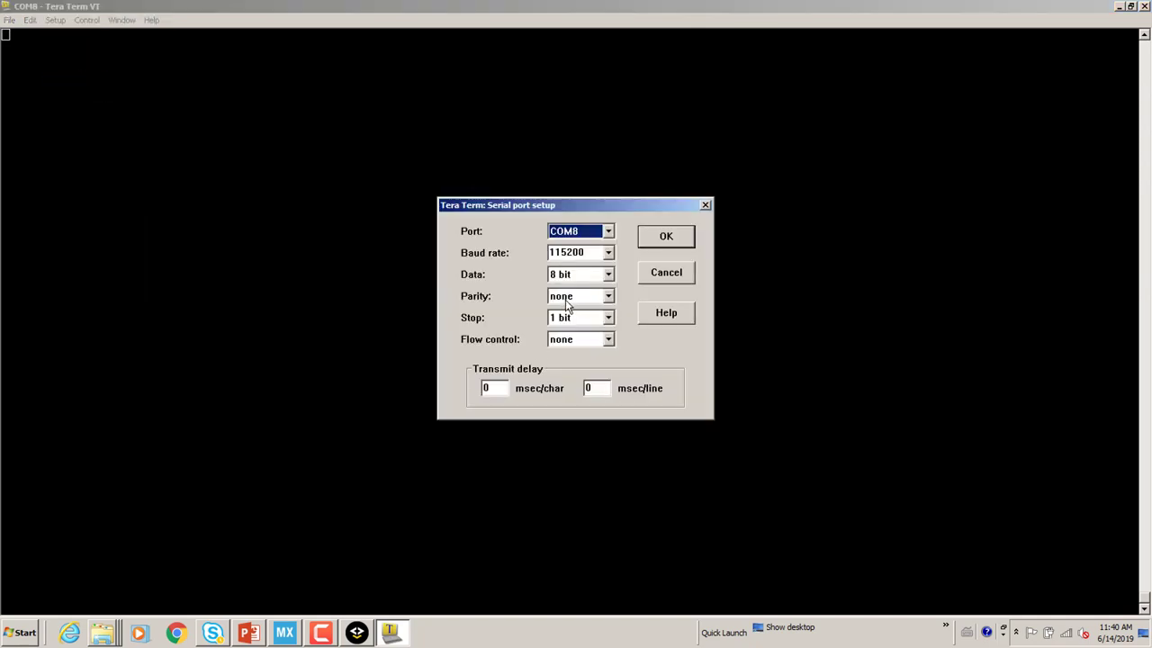
{"action": "left_click", "coordinate": [666, 273]}
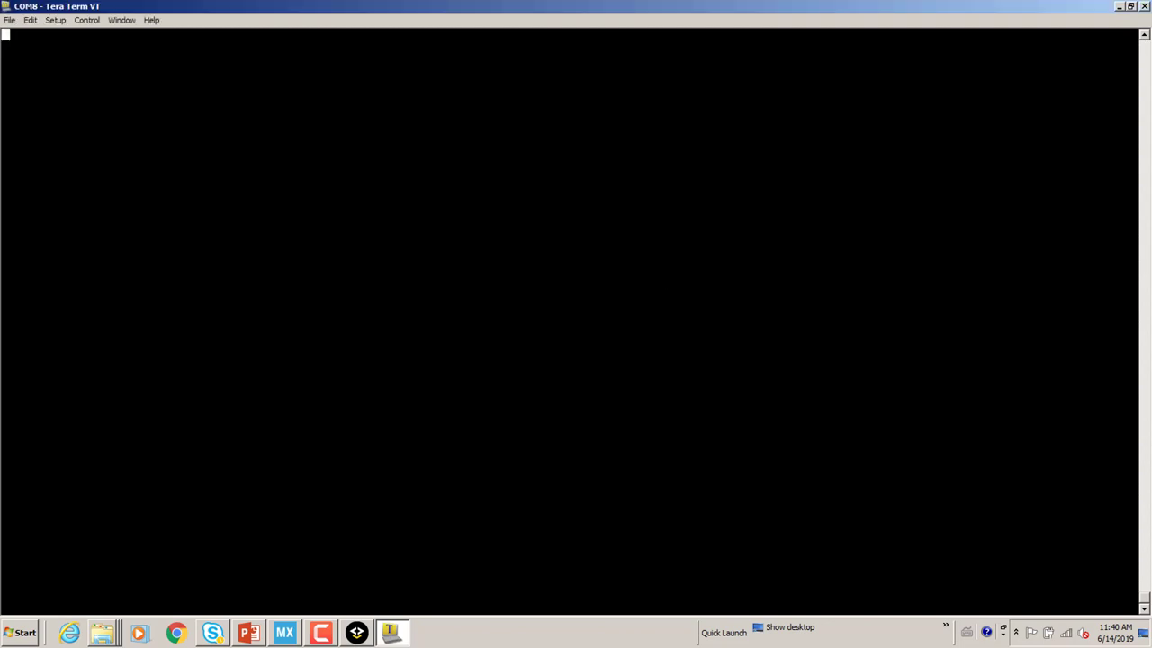
Read the board's AI Validation start-up log, highlight its closing note and close the terminal
{"action": "key", "text": "Return"}
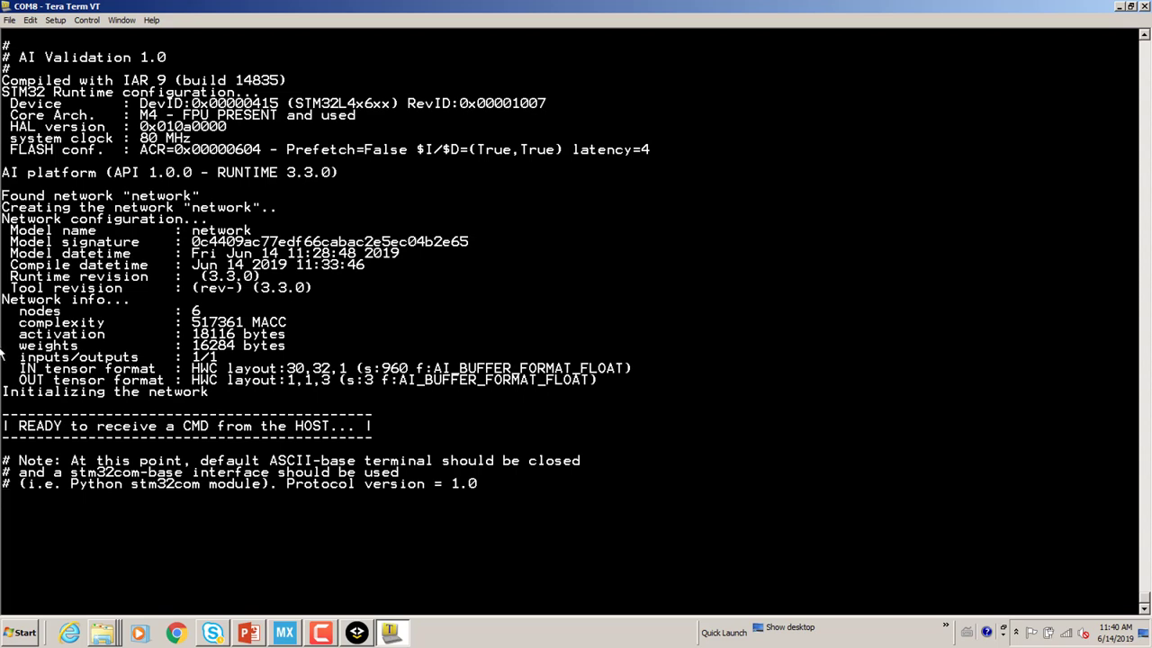
{"action": "left_click_drag", "start_coordinate": [2, 457], "coordinate": [493, 483]}
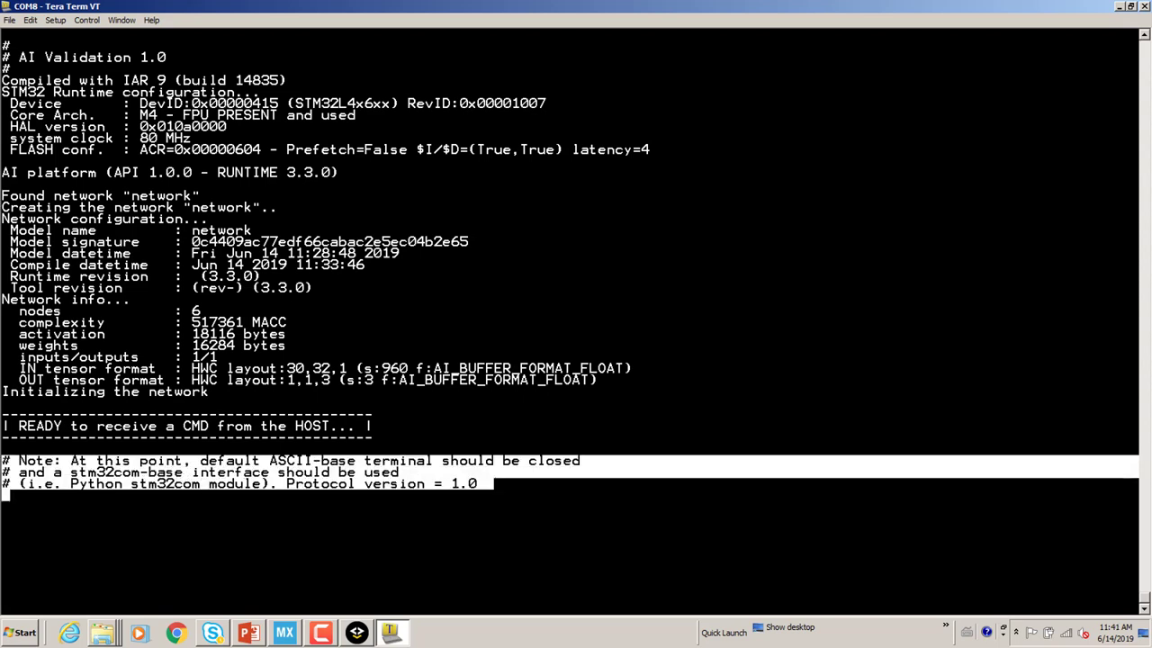
{"action": "left_click", "coordinate": [1144, 6]}
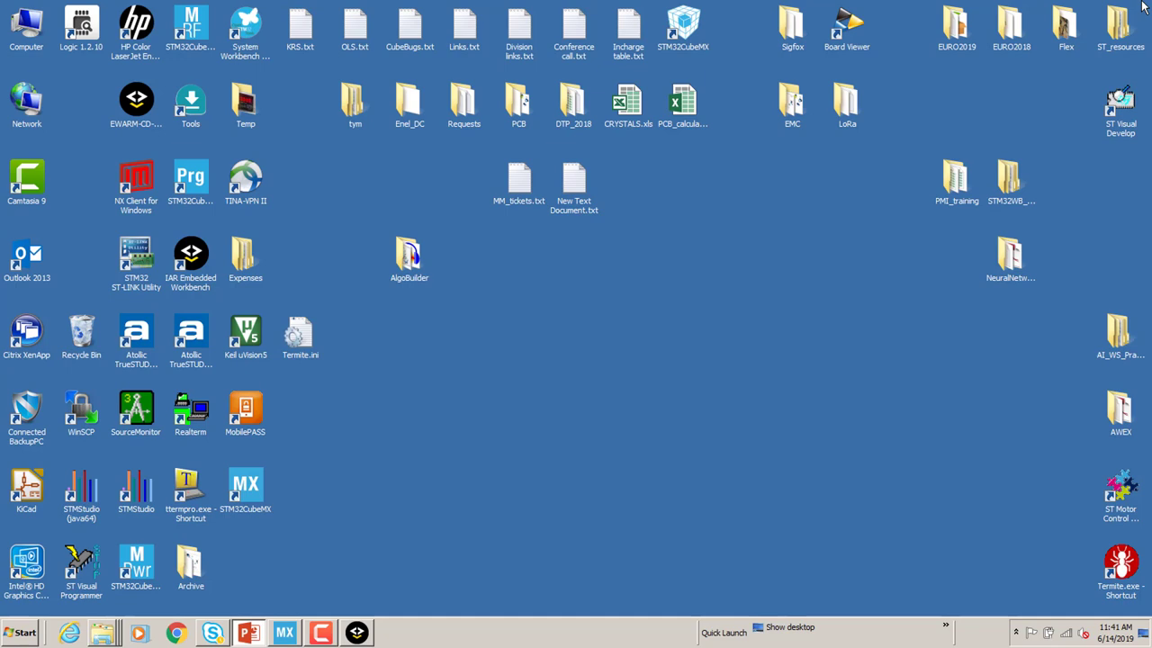
Switch to STM32CubeMX and open the network settings in the X-CUBE-AI pinout and configuration view
{"action": "mouse_move", "coordinate": [301, 631]}
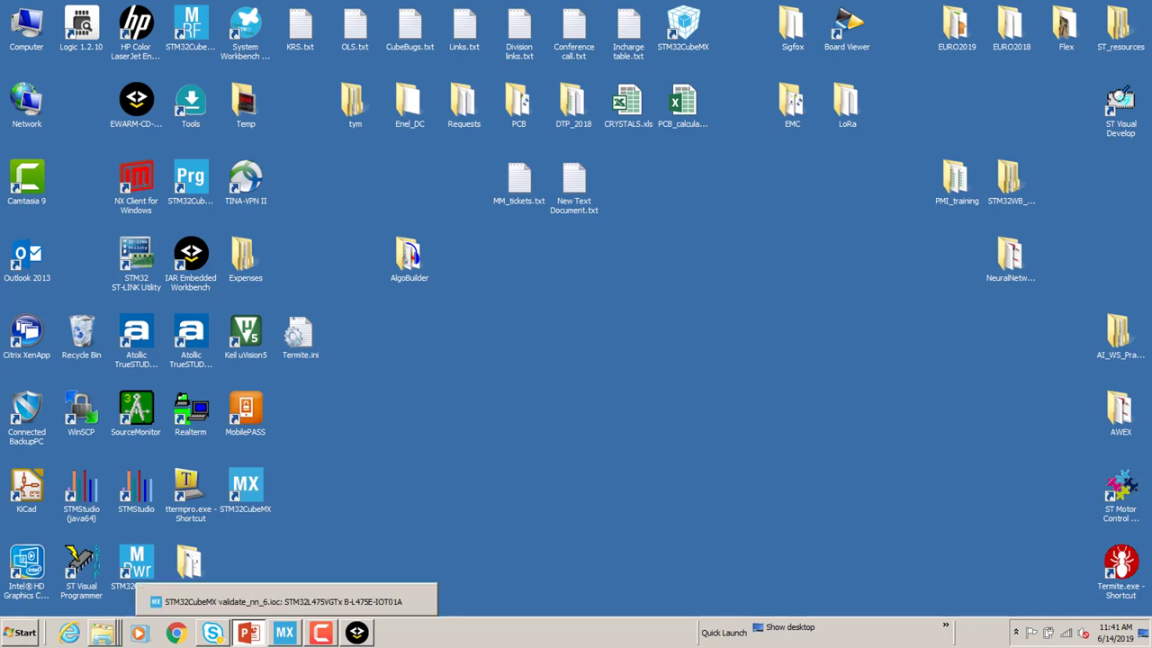
{"action": "left_click", "coordinate": [286, 633]}
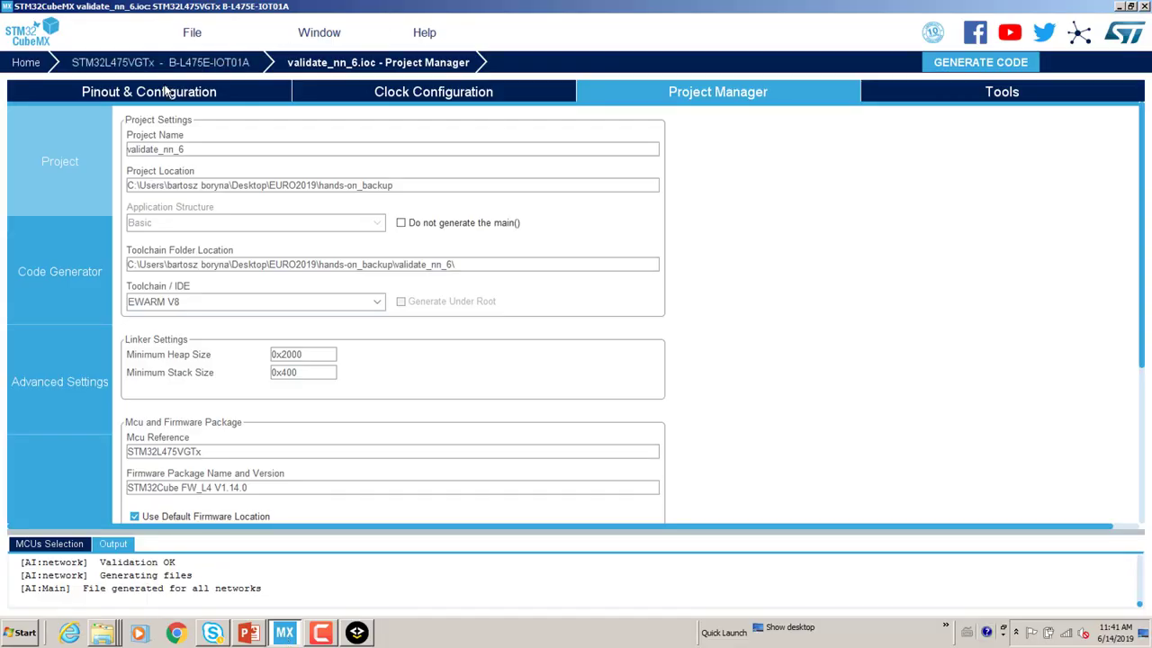
{"action": "left_click", "coordinate": [165, 95]}
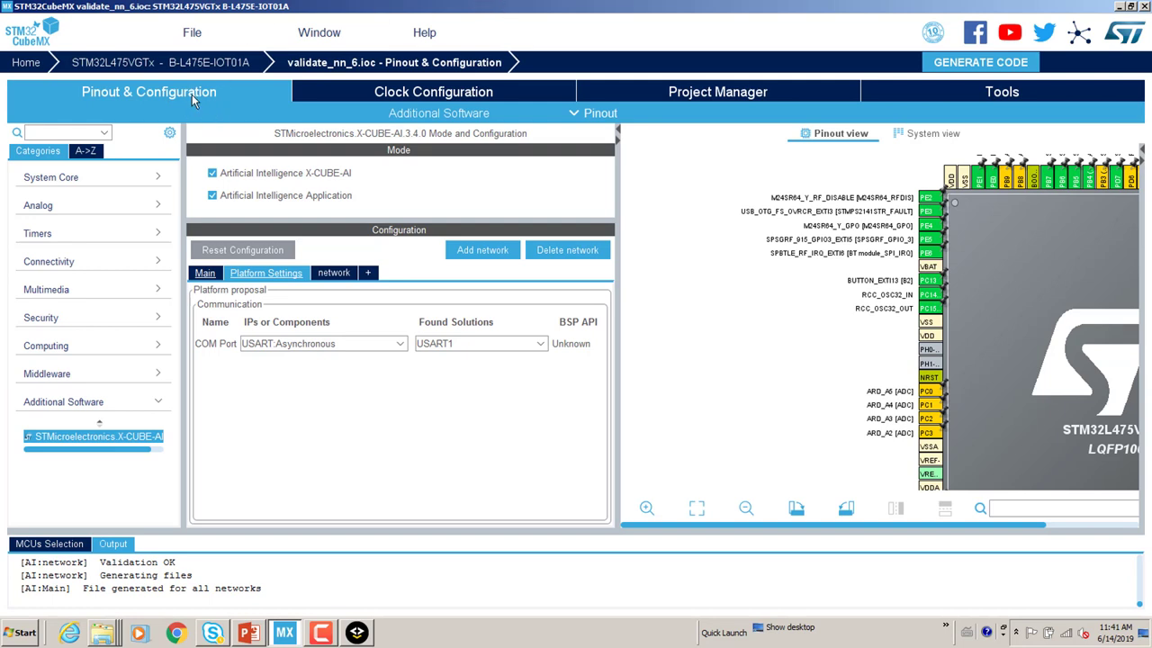
{"action": "left_click", "coordinate": [335, 274]}
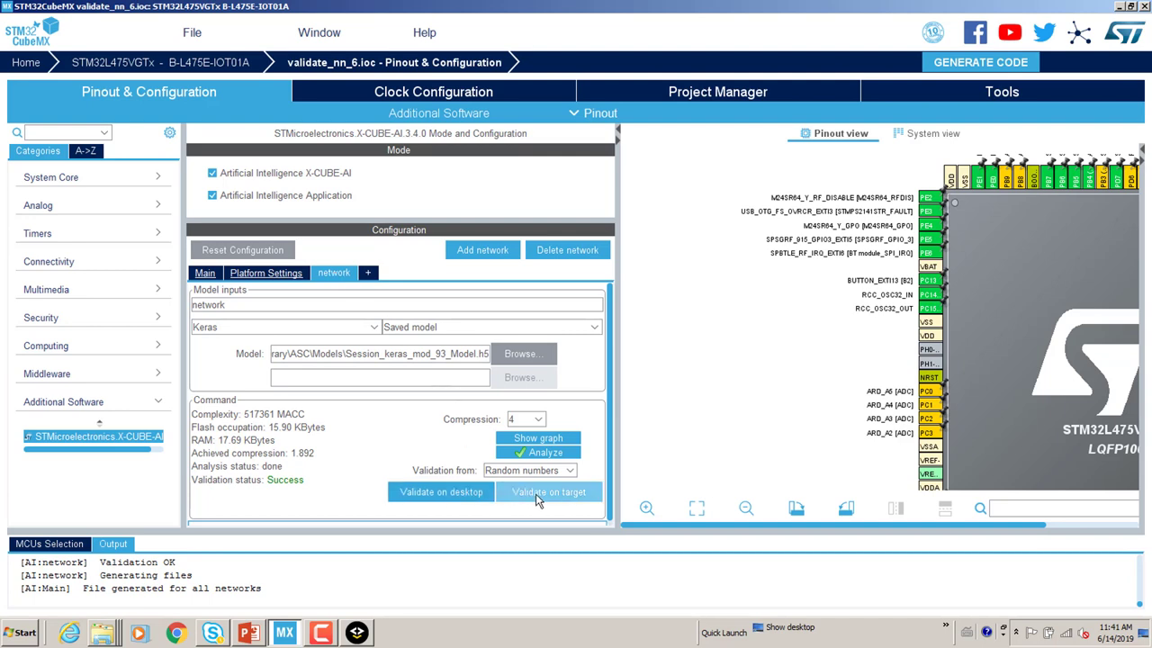
Run validation on target for the network with the communication port set manually to COM8
{"action": "left_click", "coordinate": [538, 497]}
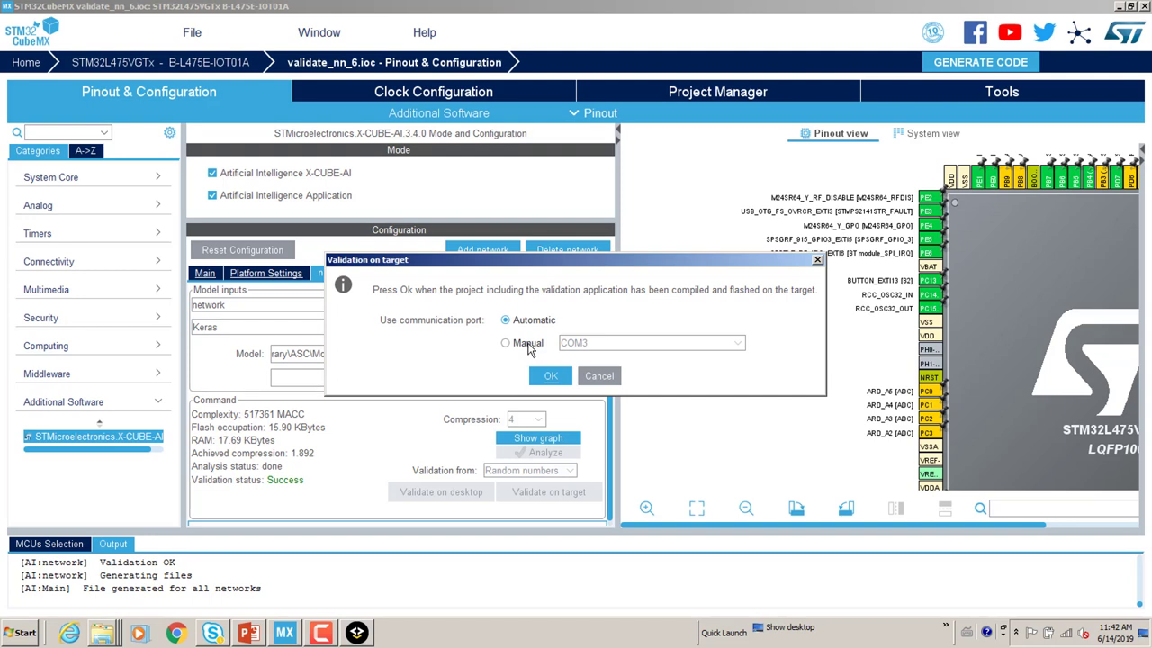
{"action": "left_click", "coordinate": [528, 345]}
{"action": "left_click", "coordinate": [739, 343]}
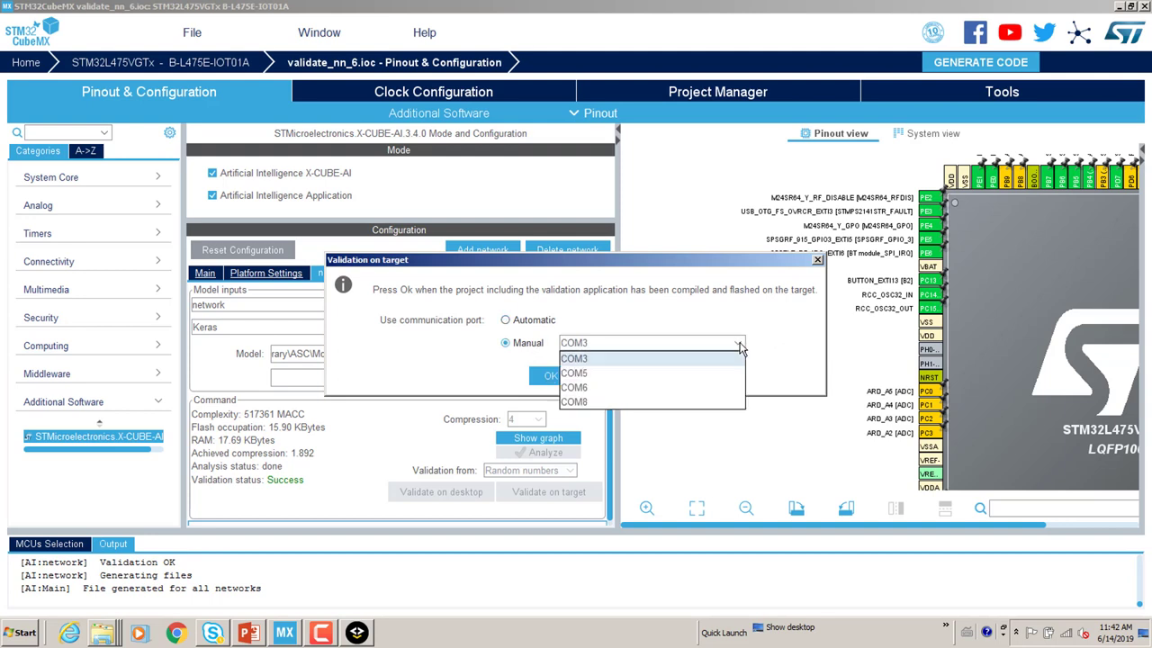
{"action": "left_click", "coordinate": [687, 402]}
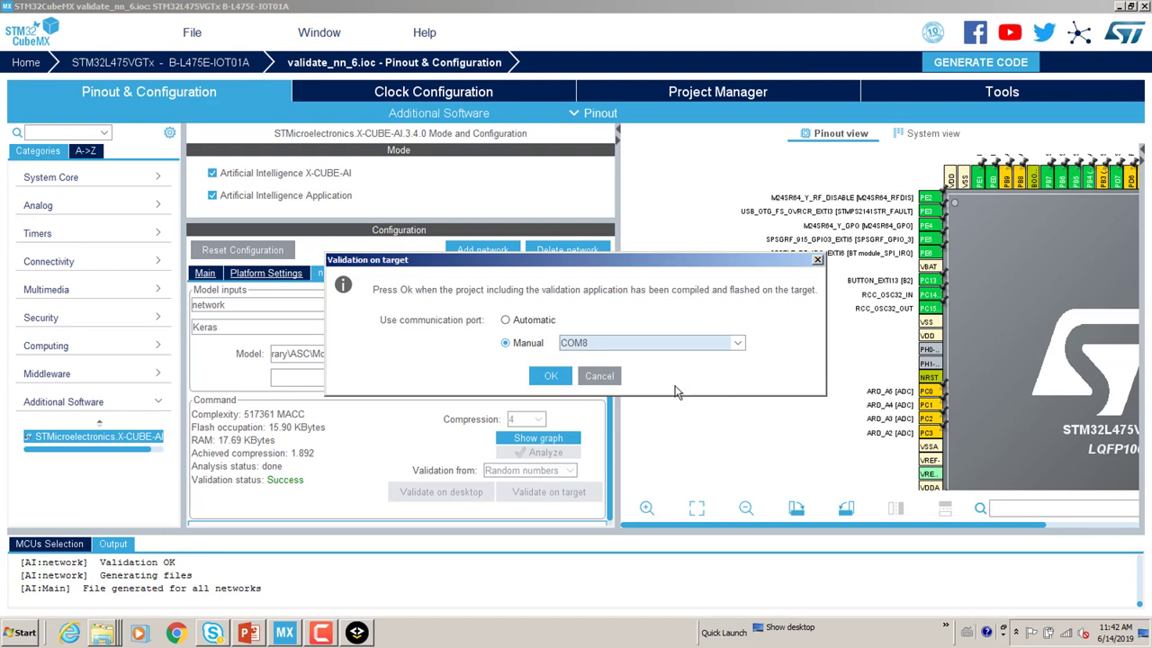
{"action": "left_click", "coordinate": [555, 376]}
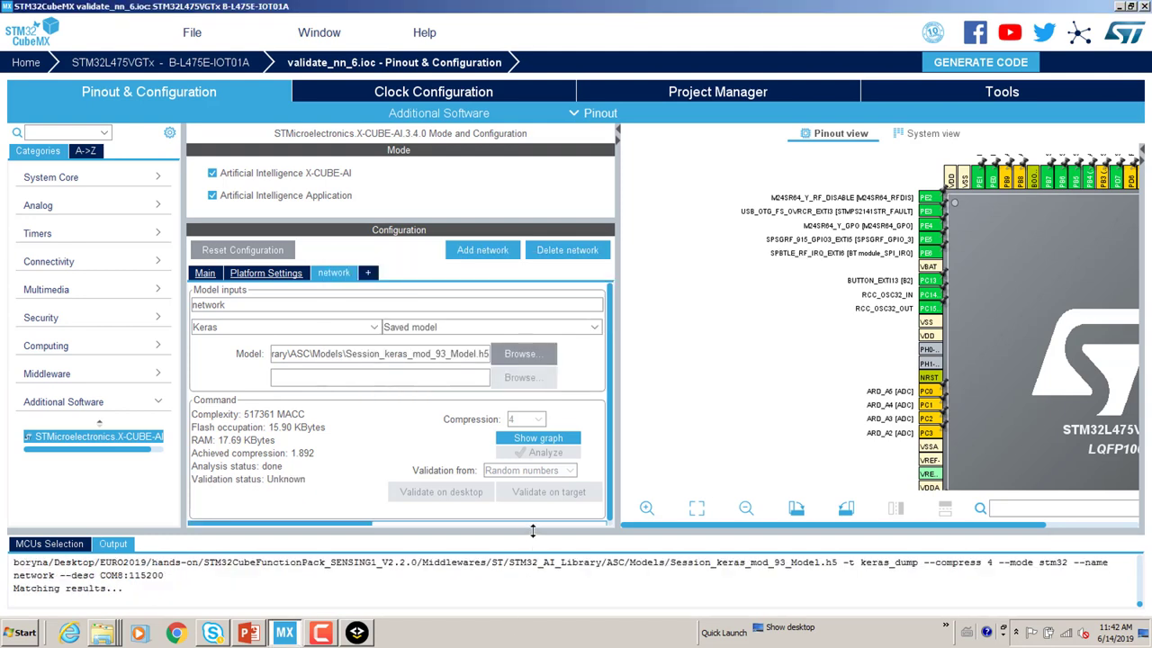
Enlarge the output area and examine the on-target validation report, including per-layer execution times and the relative error
{"action": "left_click_drag", "start_coordinate": [533, 531], "coordinate": [533, 433]}
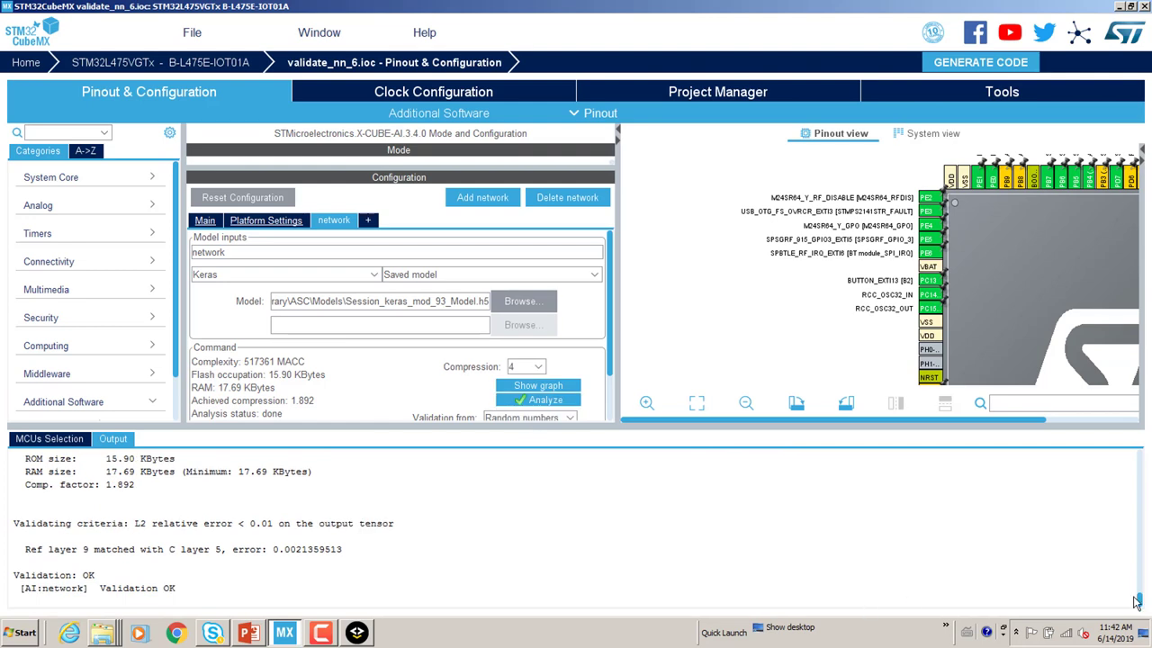
{"action": "left_click_drag", "start_coordinate": [1140, 601], "coordinate": [1140, 580]}
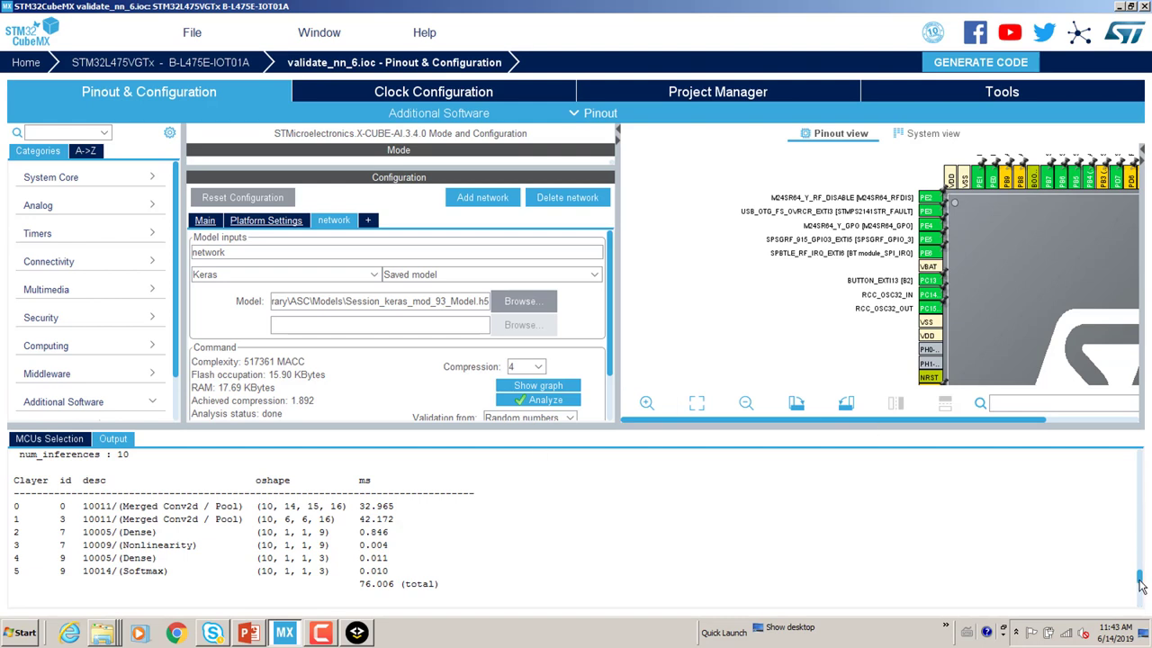
{"action": "left_click_drag", "start_coordinate": [1140, 583], "coordinate": [1143, 608]}
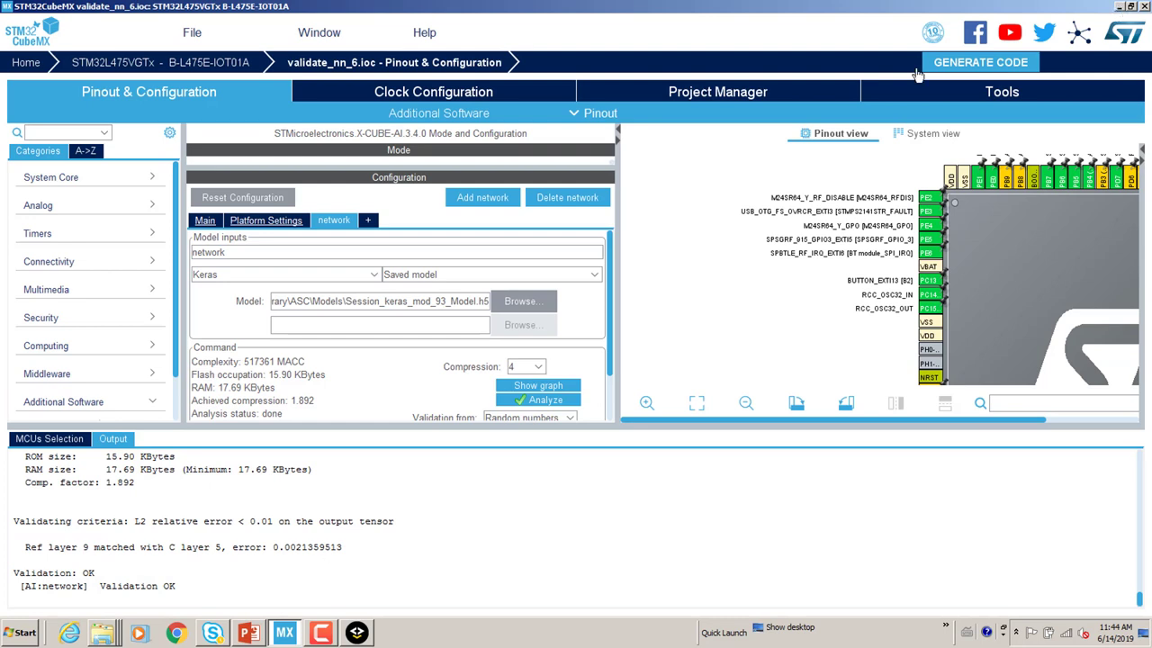
Switch to PowerPoint and view the Lab 4 slides on updating a NN model in FP-AI-SENSING1
{"action": "left_click", "coordinate": [250, 632]}
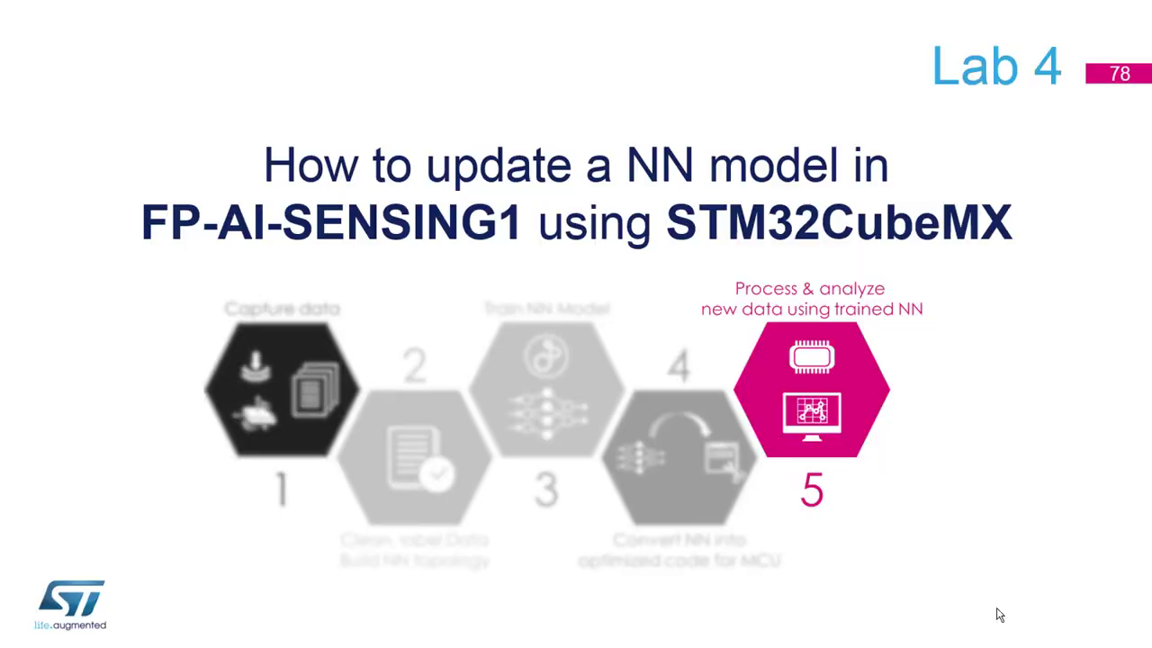
{"action": "key", "text": "Right"}
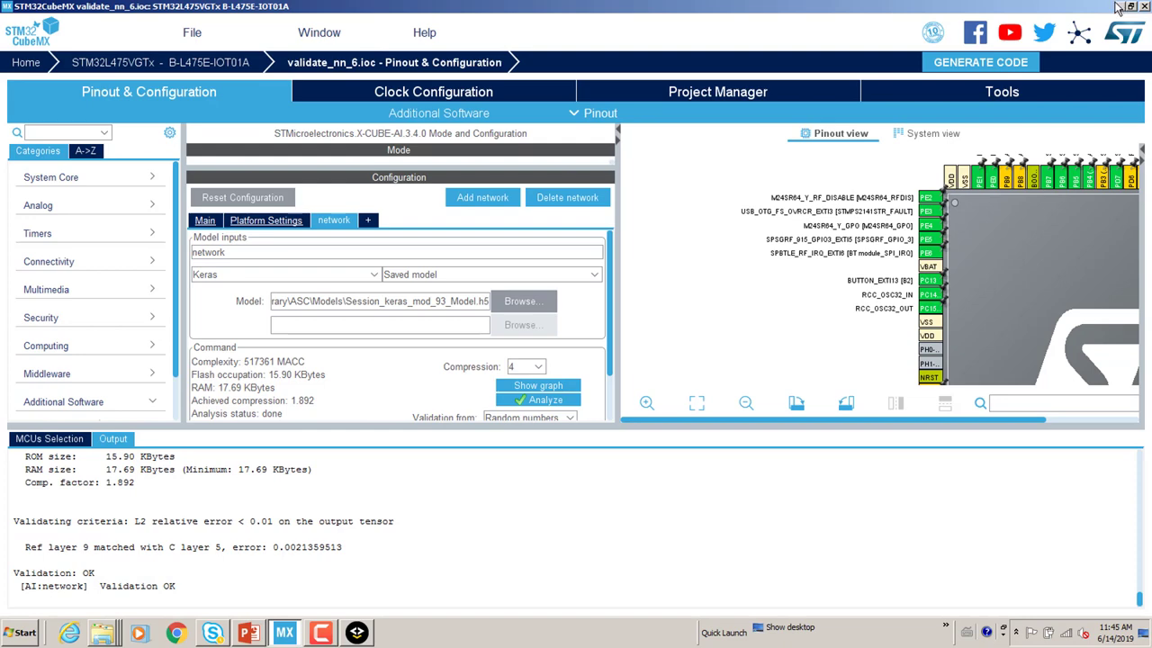
Minimize STM32CubeMX, switch to Windows Explorer and go back from the Models folder to the EURO2019\hands-on folder
{"action": "left_click", "coordinate": [1120, 8]}
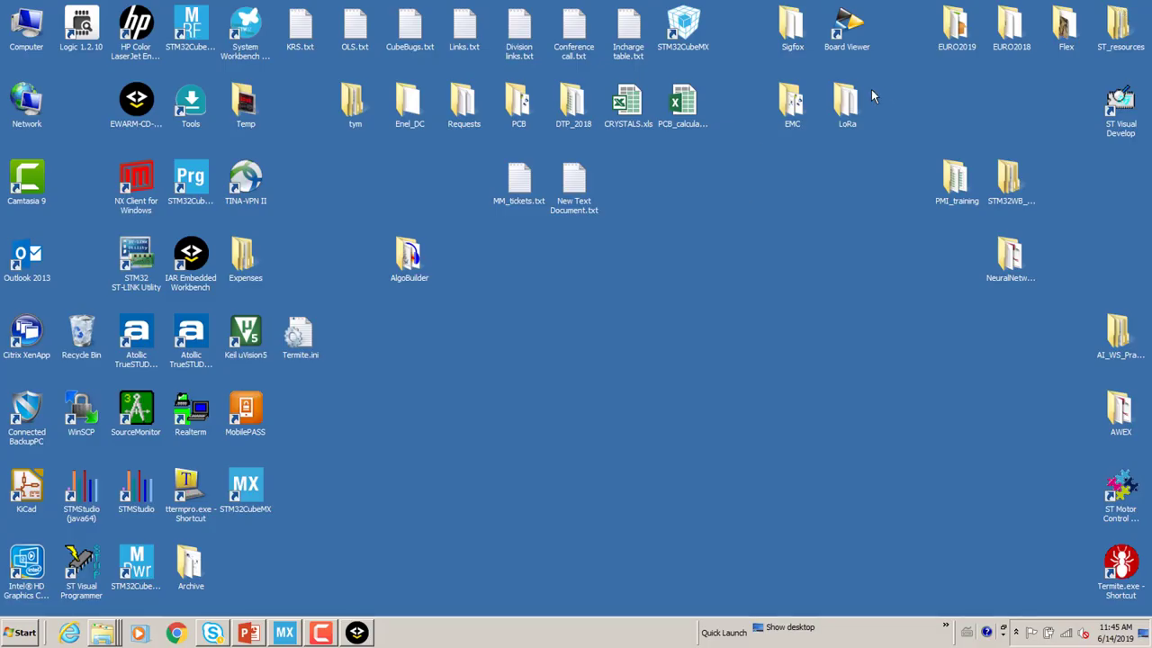
{"action": "left_click", "coordinate": [102, 633]}
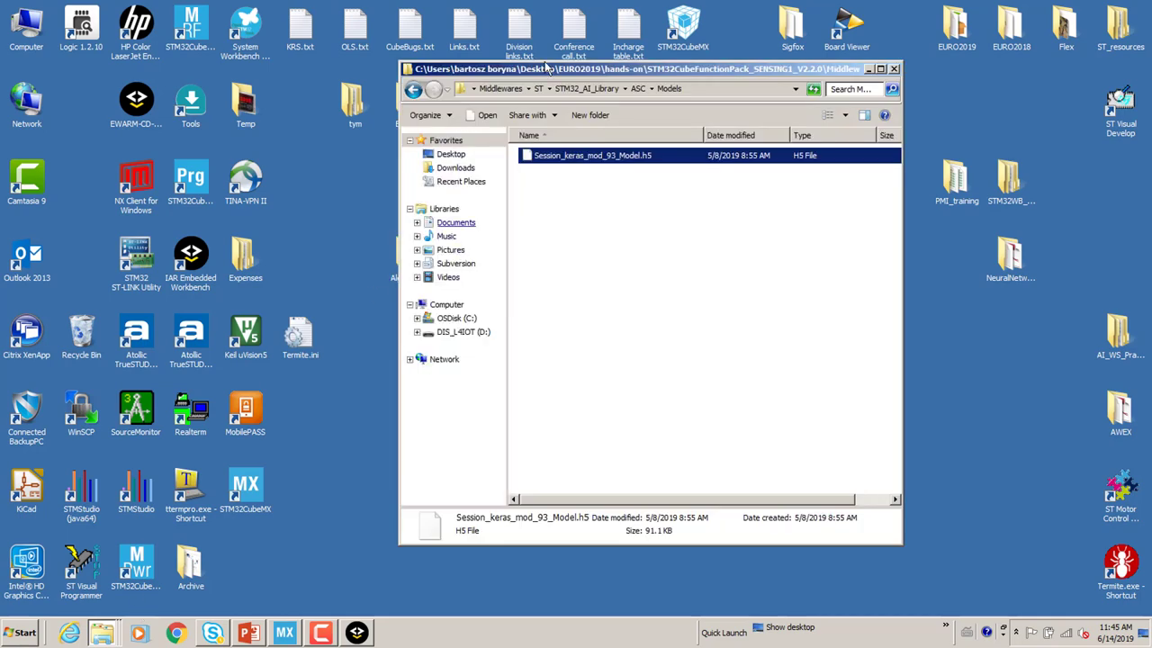
{"action": "left_click_drag", "start_coordinate": [562, 74], "coordinate": [768, 89]}
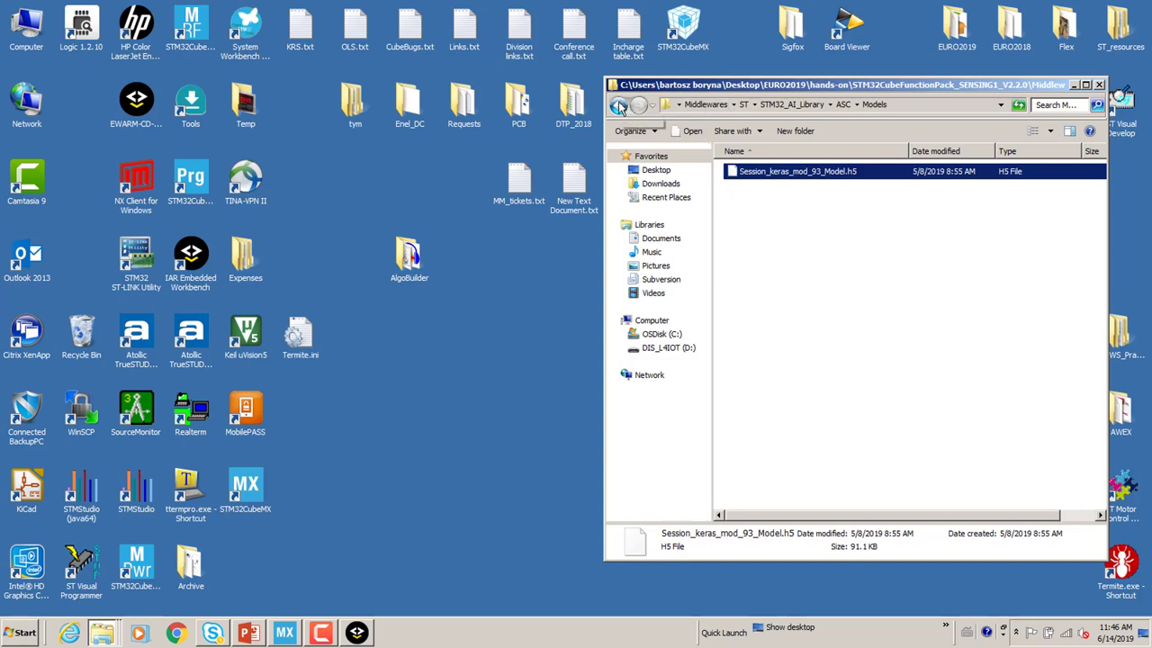
{"action": "left_click", "coordinate": [619, 106]}
{"action": "left_click", "coordinate": [619, 107]}
{"action": "left_click", "coordinate": [619, 107]}
{"action": "left_click", "coordinate": [619, 106]}
{"action": "left_click", "coordinate": [619, 106]}
{"action": "left_click", "coordinate": [619, 107]}
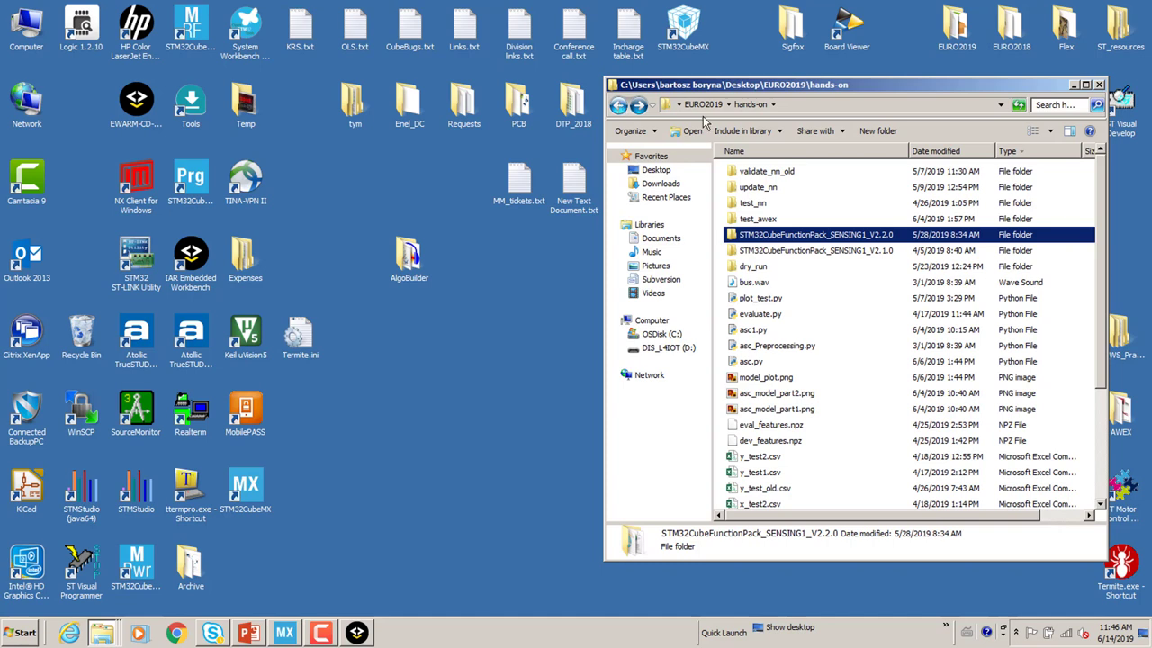
Open the Middlewares\ST\STM32_AI_Library\ASC folder inside STM32CubeFunctionPack_SENSING1_V2.2.0
{"action": "double_click", "coordinate": [835, 235]}
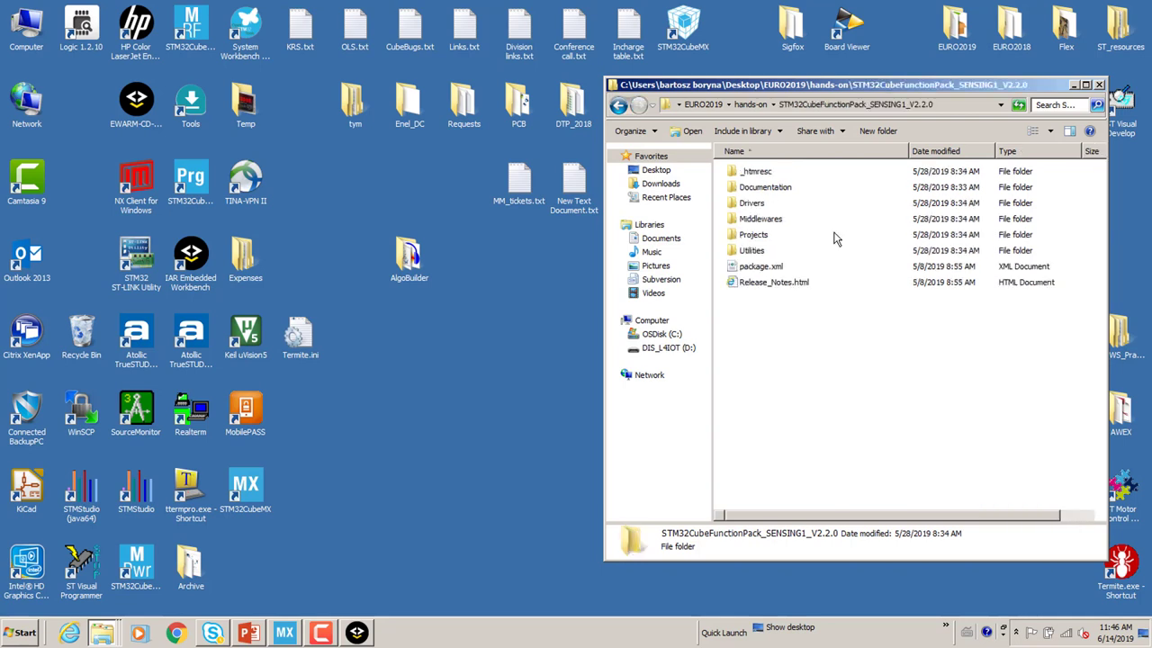
{"action": "double_click", "coordinate": [770, 221]}
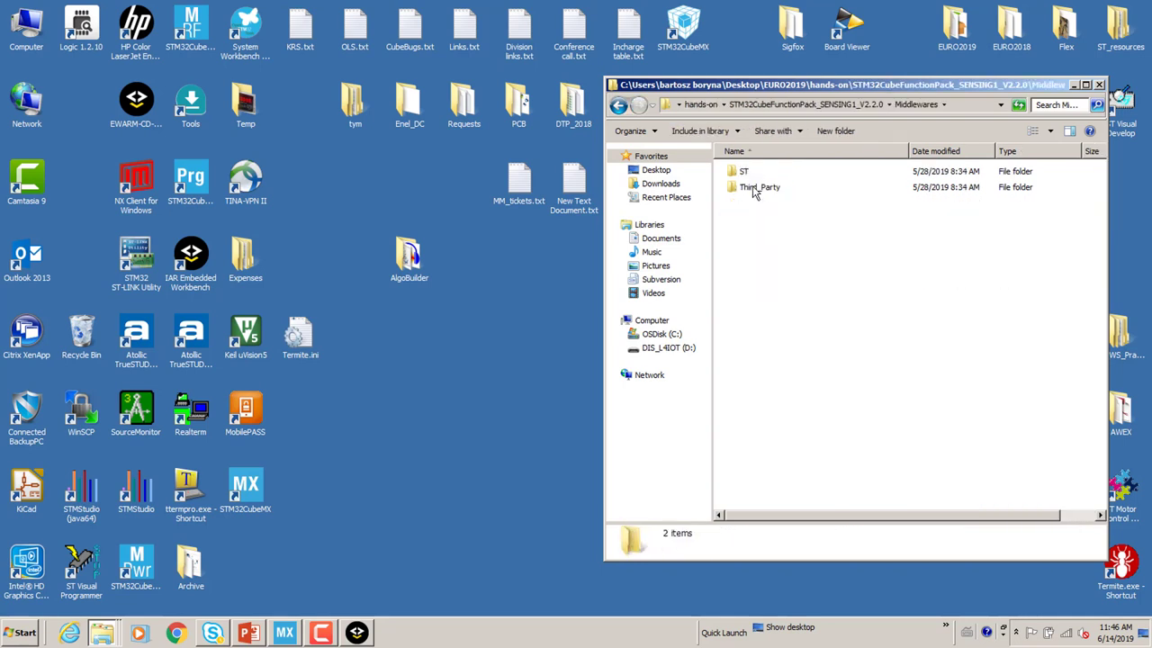
{"action": "double_click", "coordinate": [745, 173]}
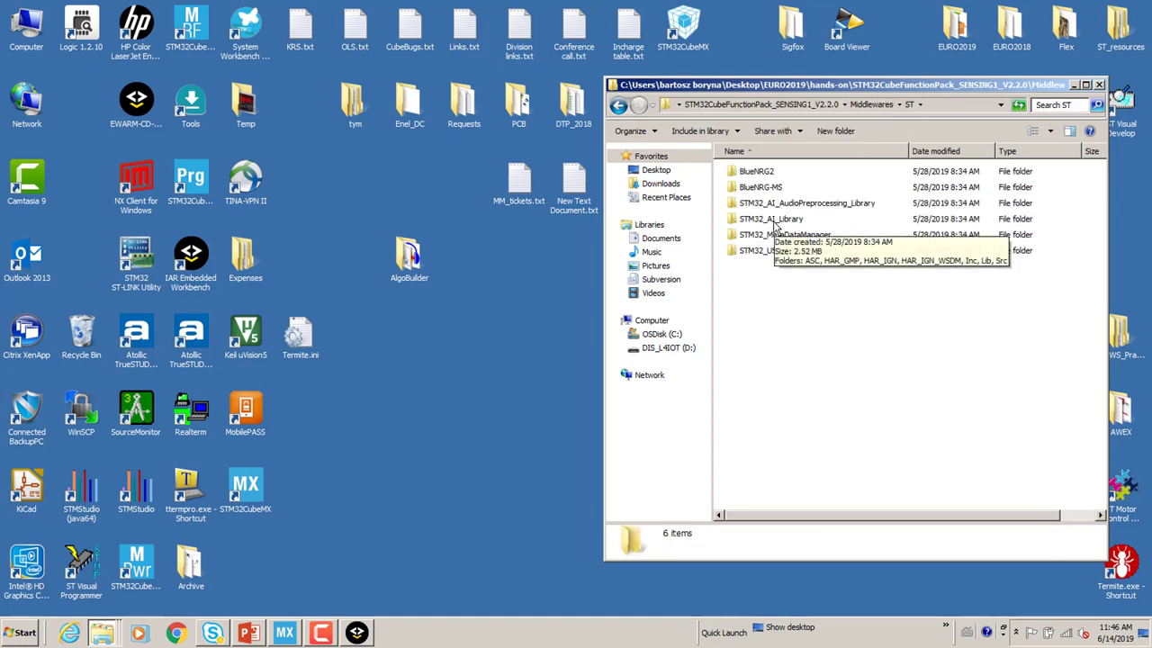
{"action": "double_click", "coordinate": [772, 222]}
{"action": "double_click", "coordinate": [746, 172]}
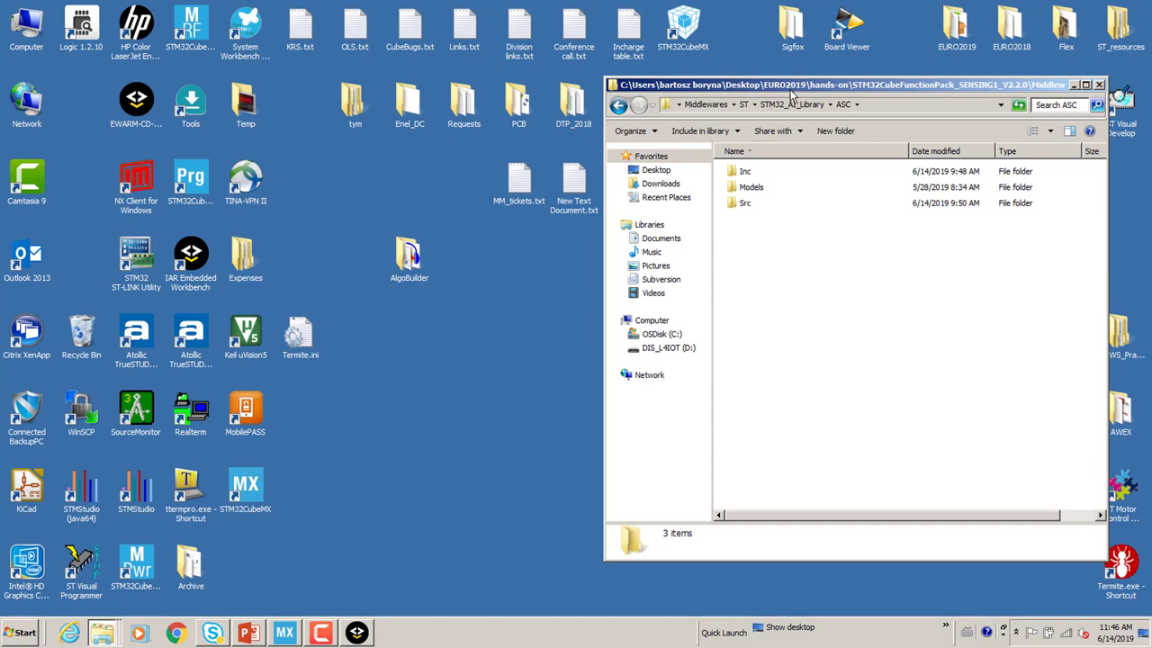
{"action": "left_click_drag", "start_coordinate": [792, 86], "coordinate": [792, 95]}
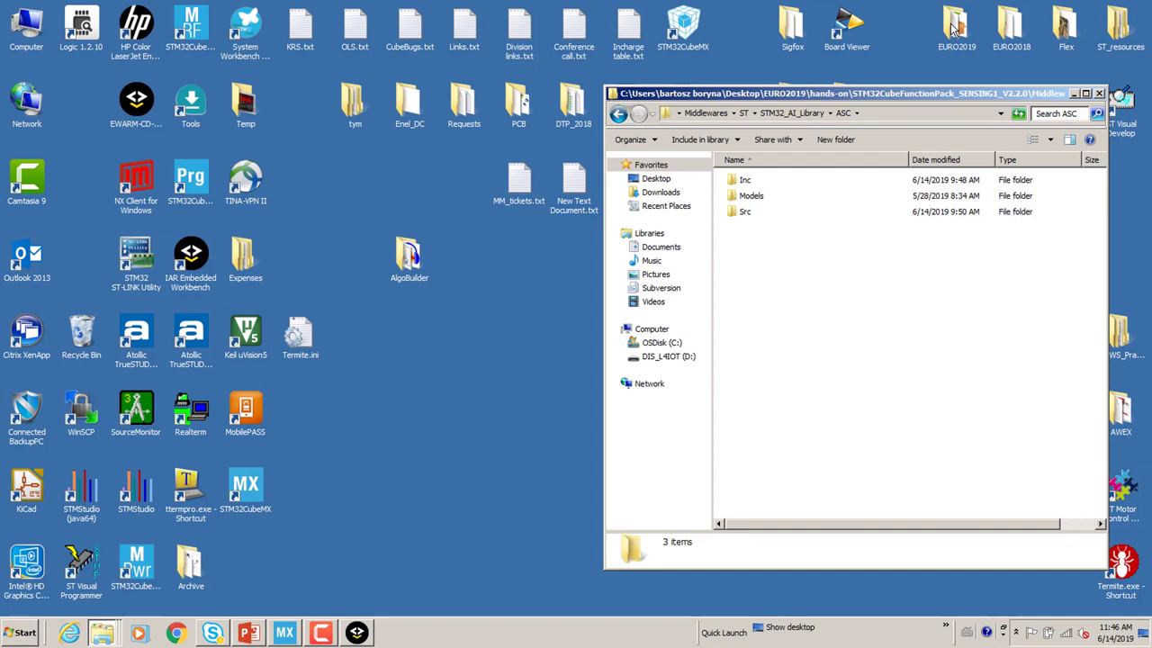
Open EURO2019\hands-on_backup\validate_nn_6 in a second Explorer window and place it beside the ASC folder window
{"action": "double_click", "coordinate": [954, 30]}
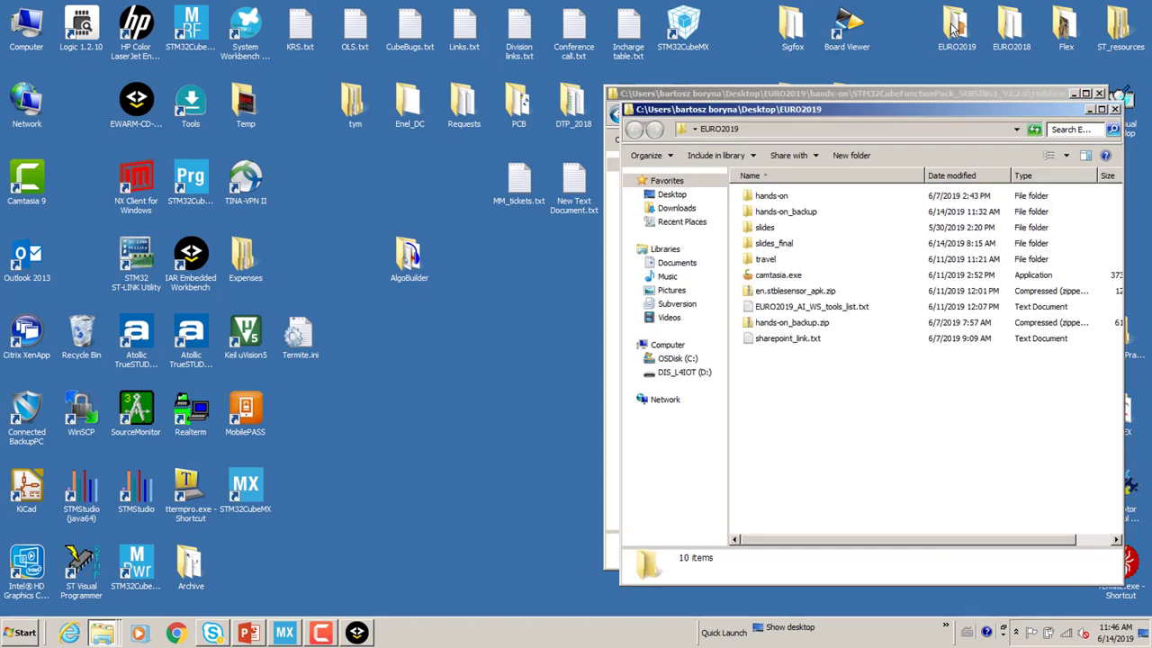
{"action": "double_click", "coordinate": [799, 213]}
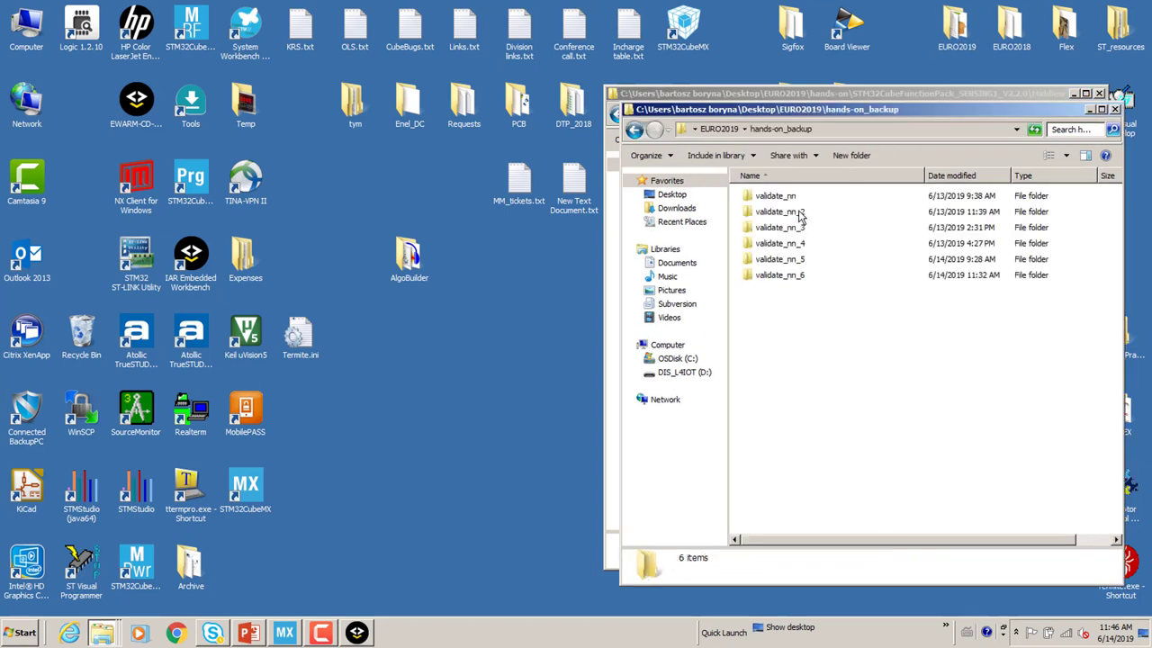
{"action": "left_click", "coordinate": [797, 283]}
{"action": "double_click", "coordinate": [796, 279]}
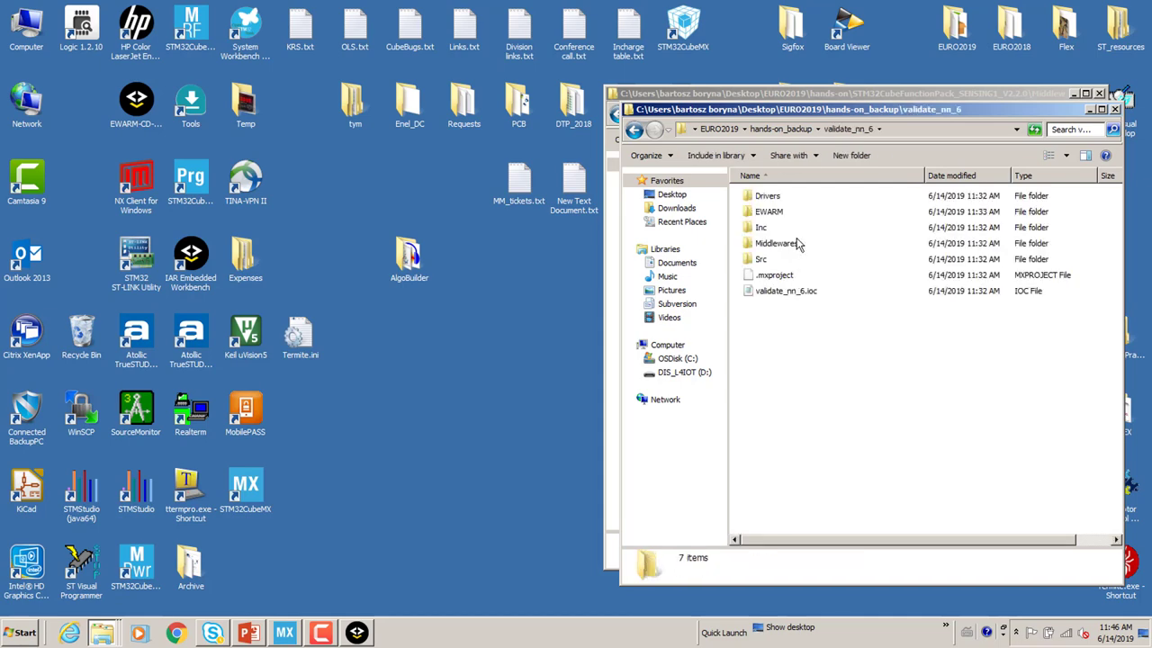
{"action": "left_click_drag", "start_coordinate": [829, 115], "coordinate": [282, 88]}
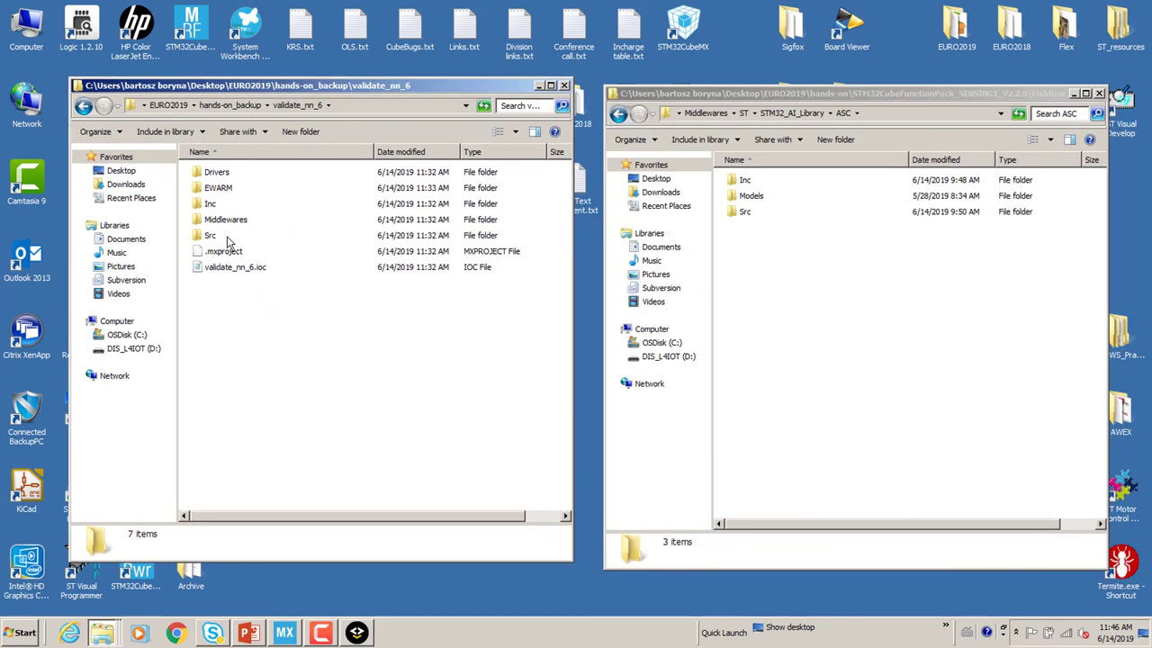
Open the validate_nn_6 project's Middlewares\ST\AI\AI folder and align the ASC folder window next to it
{"action": "left_click", "coordinate": [82, 106]}
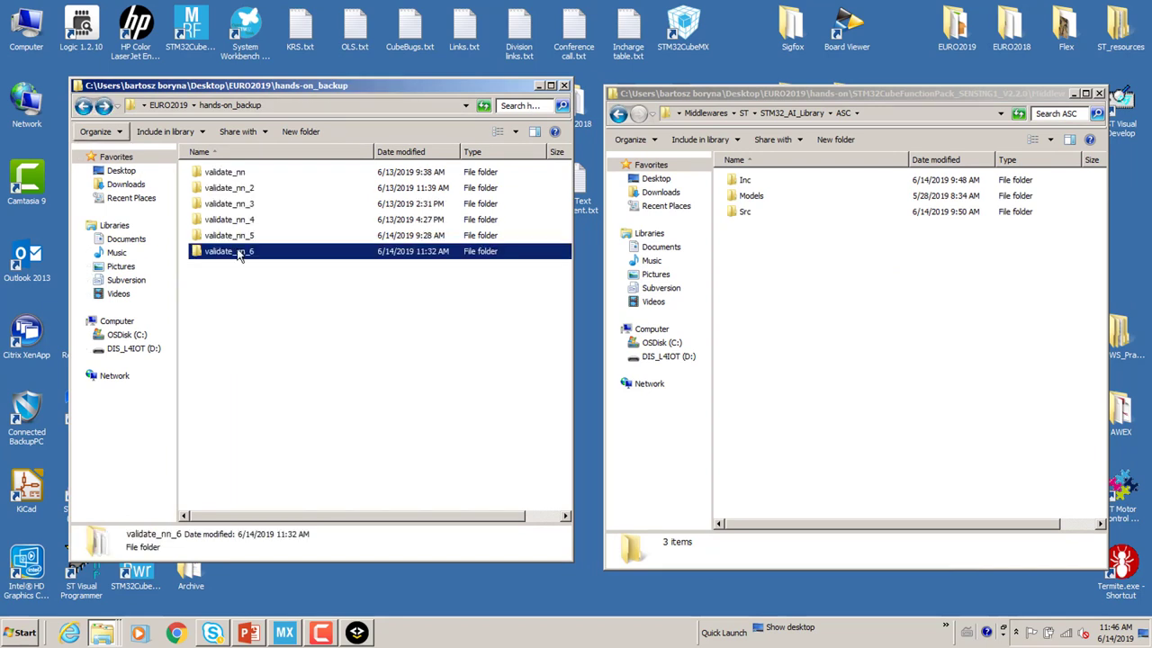
{"action": "double_click", "coordinate": [238, 258]}
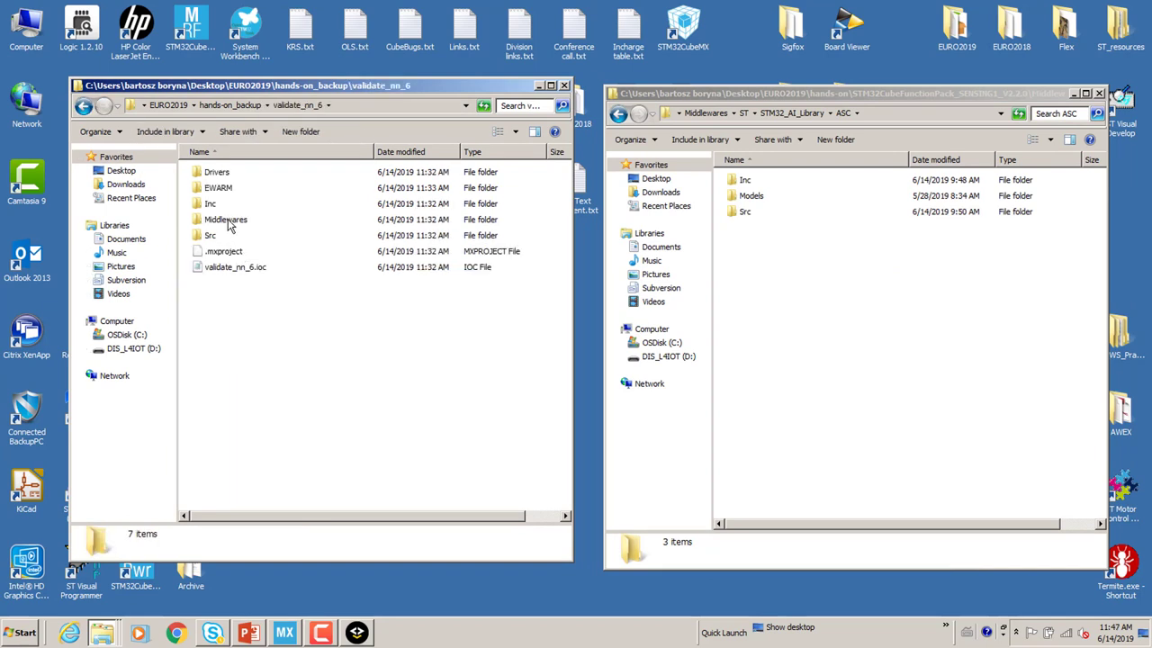
{"action": "double_click", "coordinate": [228, 220]}
{"action": "double_click", "coordinate": [206, 174]}
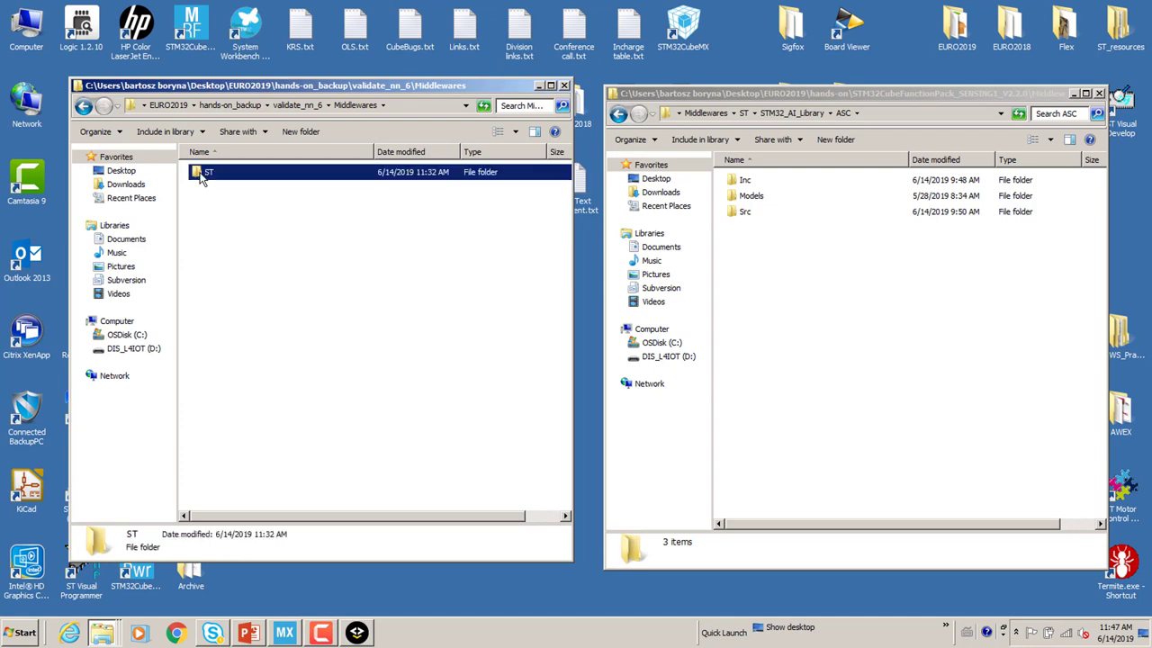
{"action": "double_click", "coordinate": [207, 173]}
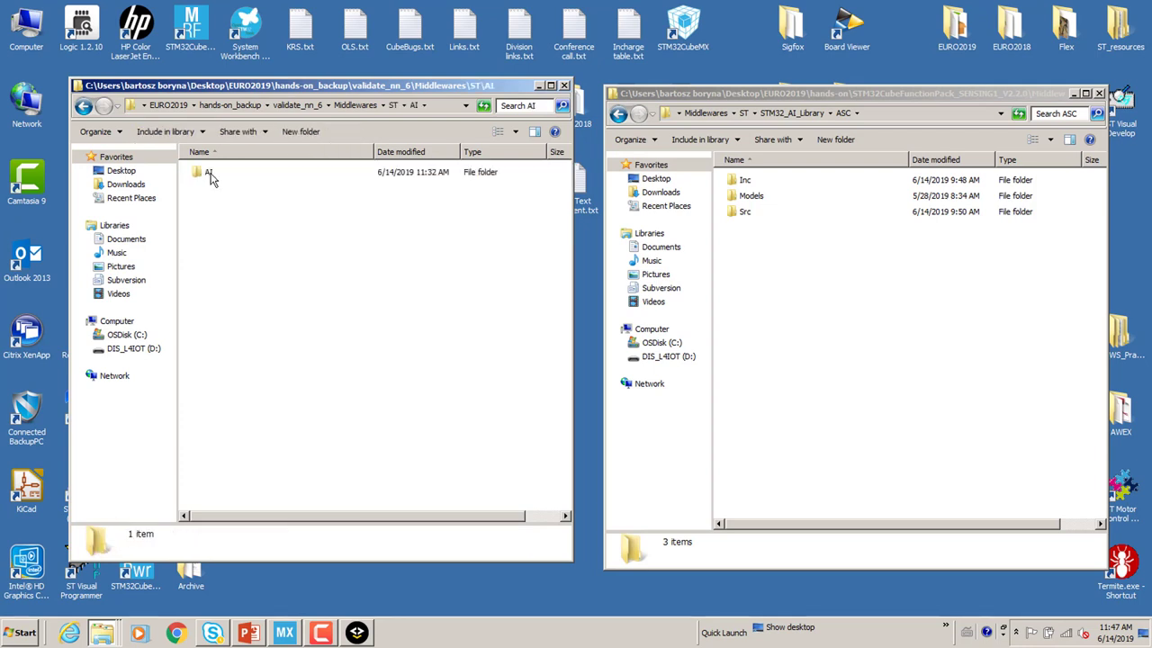
{"action": "double_click", "coordinate": [207, 174]}
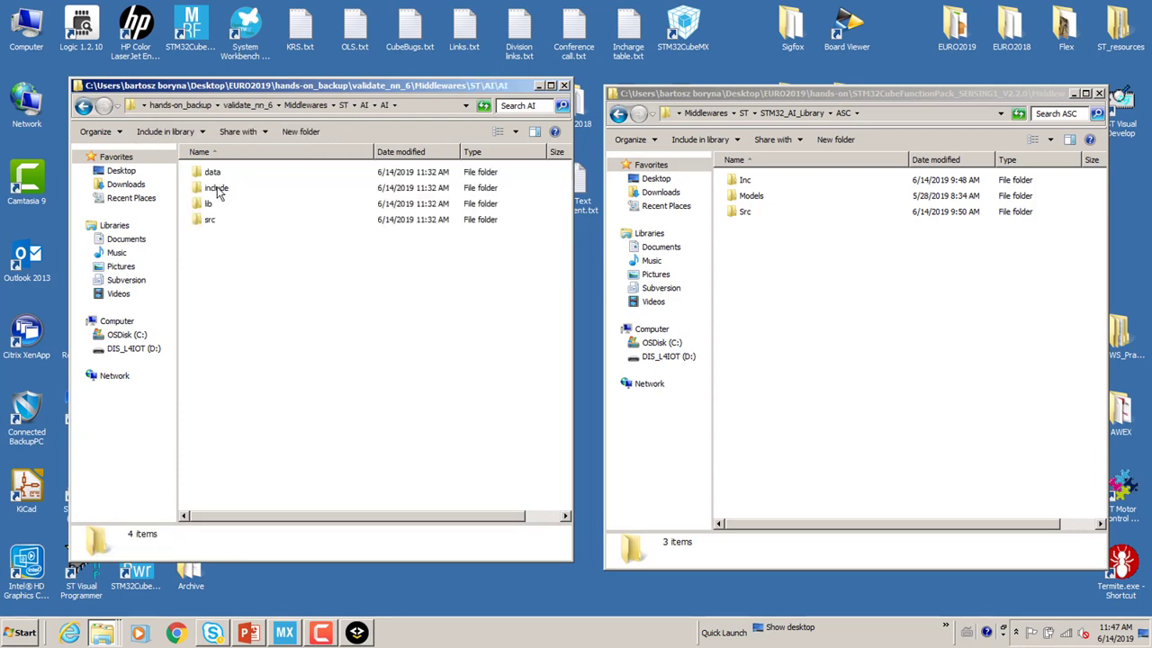
{"action": "left_click_drag", "start_coordinate": [765, 93], "coordinate": [754, 87]}
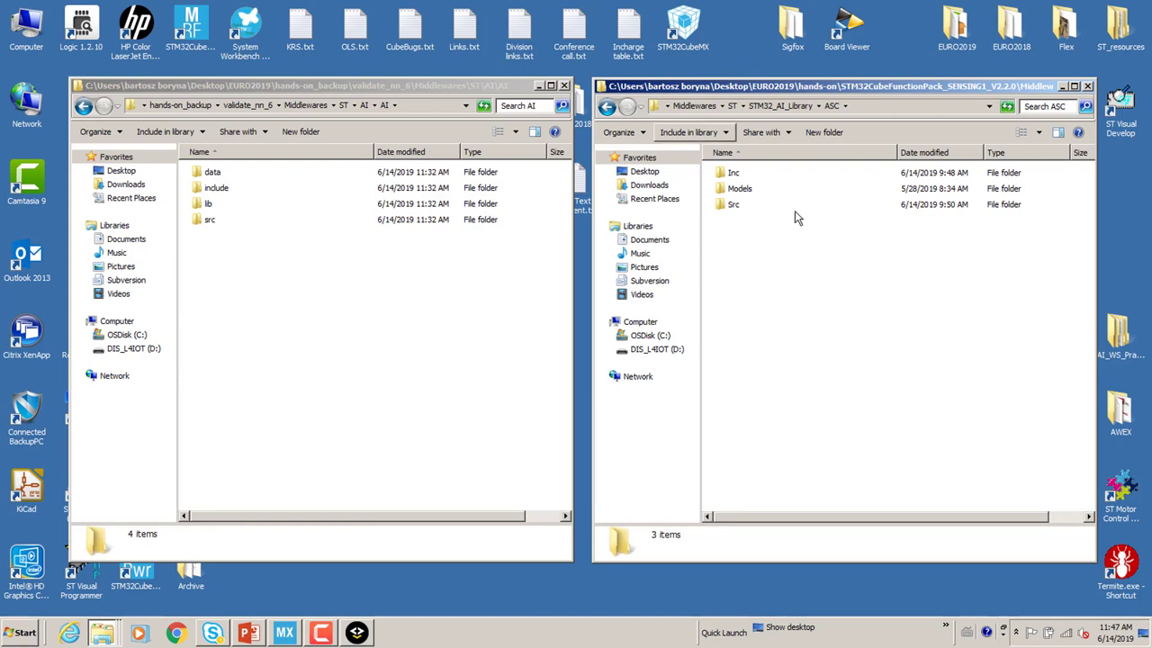
Delete network.h and network_data.h from the function pack's ASC\Inc folder
{"action": "double_click", "coordinate": [733, 176]}
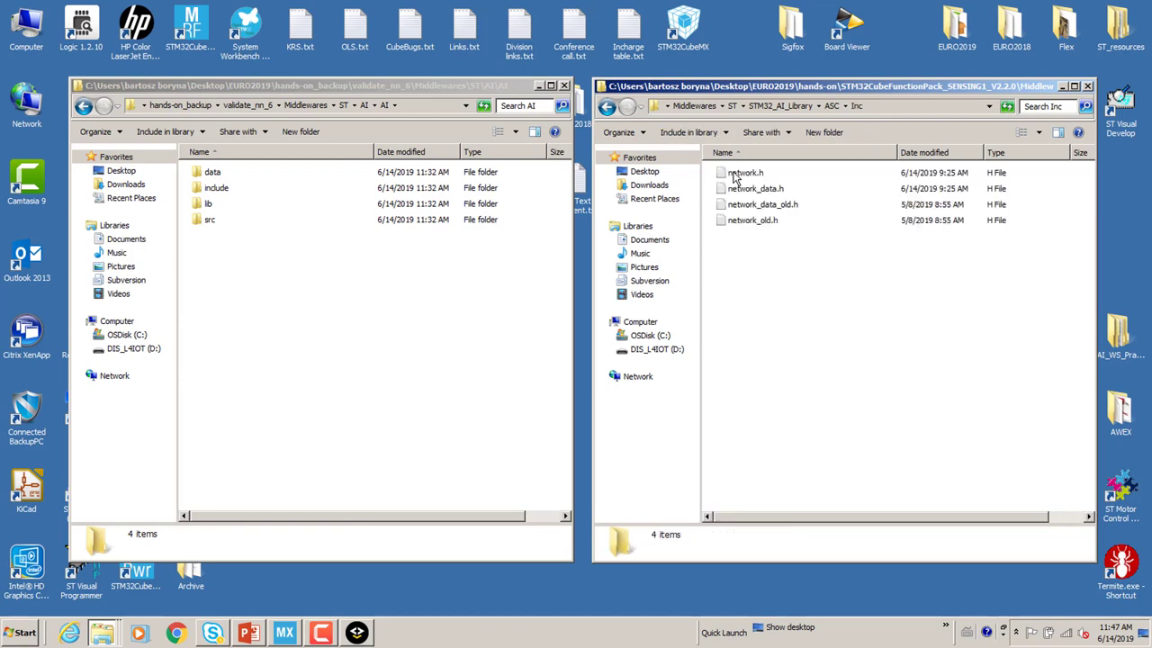
{"action": "left_click", "coordinate": [735, 177]}
{"action": "key", "text": "shift+Down"}
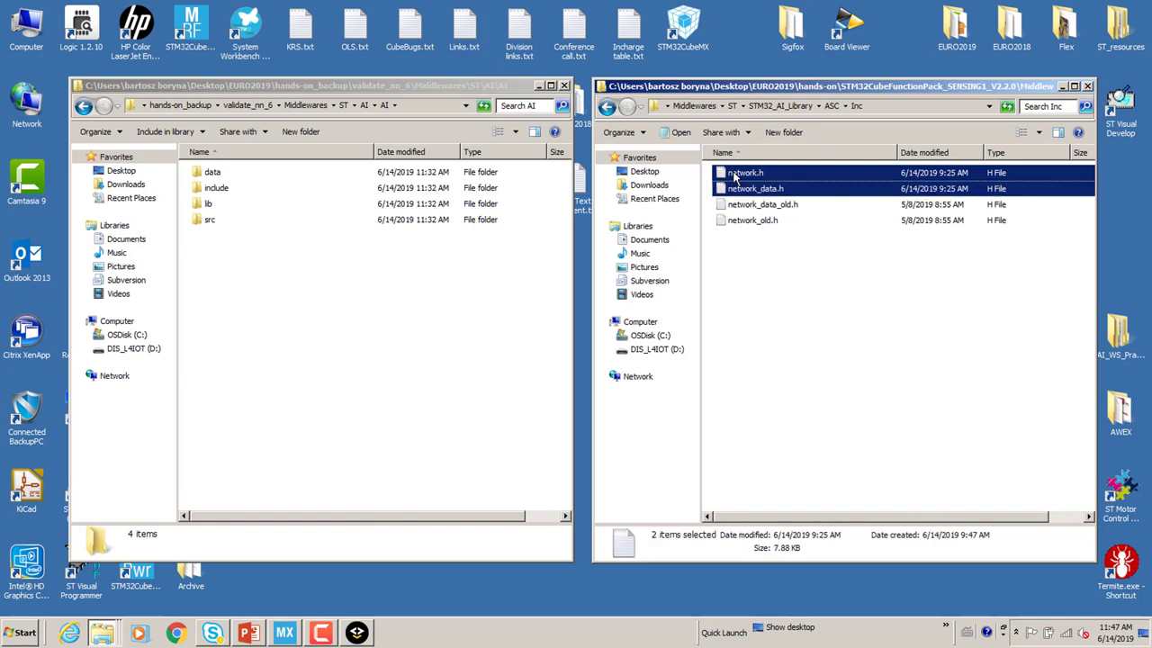
{"action": "key", "text": "Delete"}
{"action": "key", "text": "Return"}
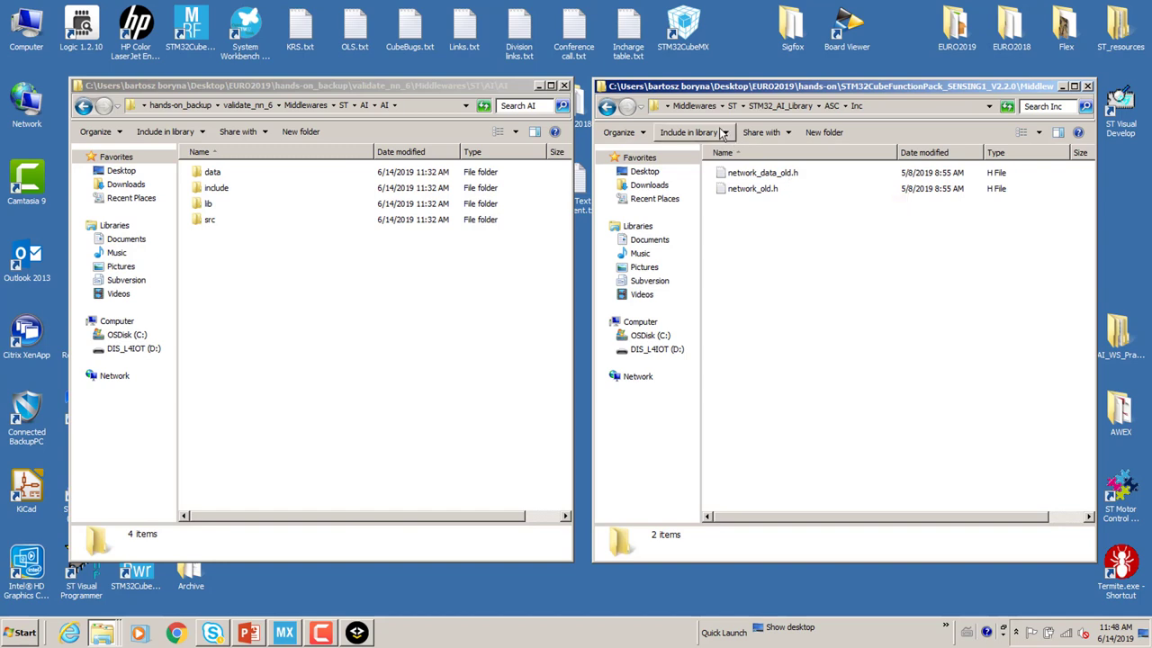
Copy network_data.h from the validate_nn_6 project's AI\data folder into the function pack's ASC\Inc folder
{"action": "left_click", "coordinate": [214, 175]}
{"action": "double_click", "coordinate": [216, 176]}
{"action": "left_click", "coordinate": [240, 189]}
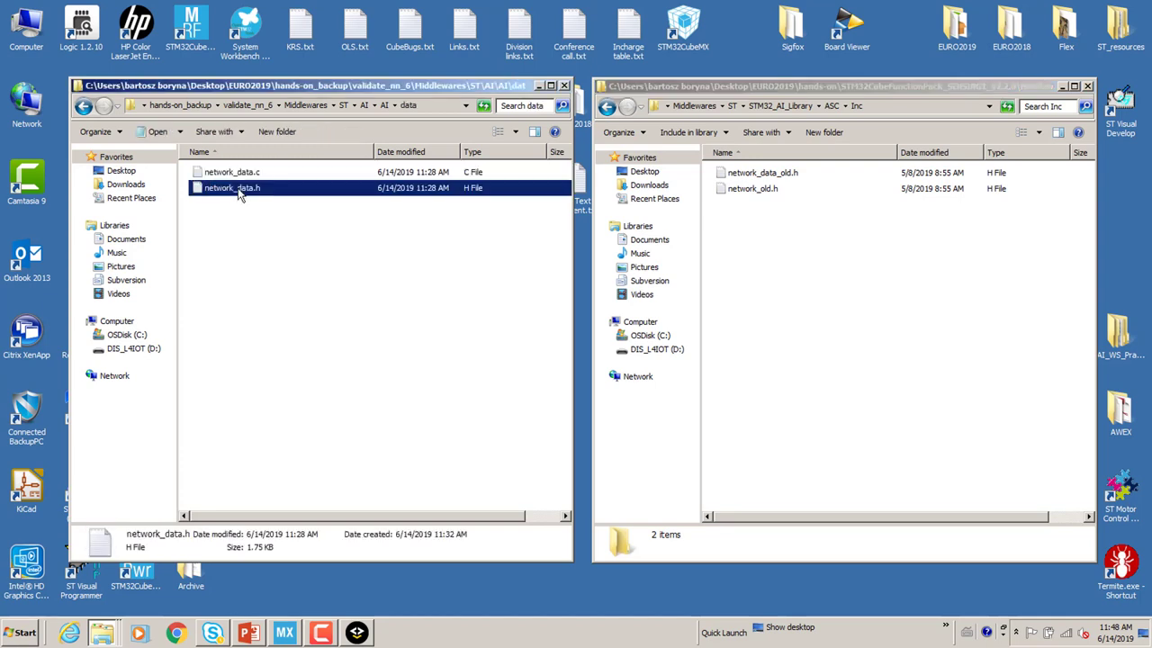
{"action": "right_click", "coordinate": [239, 195]}
{"action": "left_click", "coordinate": [288, 386]}
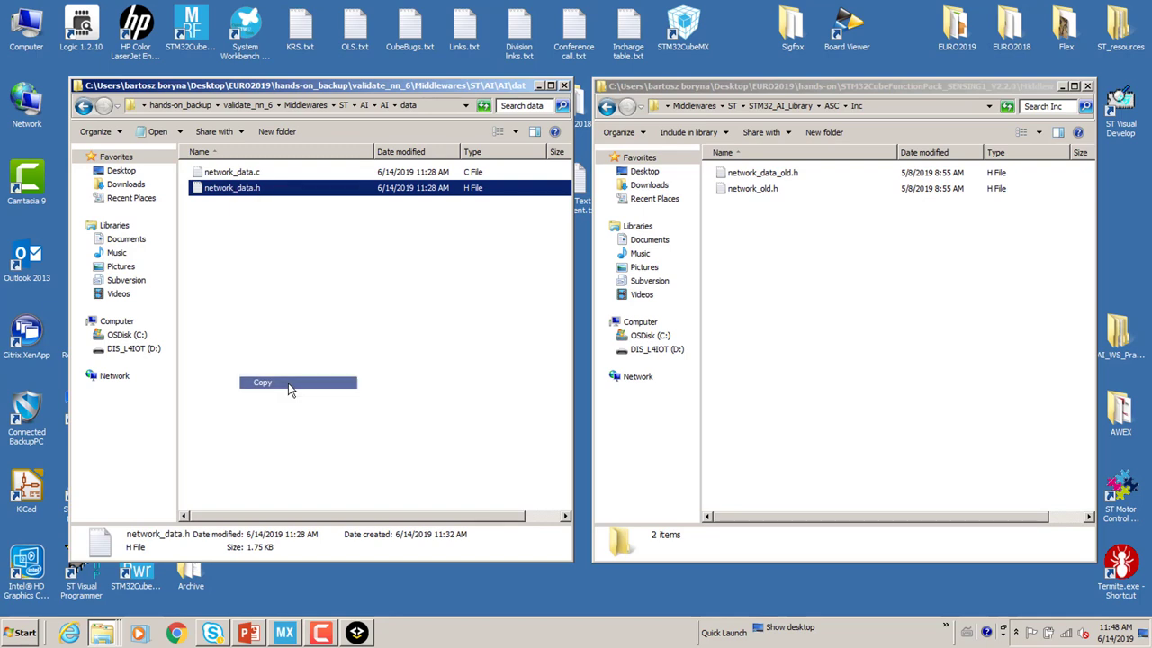
{"action": "right_click", "coordinate": [739, 255]}
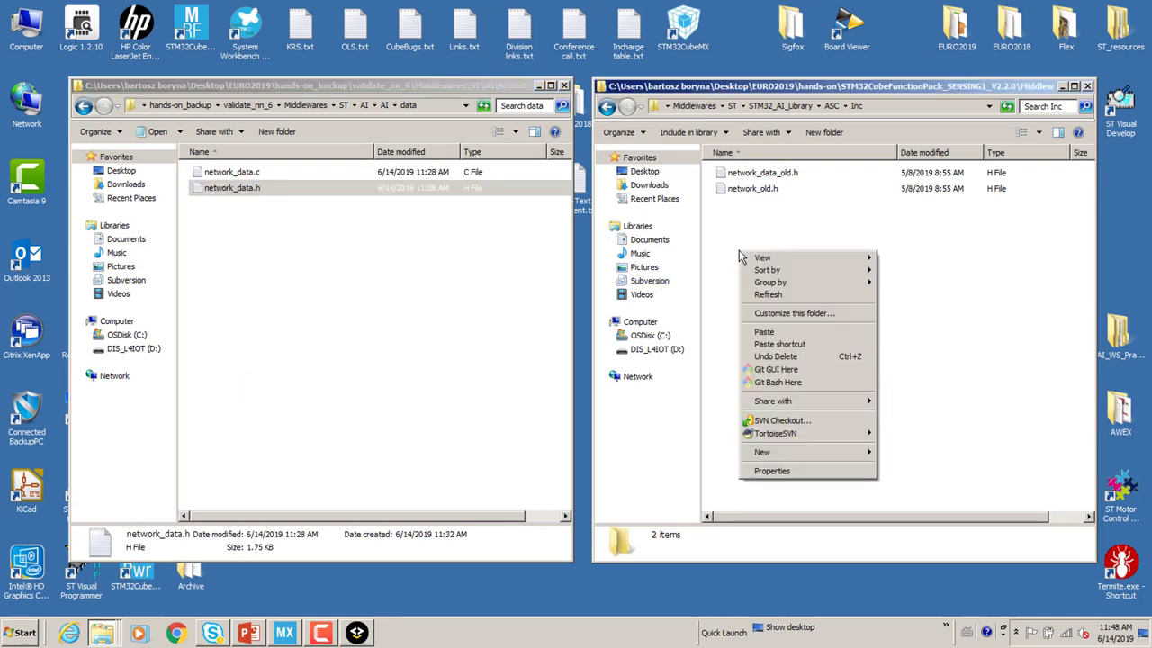
{"action": "left_click", "coordinate": [777, 331]}
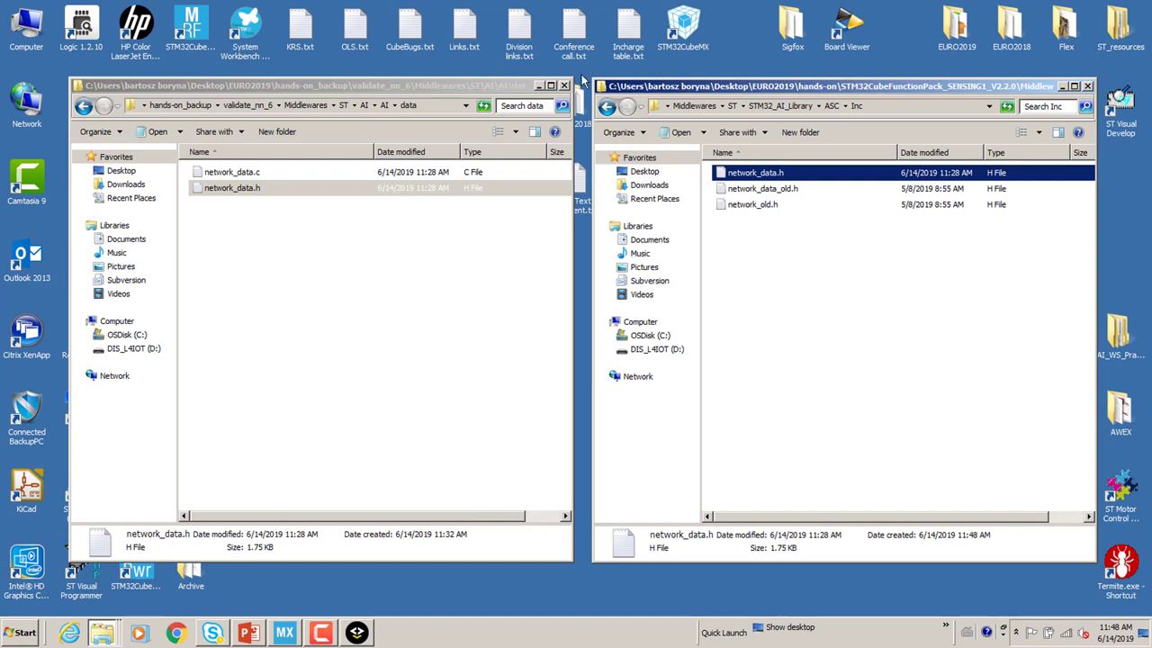
Copy network.h from the validate_nn_6 project's AI\include folder into the function pack's ASC\Inc folder
{"action": "left_click", "coordinate": [83, 107]}
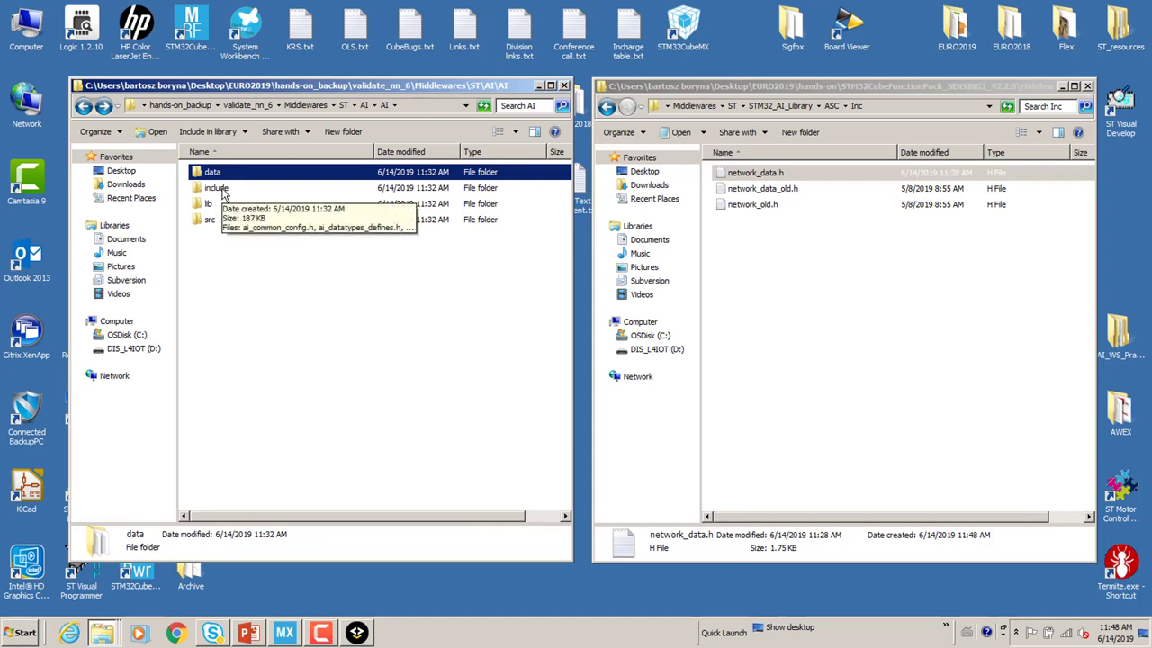
{"action": "double_click", "coordinate": [217, 188]}
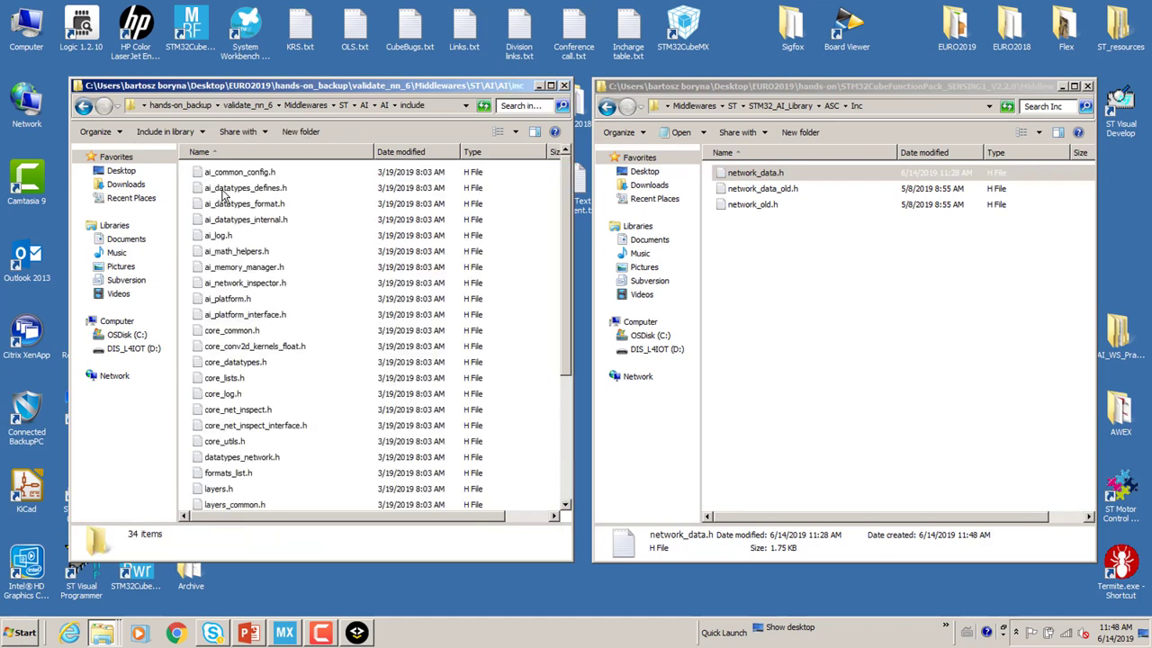
{"action": "left_click_drag", "start_coordinate": [565, 333], "coordinate": [571, 464]}
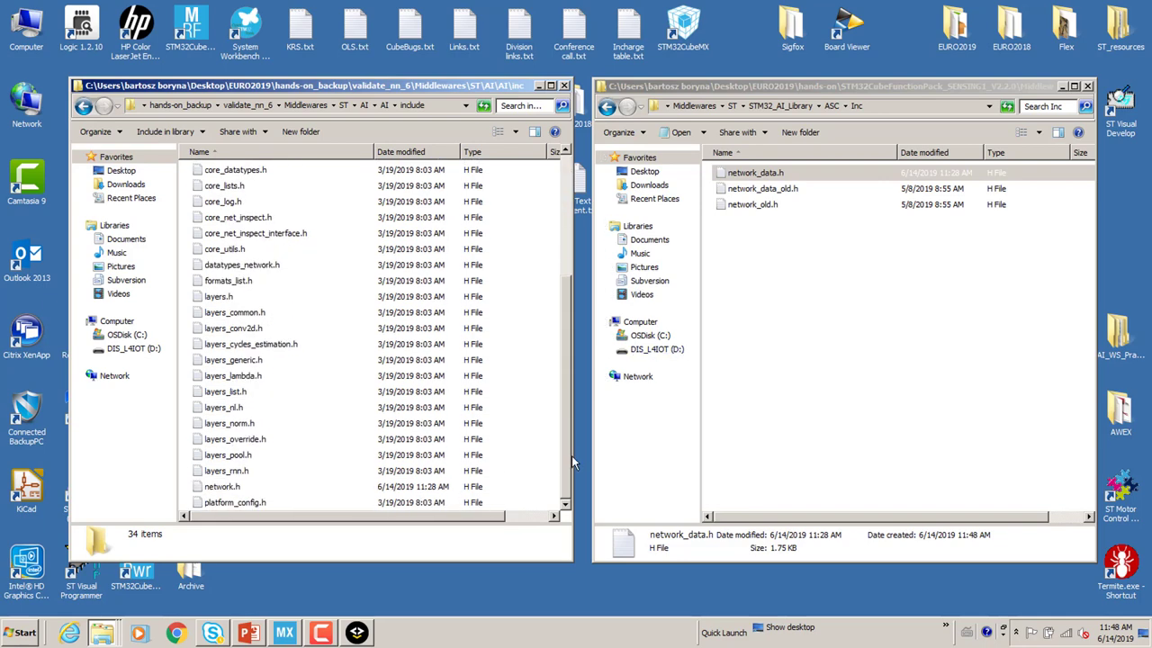
{"action": "right_click", "coordinate": [226, 487]}
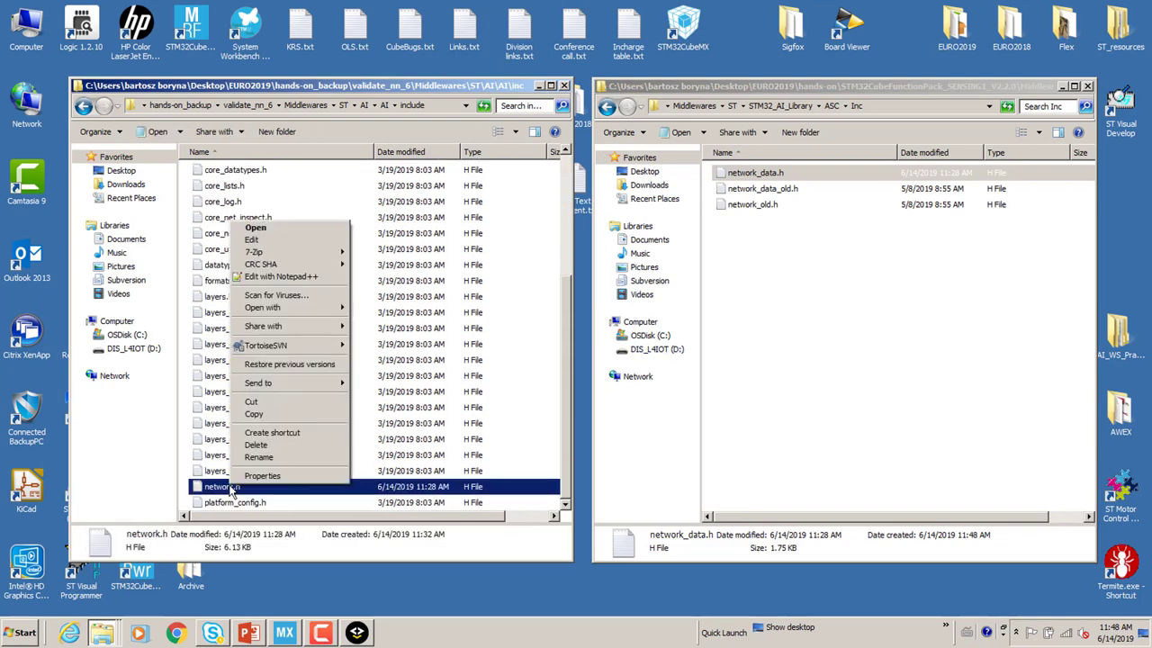
{"action": "left_click", "coordinate": [311, 414]}
{"action": "right_click", "coordinate": [807, 266]}
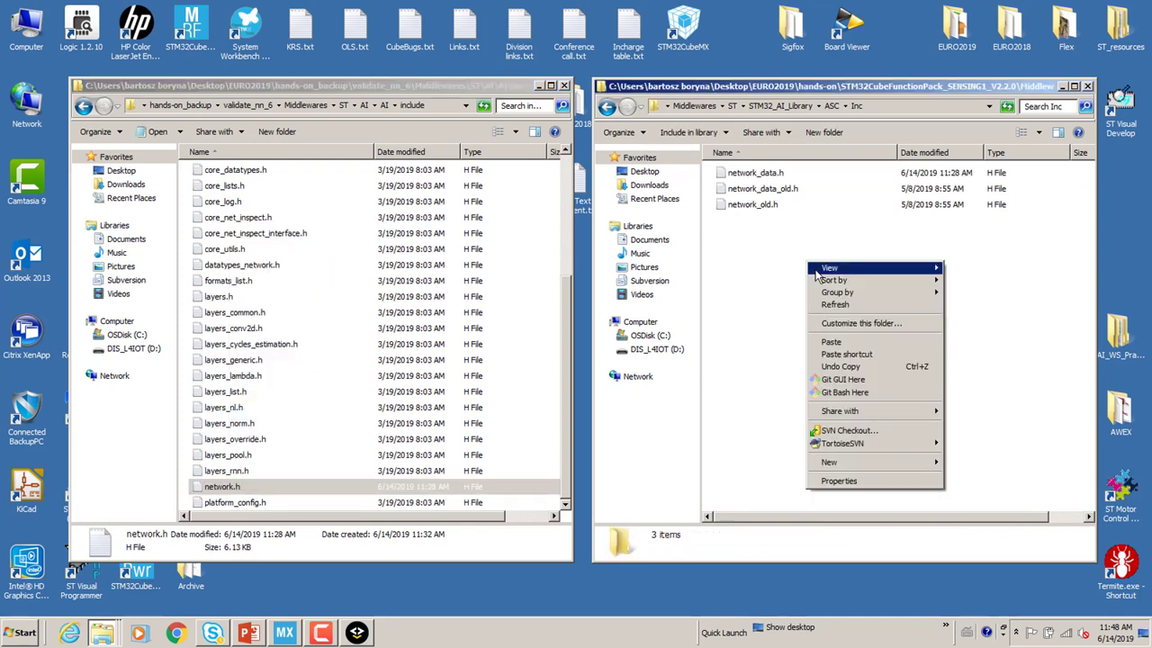
{"action": "left_click", "coordinate": [831, 342]}
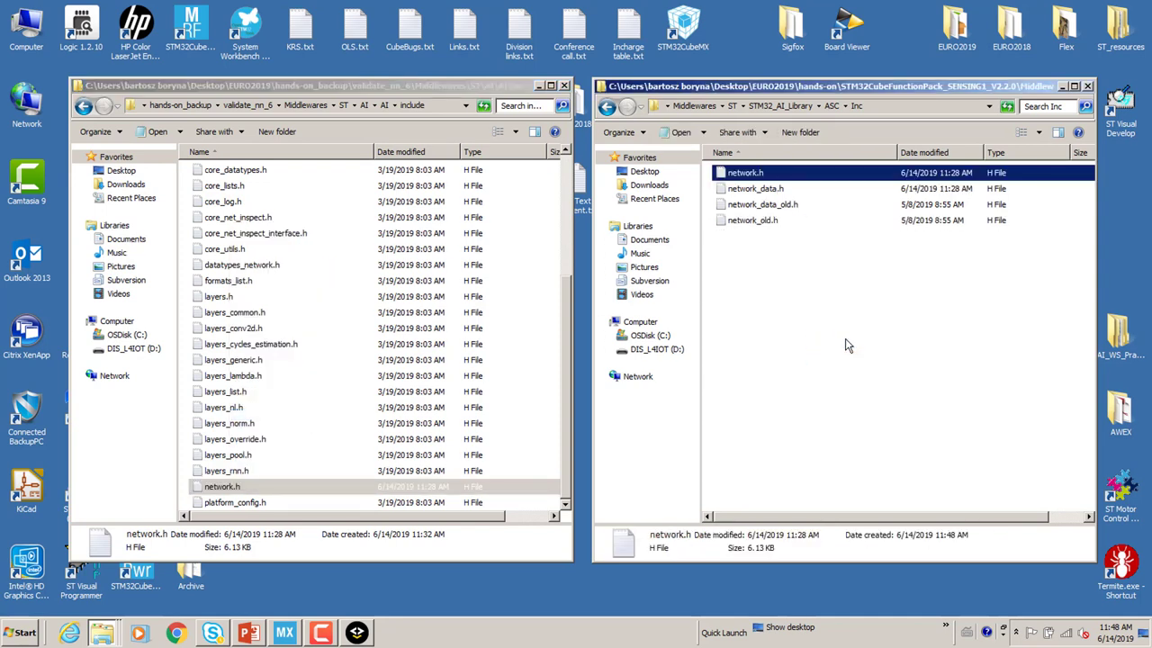
Delete network.c and network_data.c from the function pack's ASC\Src folder, keeping the two _old files
{"action": "left_click", "coordinate": [608, 107]}
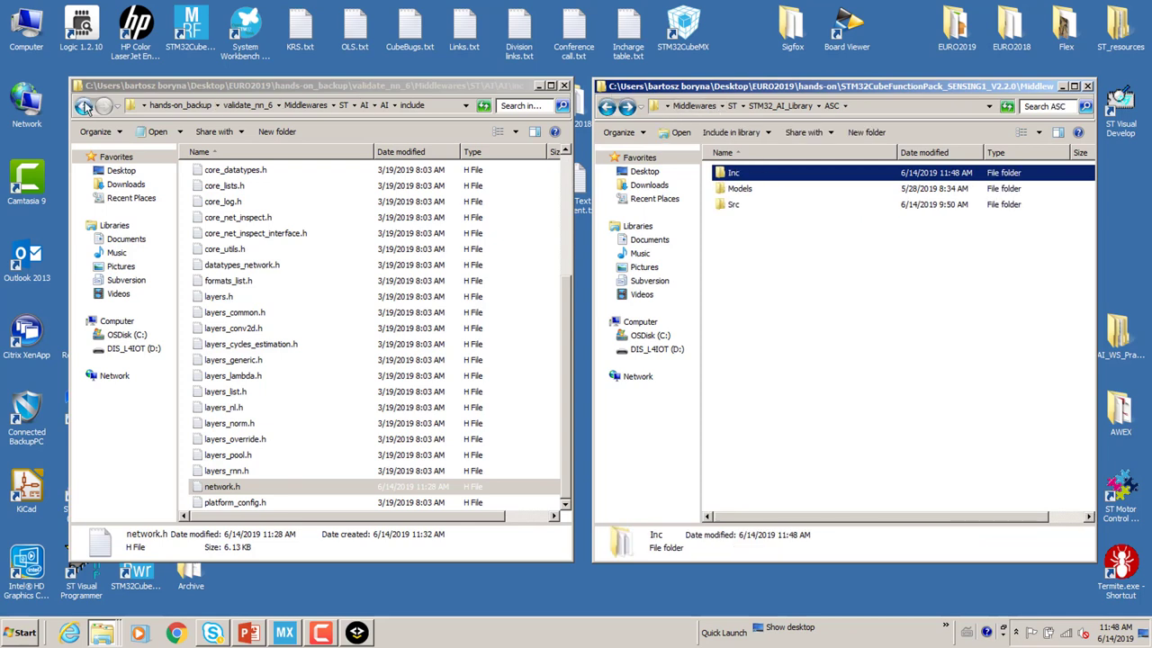
{"action": "left_click", "coordinate": [83, 106]}
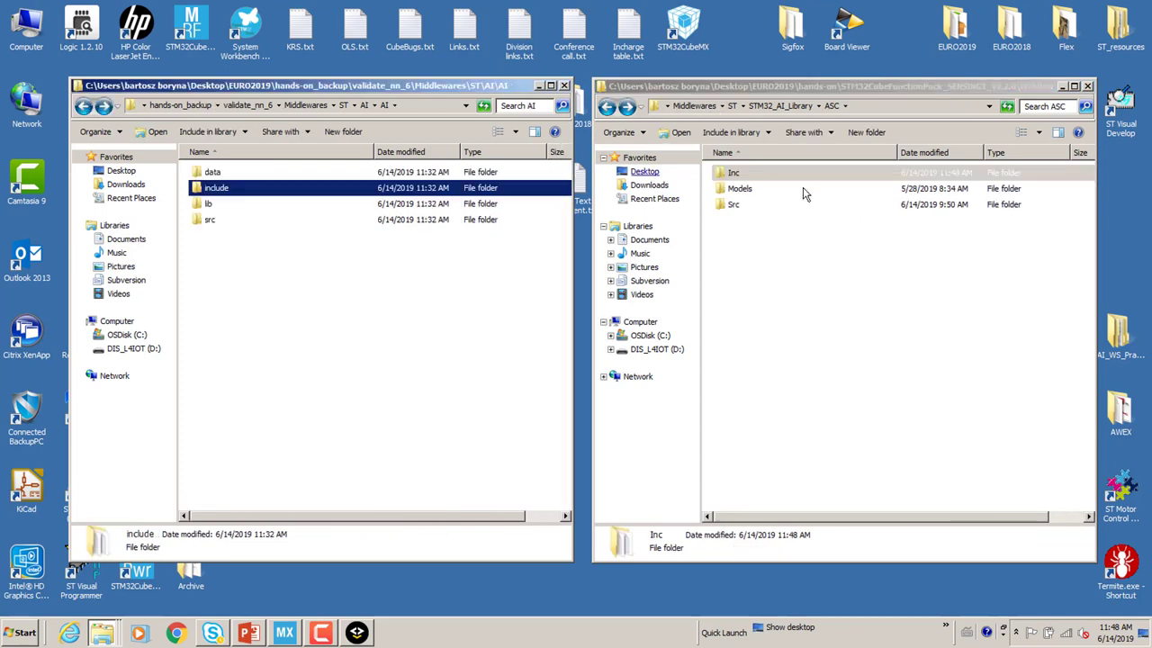
{"action": "double_click", "coordinate": [733, 206]}
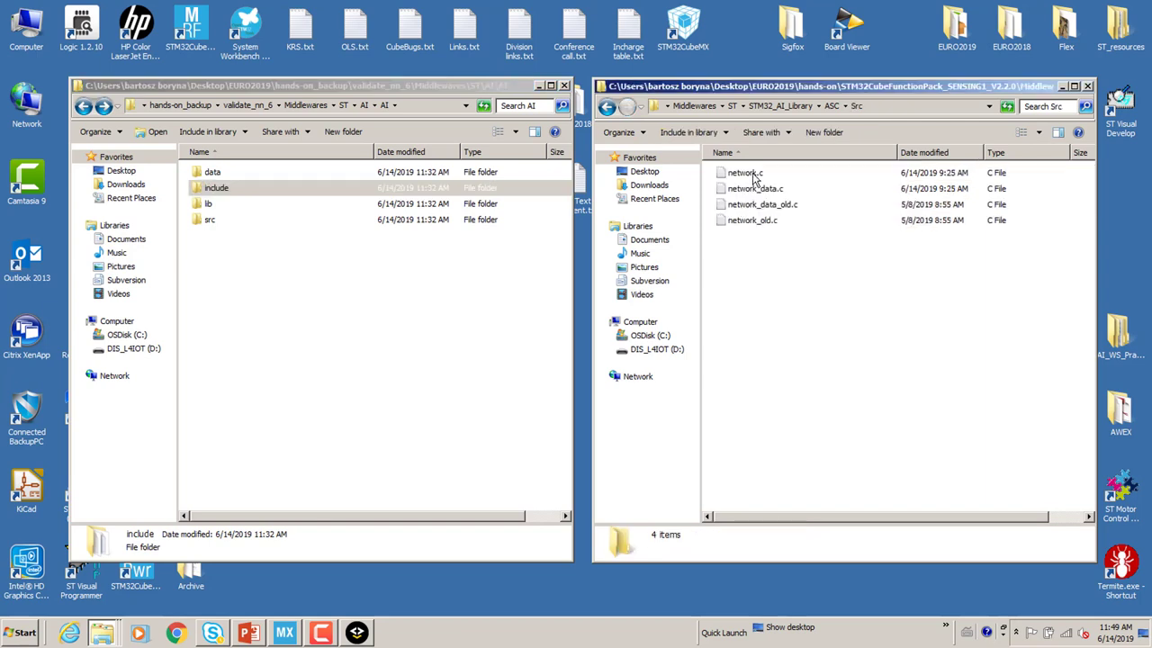
{"action": "left_click", "coordinate": [755, 178]}
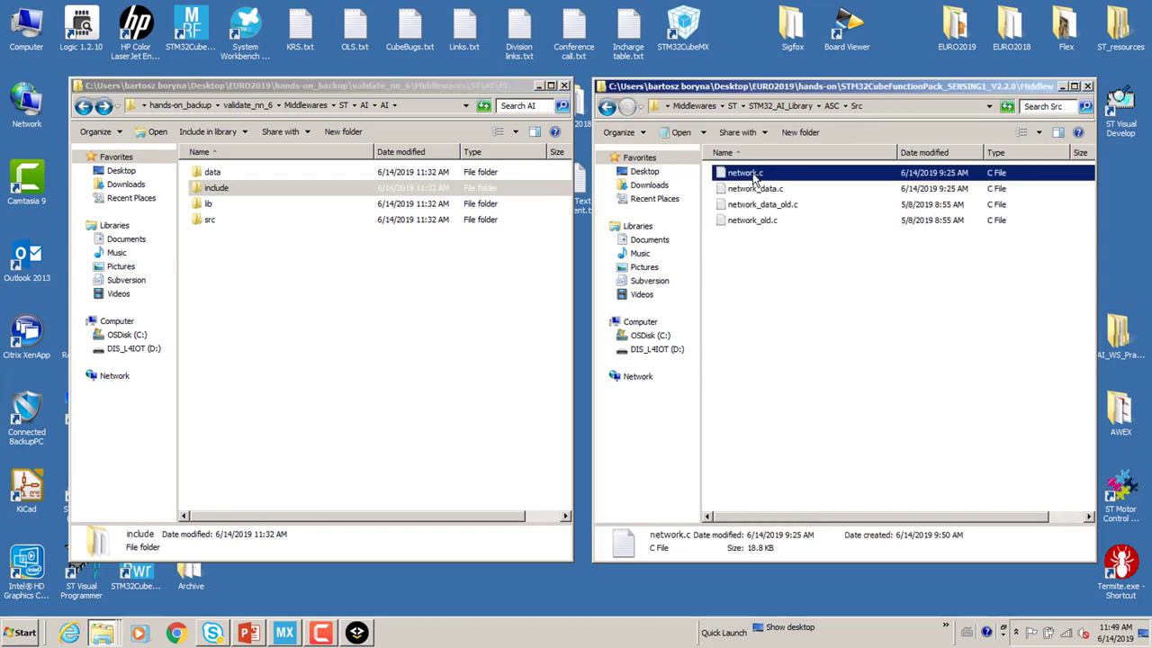
{"action": "key", "text": "shift+Down"}
{"action": "key", "text": "Delete"}
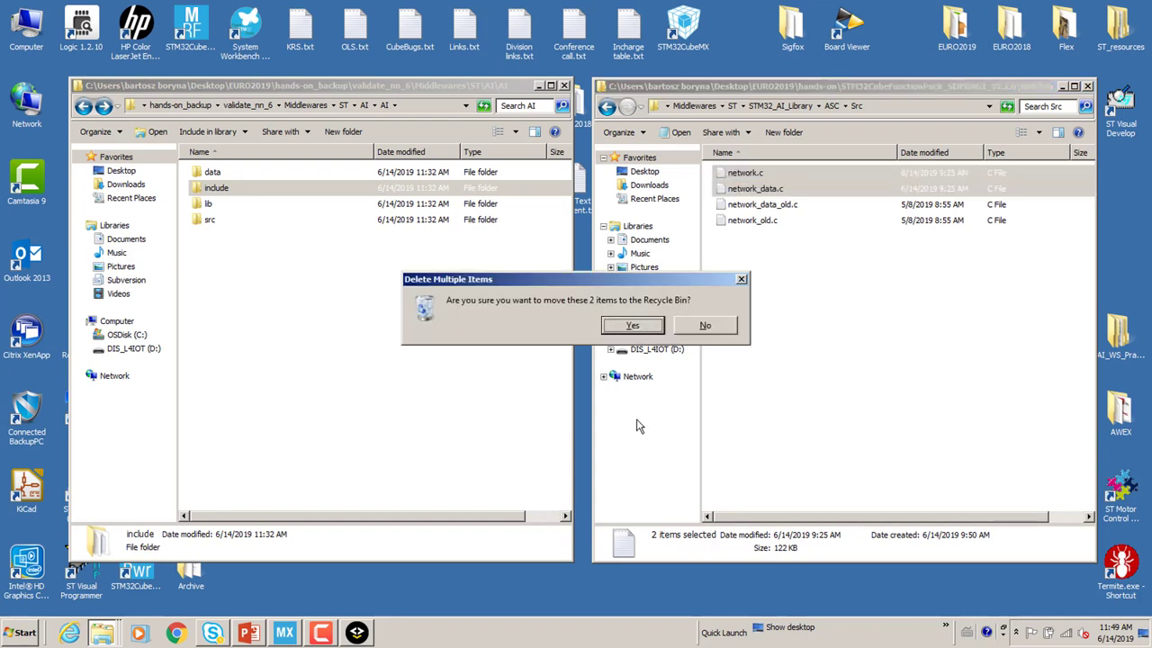
{"action": "key", "text": "Return"}
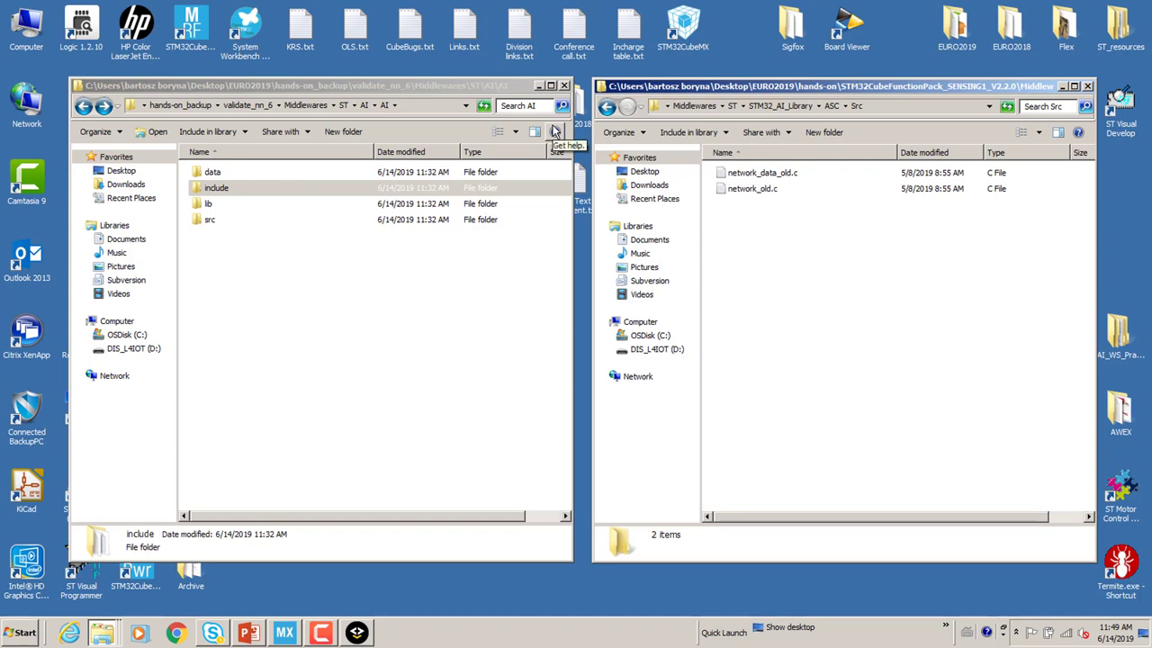
Copy network_data.c from the validate_nn_6 project's AI\data folder into the function pack's ASC\Src folder
{"action": "left_click", "coordinate": [275, 192]}
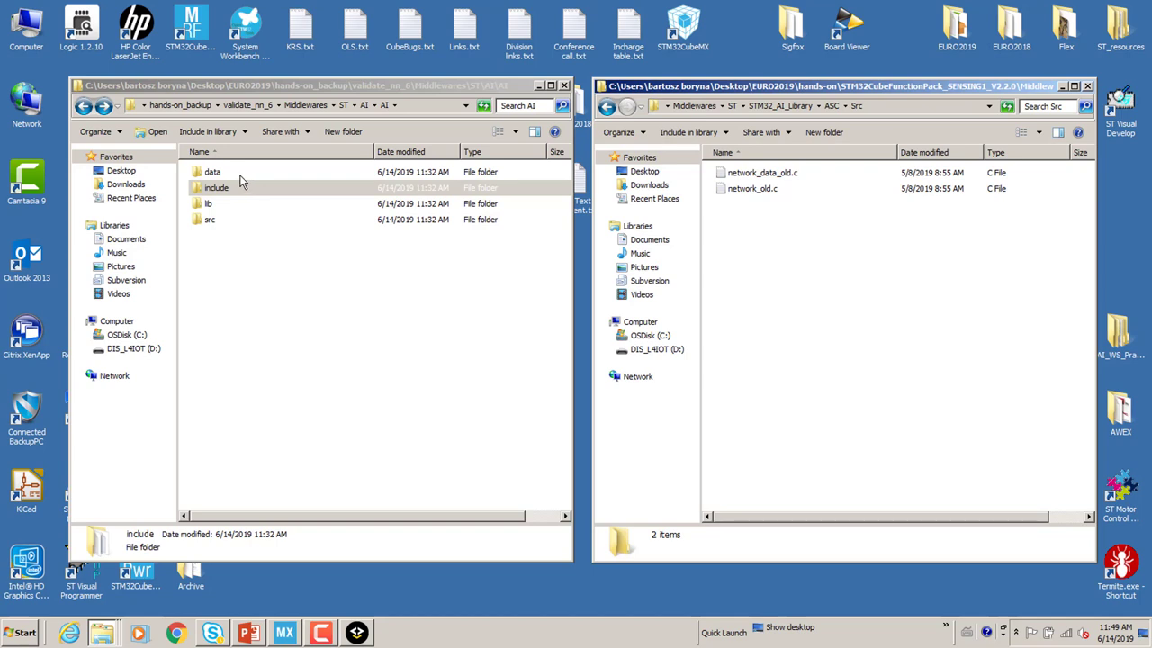
{"action": "double_click", "coordinate": [220, 174]}
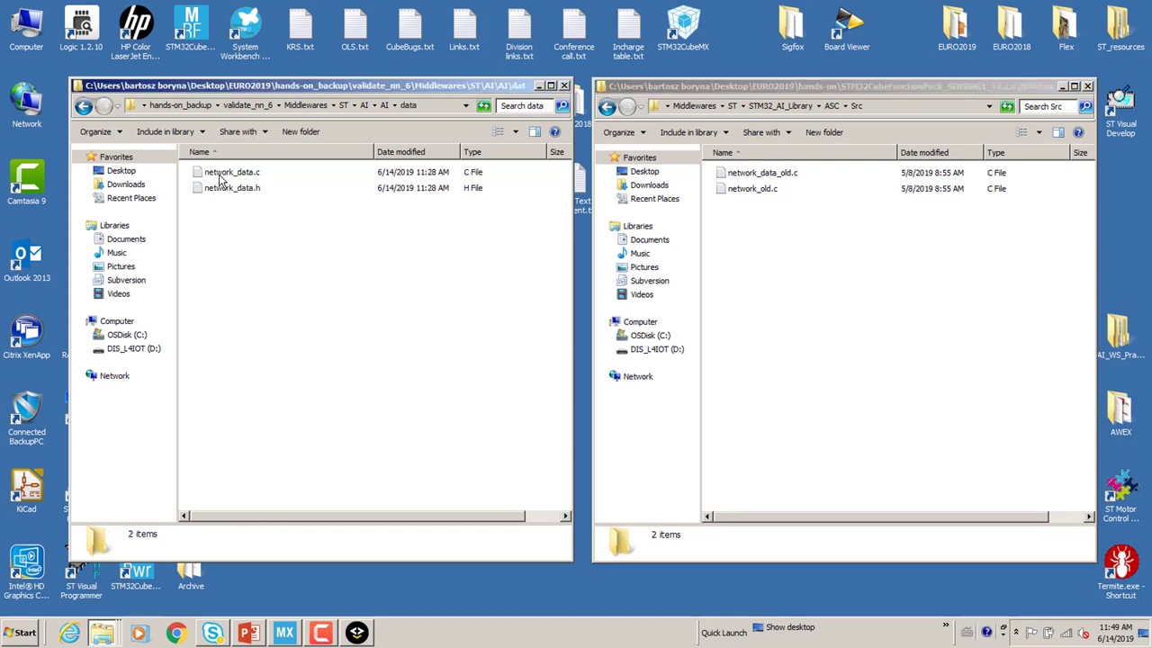
{"action": "left_click", "coordinate": [82, 106]}
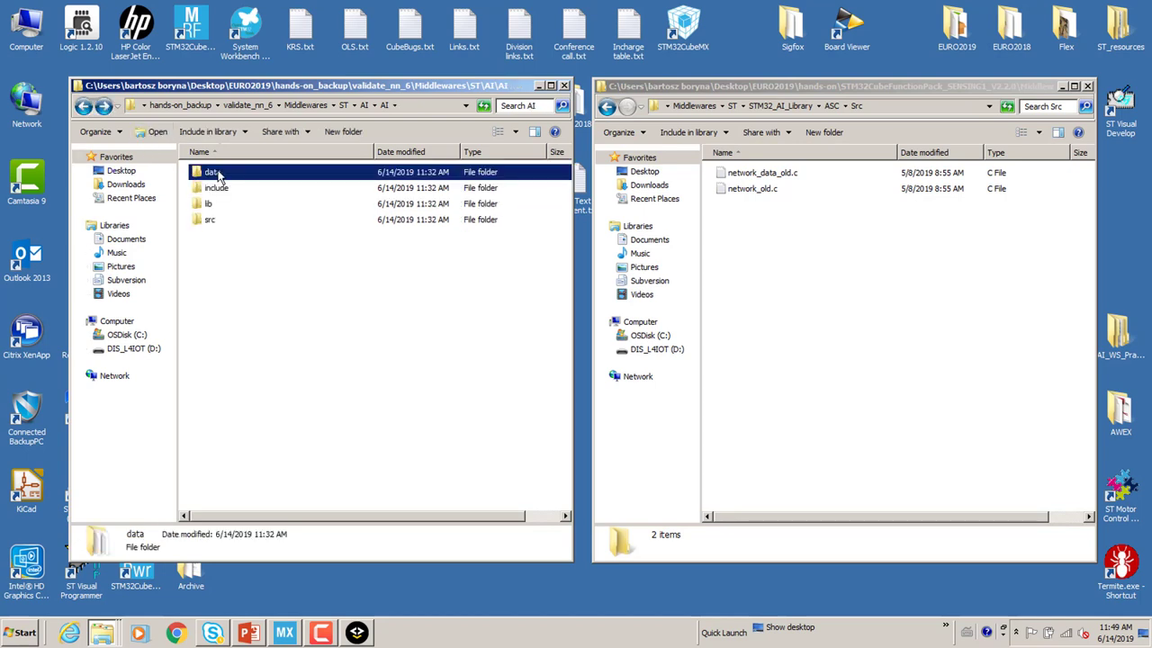
{"action": "double_click", "coordinate": [219, 175]}
{"action": "right_click", "coordinate": [224, 176]}
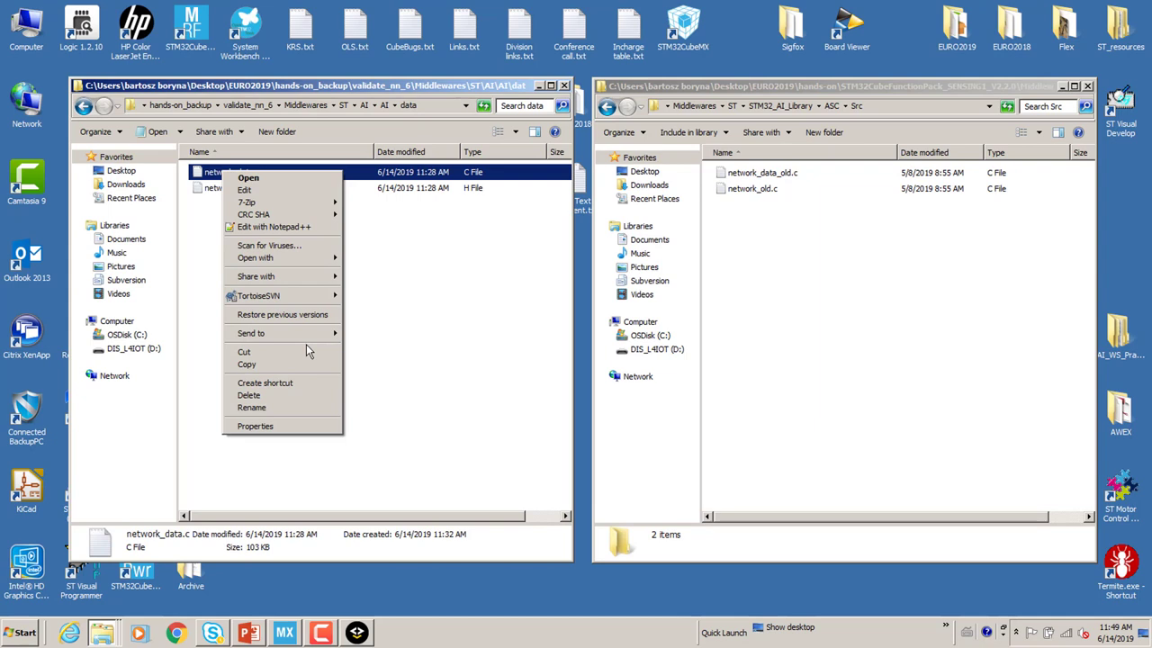
{"action": "left_click", "coordinate": [301, 365]}
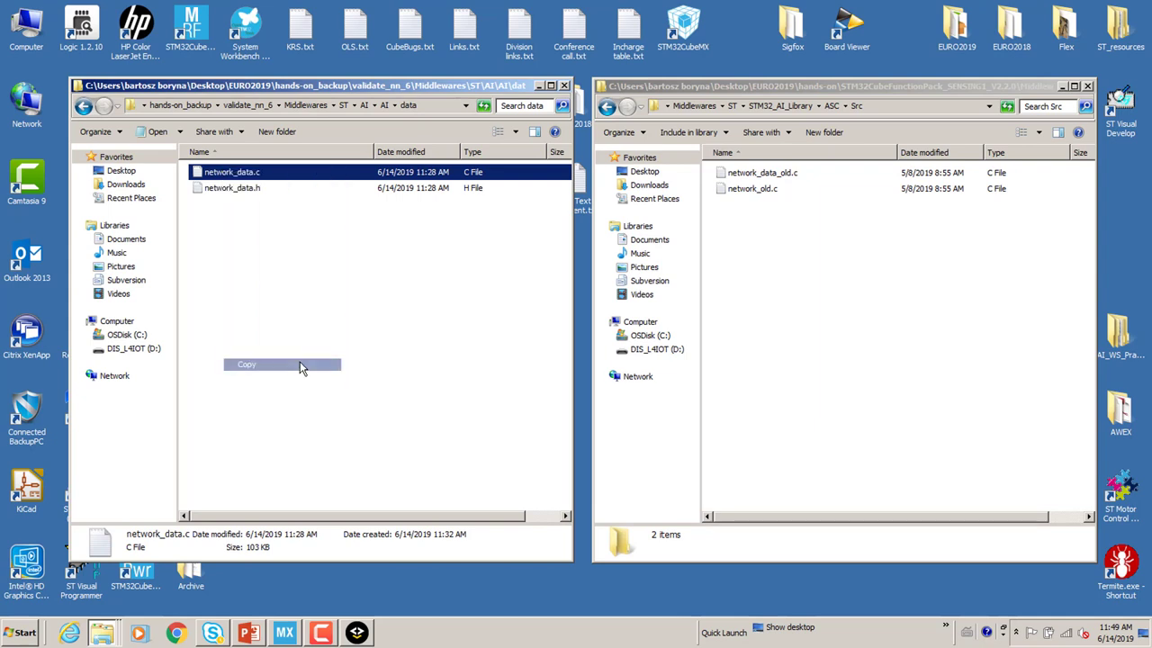
{"action": "right_click", "coordinate": [764, 269]}
{"action": "left_click", "coordinate": [803, 347]}
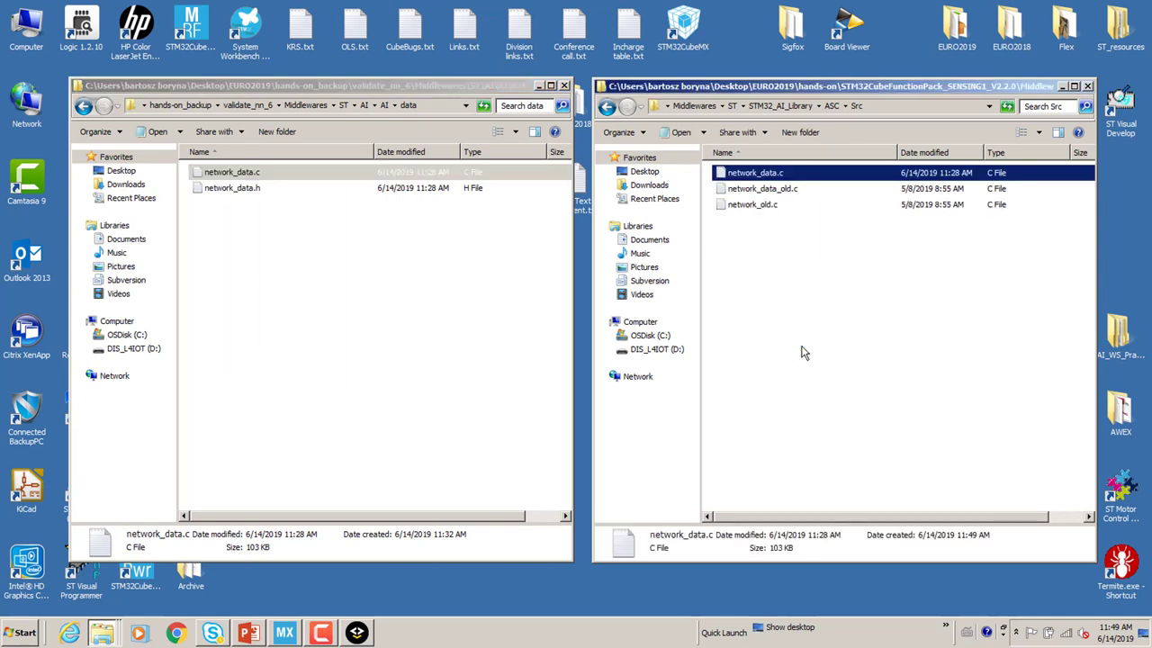
Copy network.c from the validate_nn_6 project's AI\src folder into the function pack's ASC\Src folder
{"action": "left_click", "coordinate": [83, 106]}
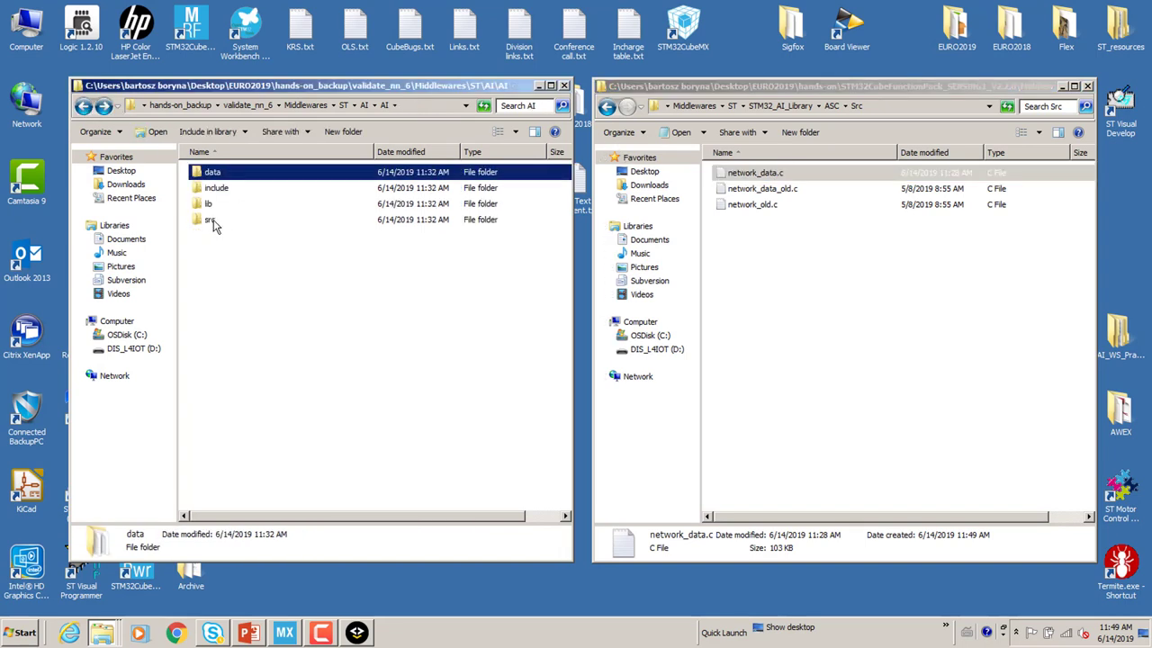
{"action": "double_click", "coordinate": [210, 220]}
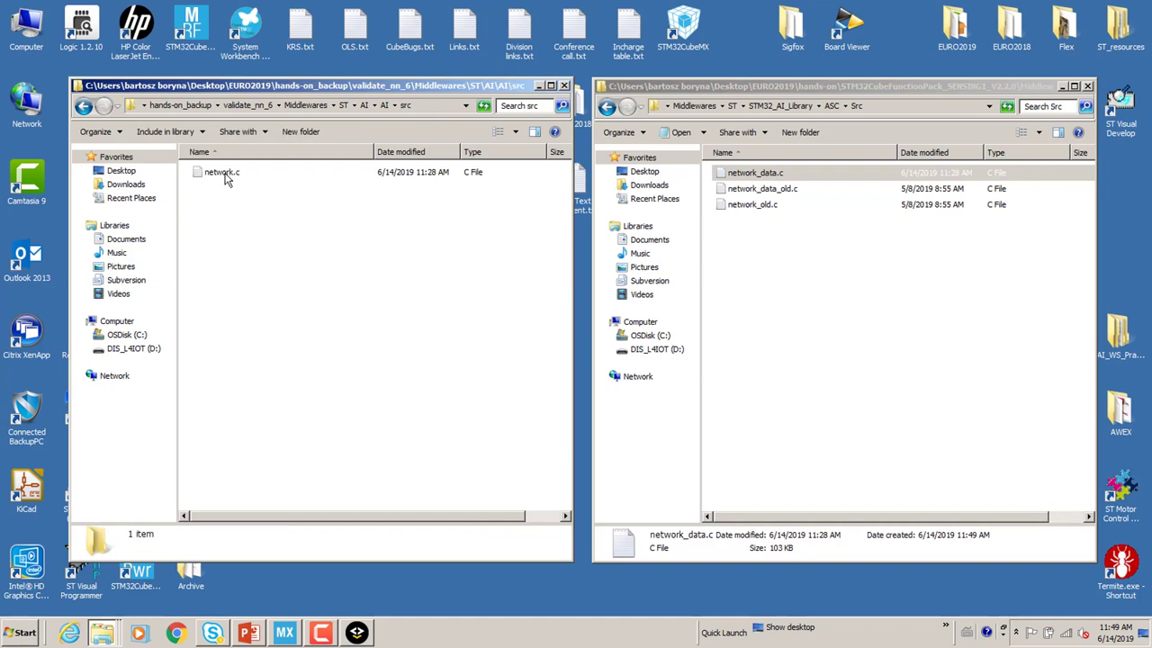
{"action": "right_click", "coordinate": [225, 176]}
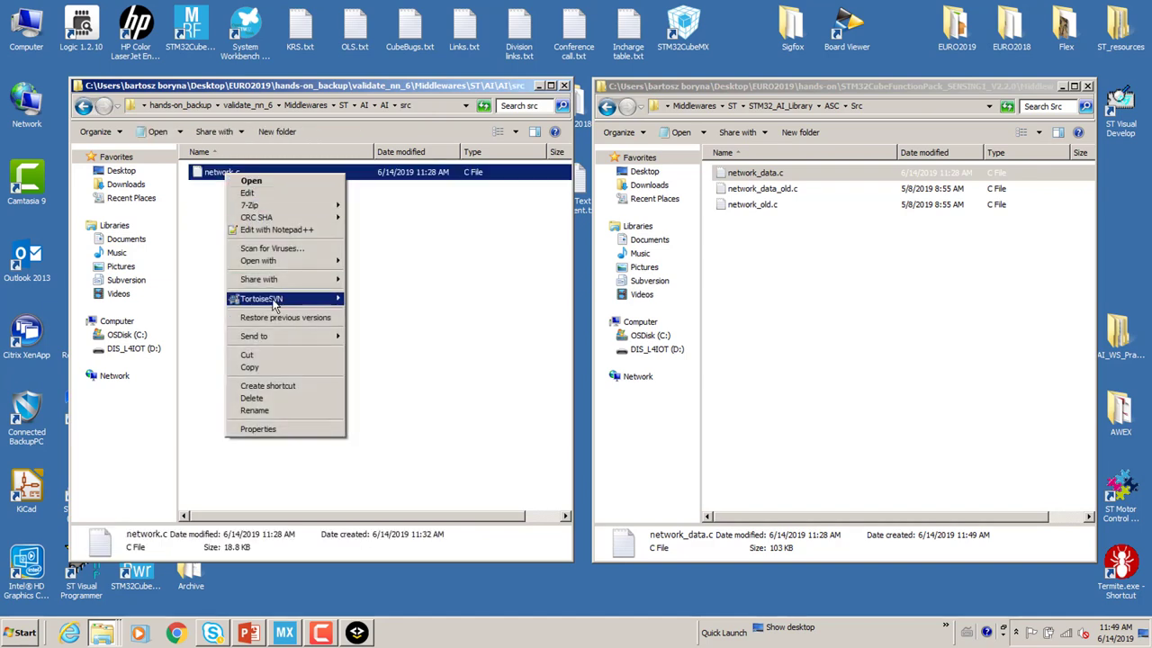
{"action": "left_click", "coordinate": [250, 368]}
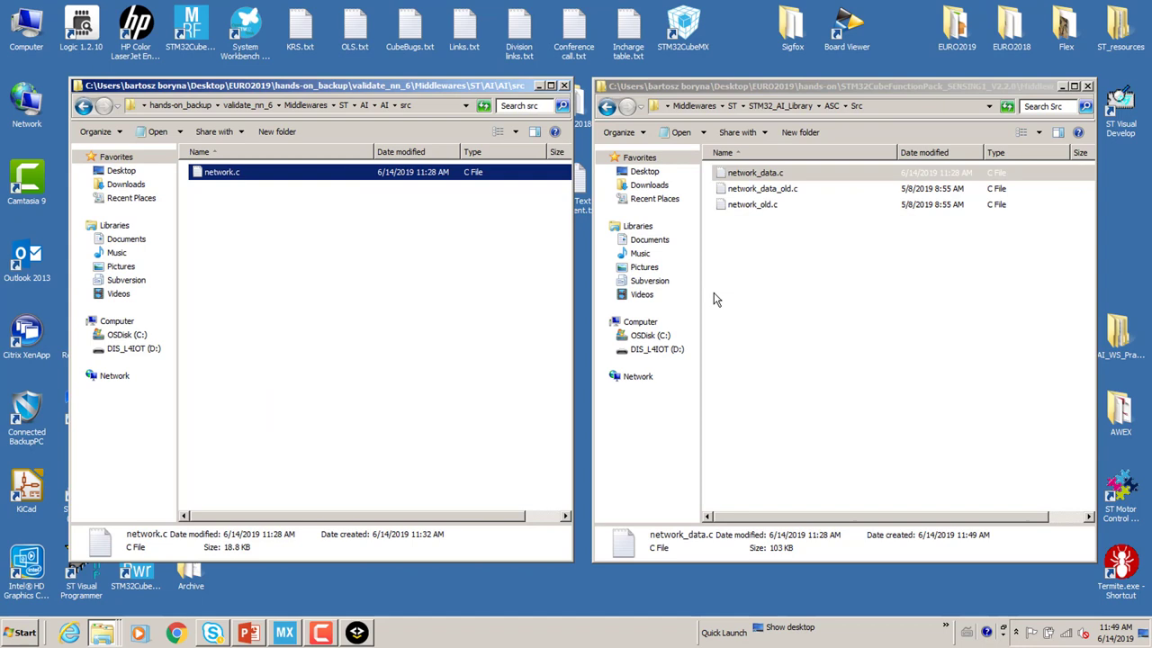
{"action": "right_click", "coordinate": [777, 263]}
{"action": "left_click", "coordinate": [802, 345]}
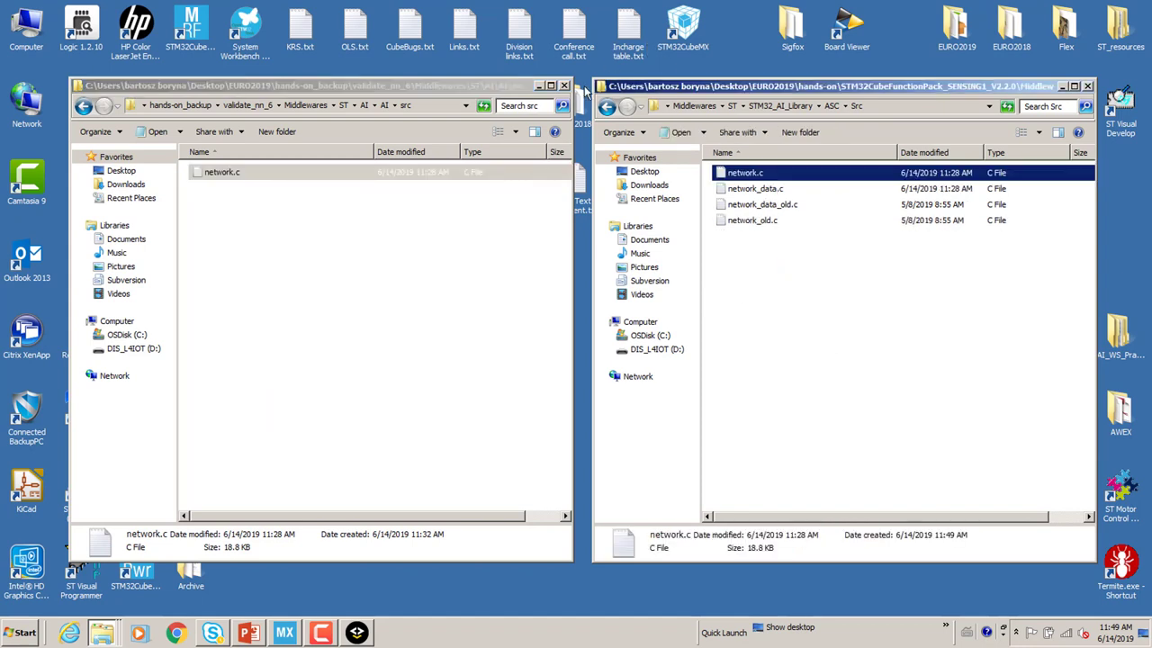
Minimize the validate_nn_6 folder window and return the other window to the STM32CubeFunctionPack_SENSING1_V2.2.0 root folder
{"action": "left_click", "coordinate": [541, 84]}
{"action": "left_click", "coordinate": [541, 85]}
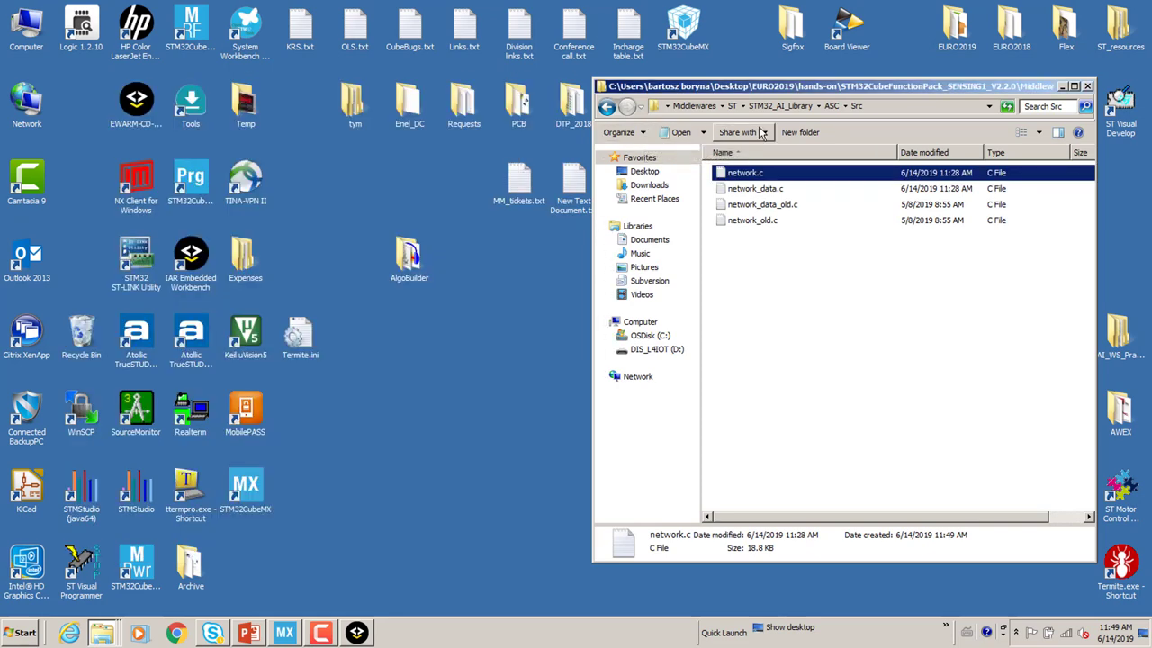
{"action": "left_click", "coordinate": [608, 108]}
{"action": "left_click", "coordinate": [609, 108]}
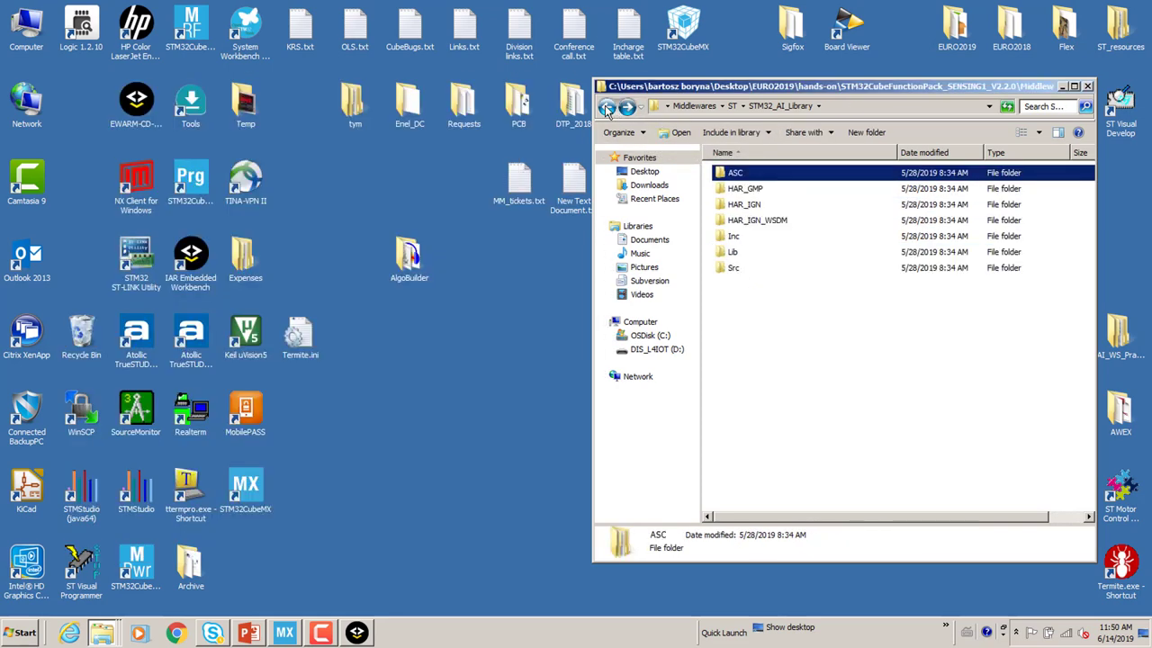
{"action": "left_click", "coordinate": [608, 108]}
{"action": "left_click", "coordinate": [609, 108]}
{"action": "left_click", "coordinate": [608, 108]}
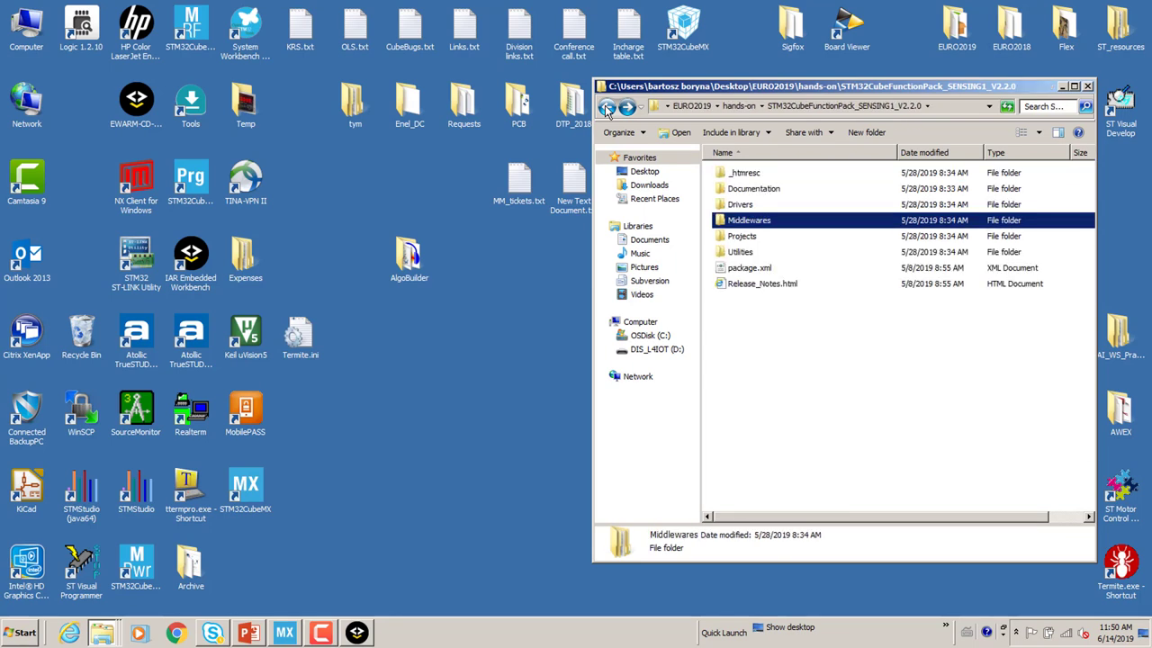
Open the SENSING1.eww workspace from Projects\B-L475E-IOT01A\Applications\SENSING1\EWARM in IAR Embedded Workbench
{"action": "double_click", "coordinate": [752, 237]}
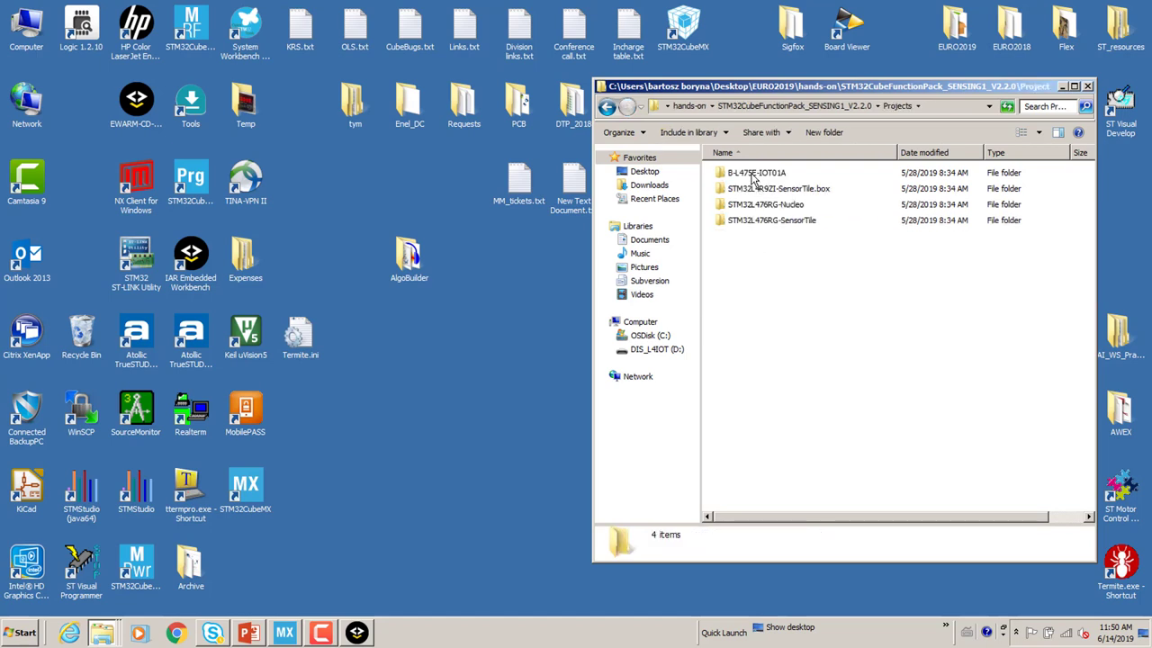
{"action": "double_click", "coordinate": [752, 175]}
{"action": "double_click", "coordinate": [746, 174]}
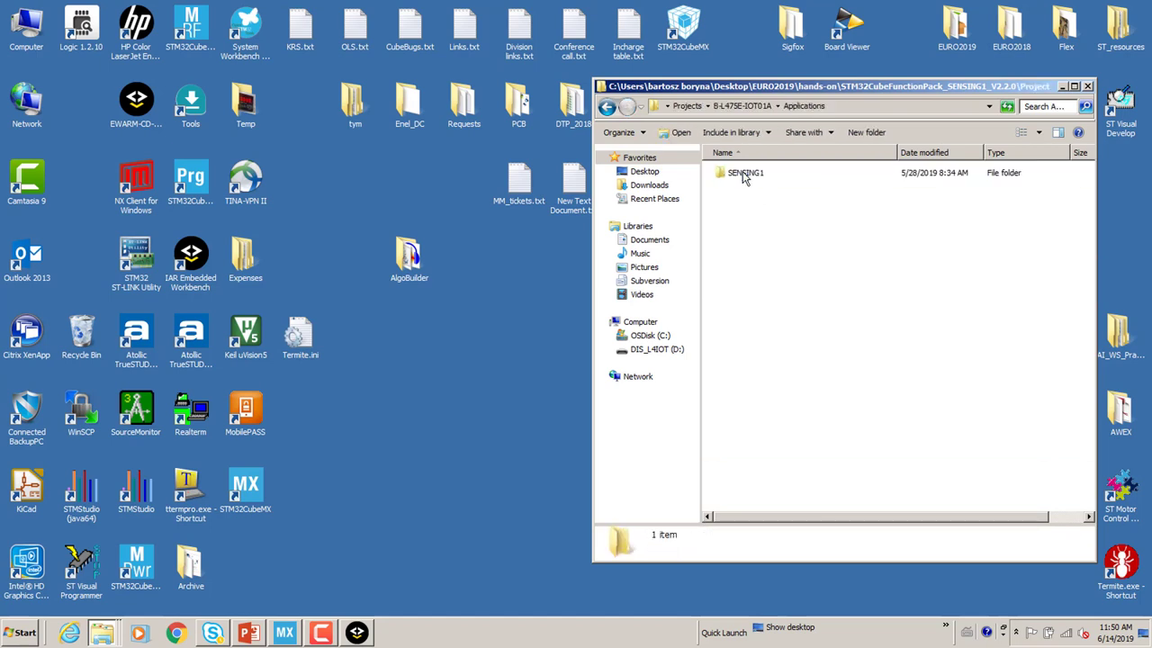
{"action": "double_click", "coordinate": [744, 174]}
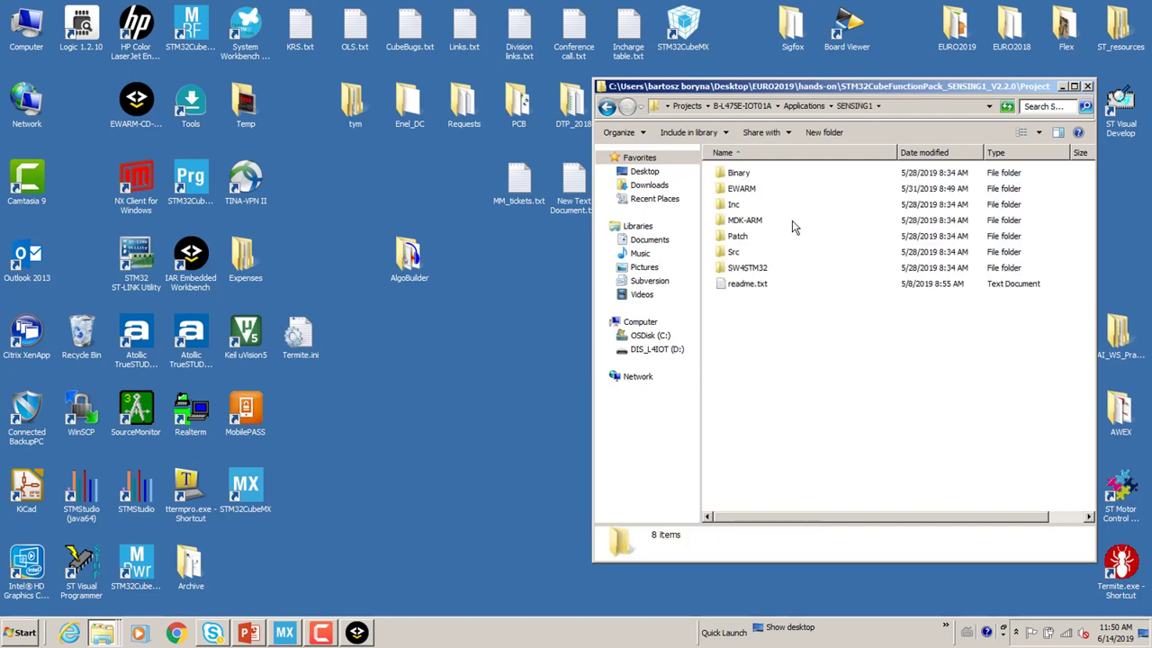
{"action": "double_click", "coordinate": [742, 189]}
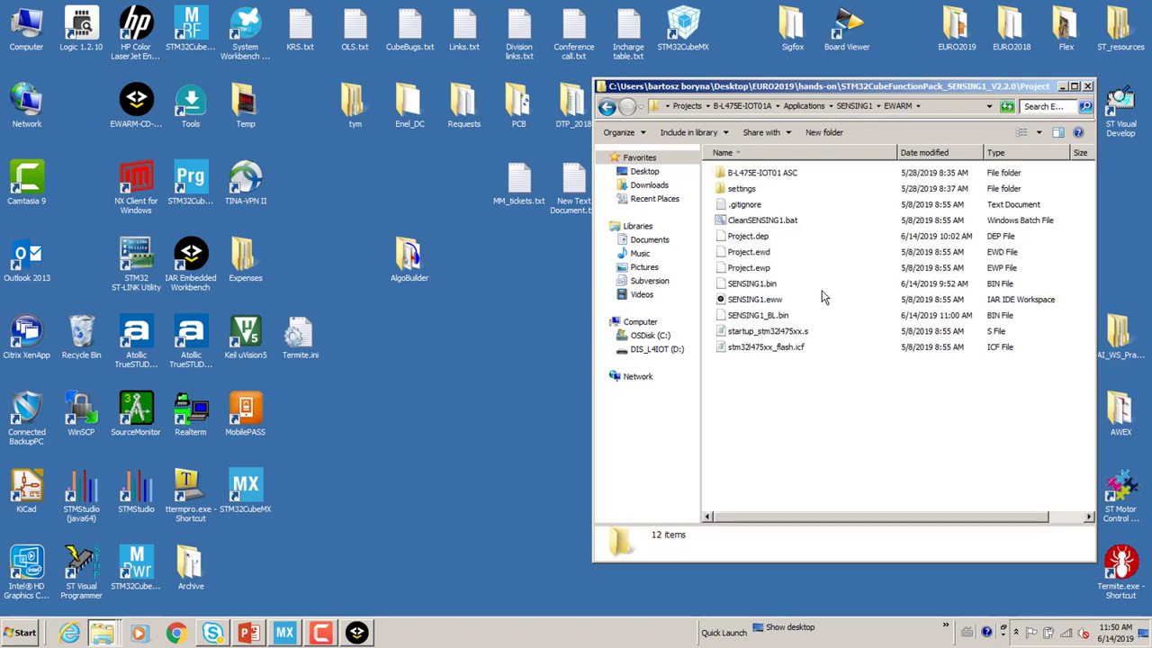
{"action": "left_click", "coordinate": [746, 304]}
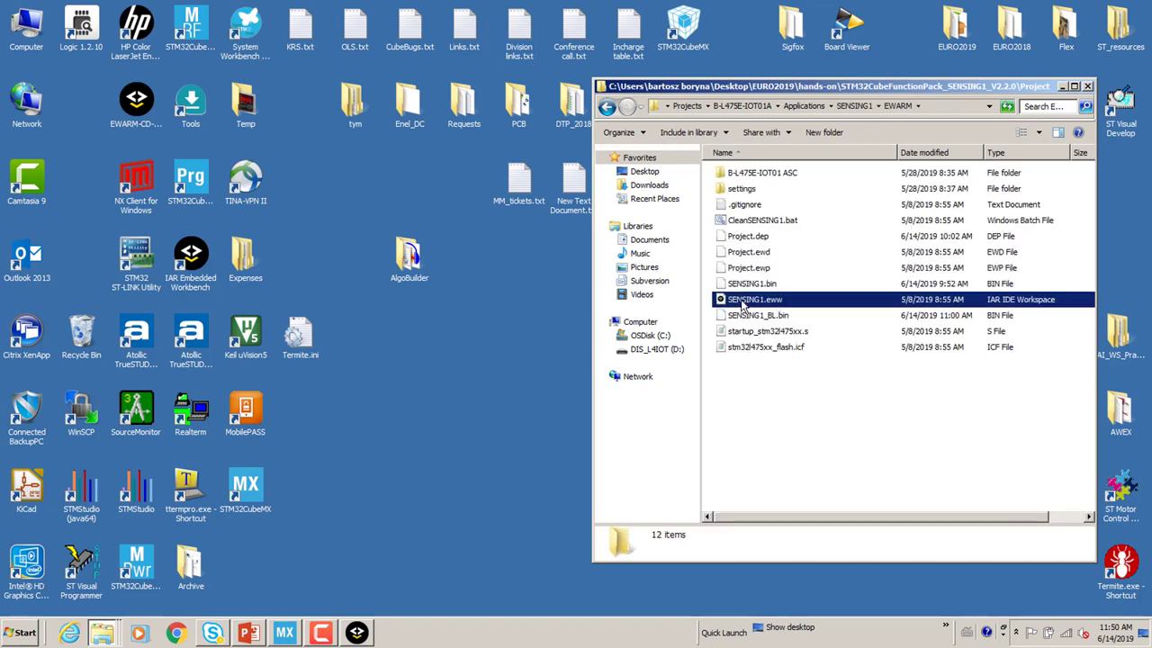
{"action": "double_click", "coordinate": [746, 306]}
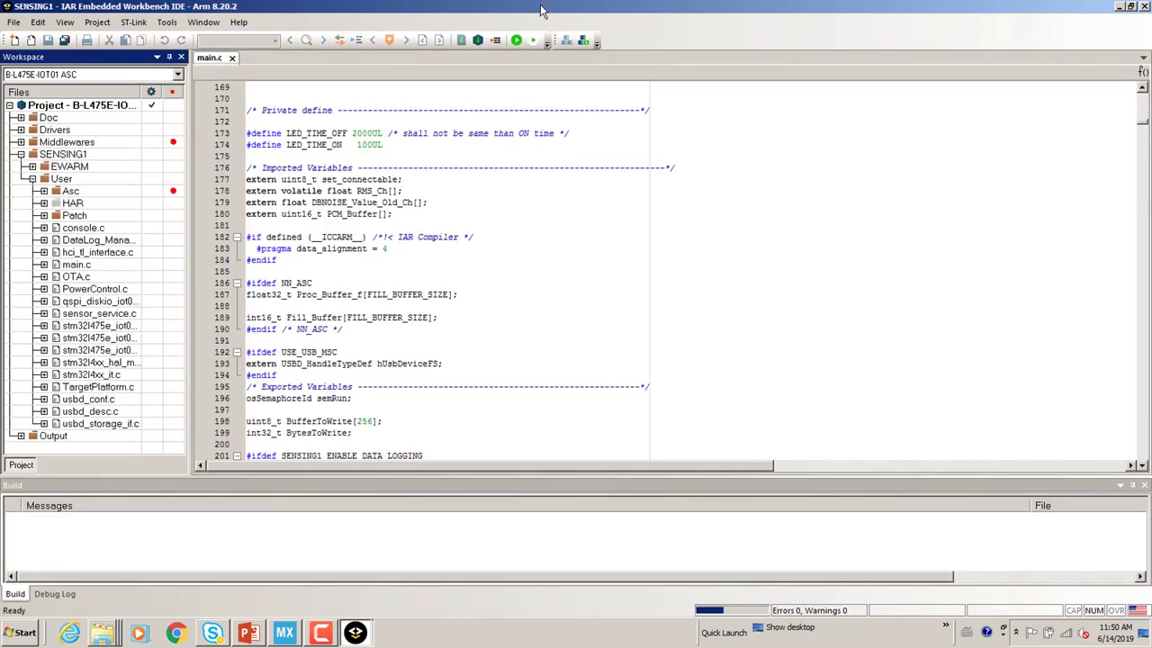
Build the B-L475E-IOT01 ASC project and accept the network license that was found
{"action": "key", "text": "F7"}
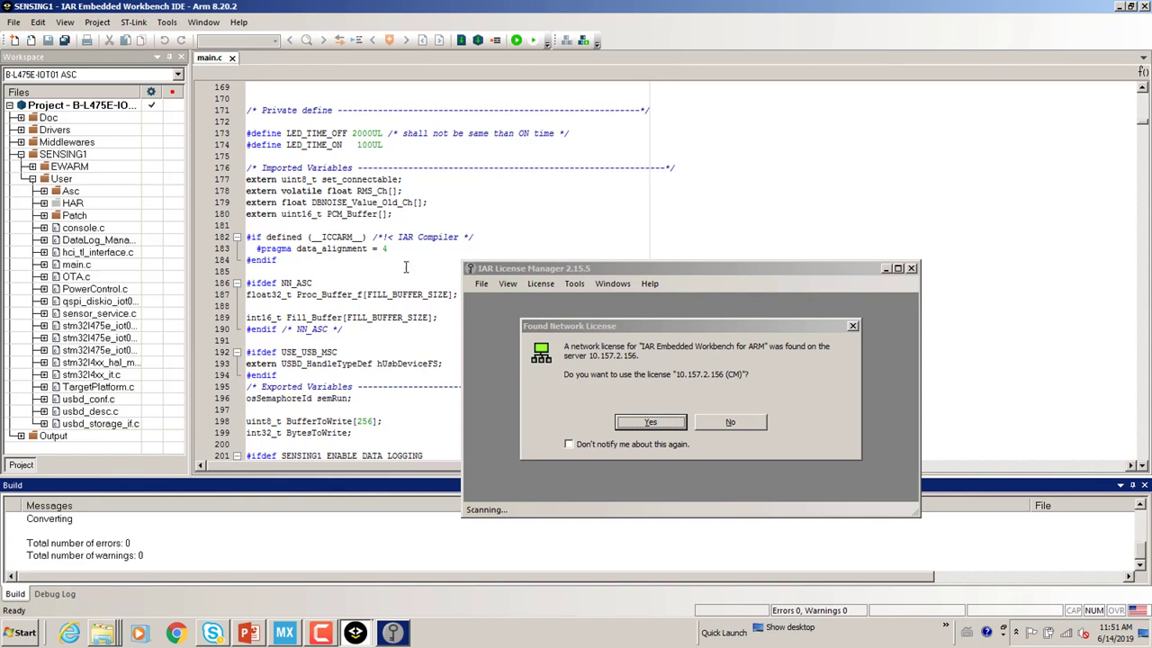
{"action": "left_click", "coordinate": [645, 425]}
{"action": "left_click", "coordinate": [649, 422]}
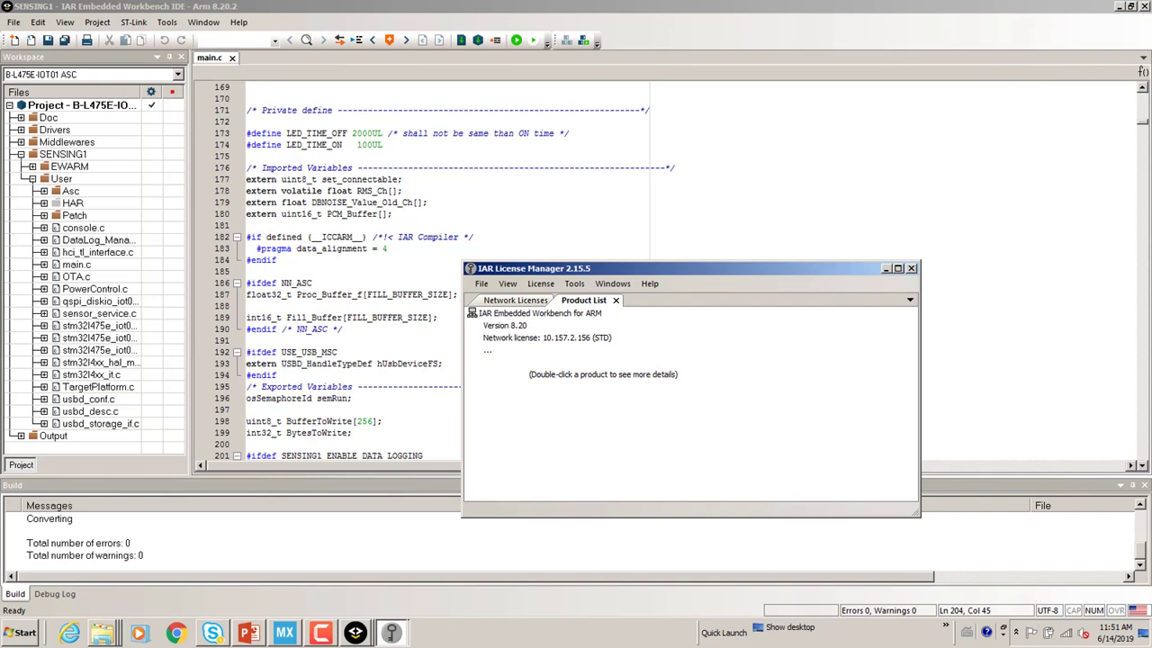
Switch back to the EWARM folder and flash the board with CleanSENSING1.bat, agreeing to replace SENSING1_BL.bin
{"action": "left_click", "coordinate": [1119, 6]}
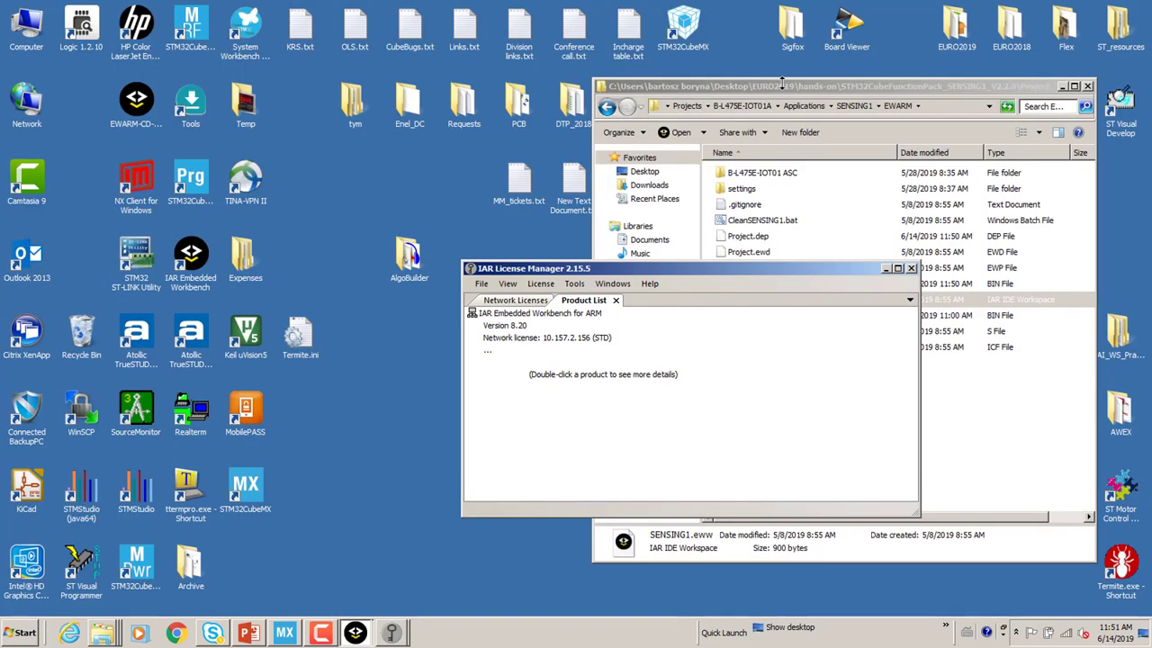
{"action": "left_click", "coordinate": [854, 85]}
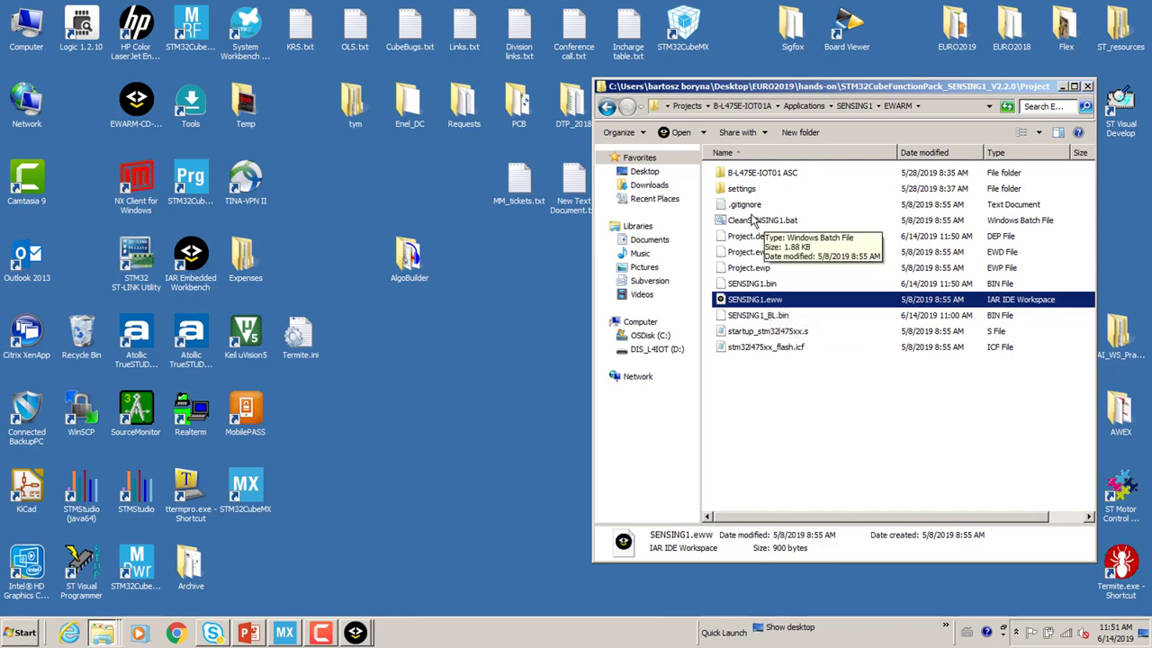
{"action": "double_click", "coordinate": [754, 220]}
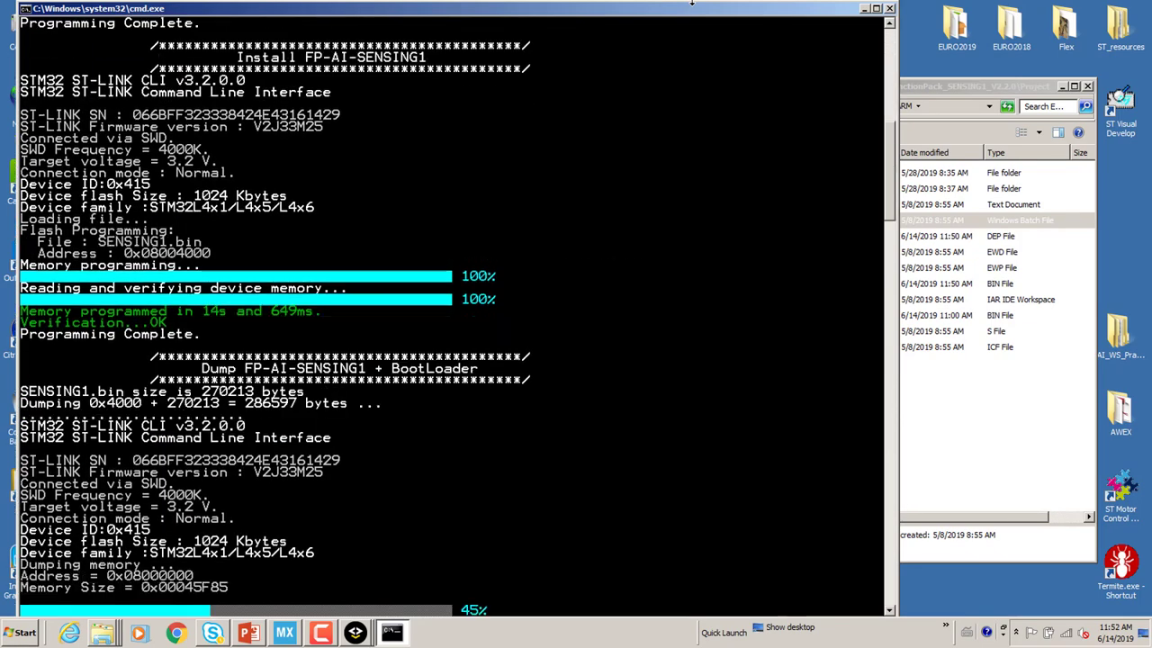
{"action": "type", "text": "y"}
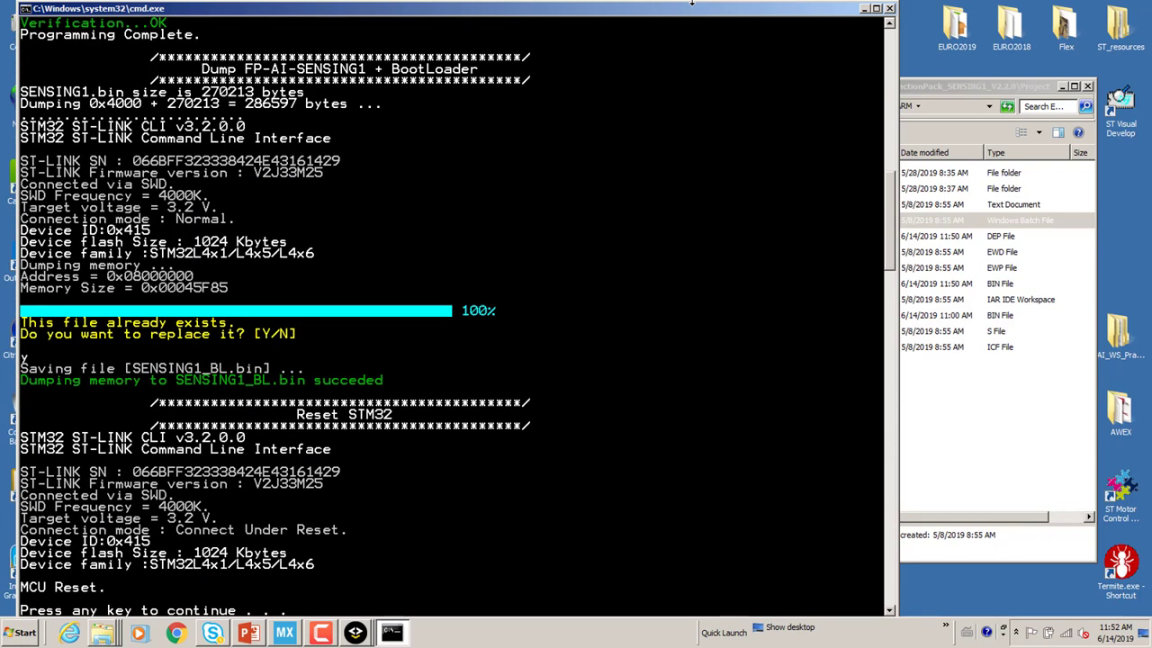
{"action": "key", "text": "Return"}
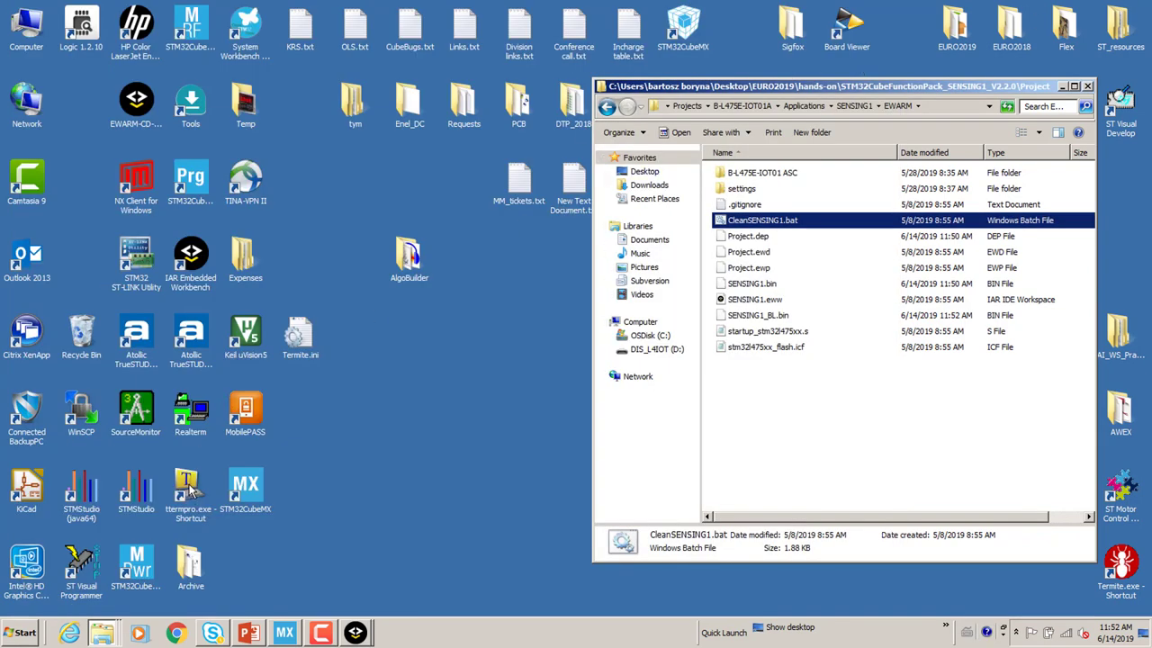
Start Tera Term, open a serial connection to the STLink Virtual COM Port (COM8), and maximize the terminal window
{"action": "double_click", "coordinate": [187, 486]}
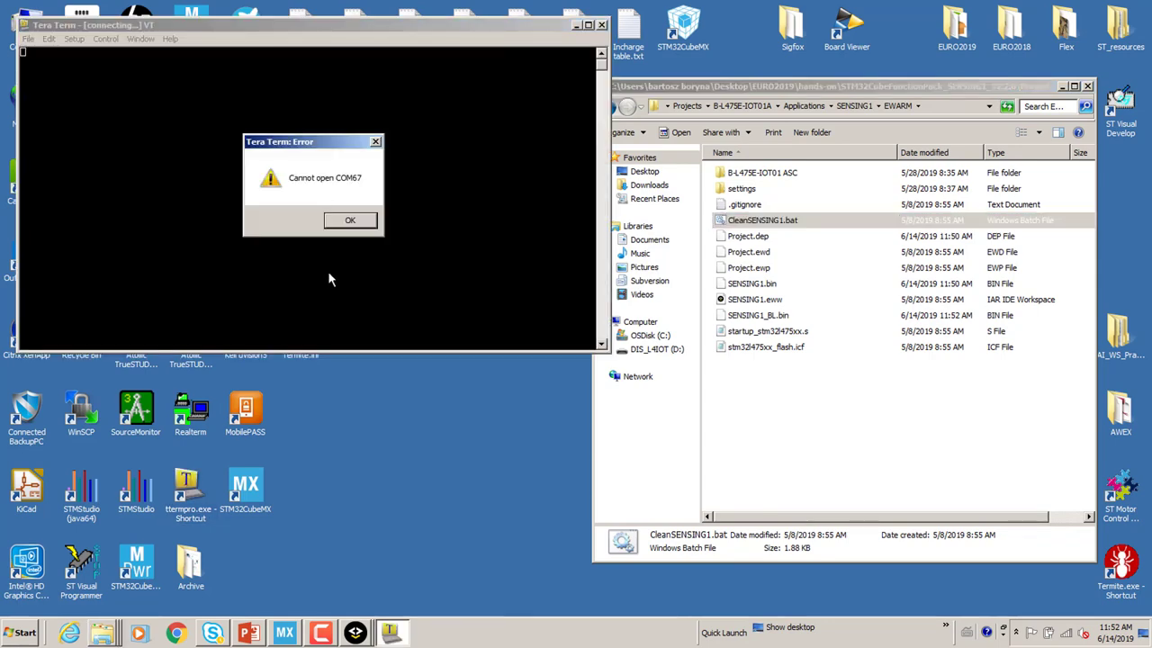
{"action": "left_click", "coordinate": [355, 220]}
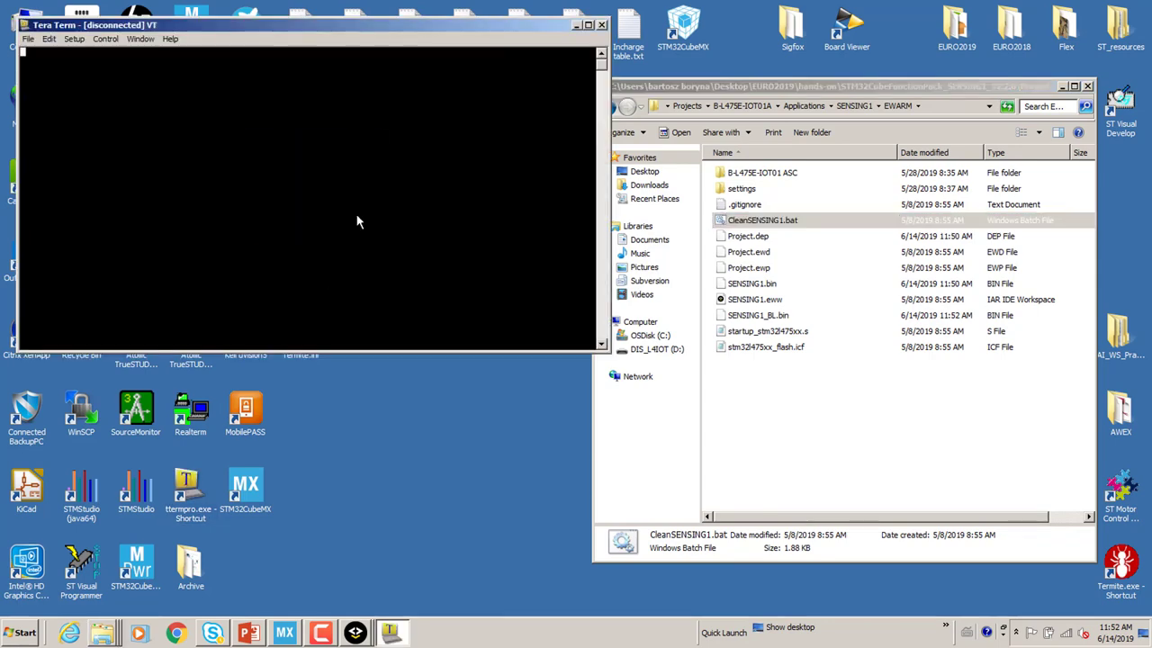
{"action": "left_click", "coordinate": [28, 38]}
{"action": "left_click", "coordinate": [50, 50]}
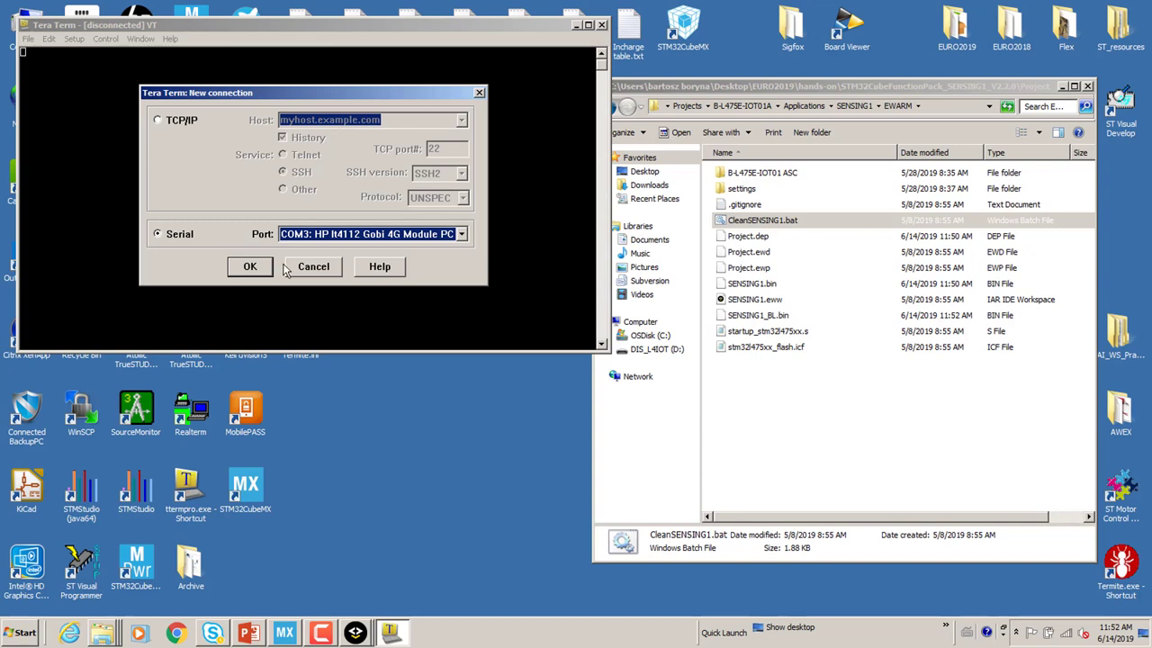
{"action": "left_click", "coordinate": [462, 234]}
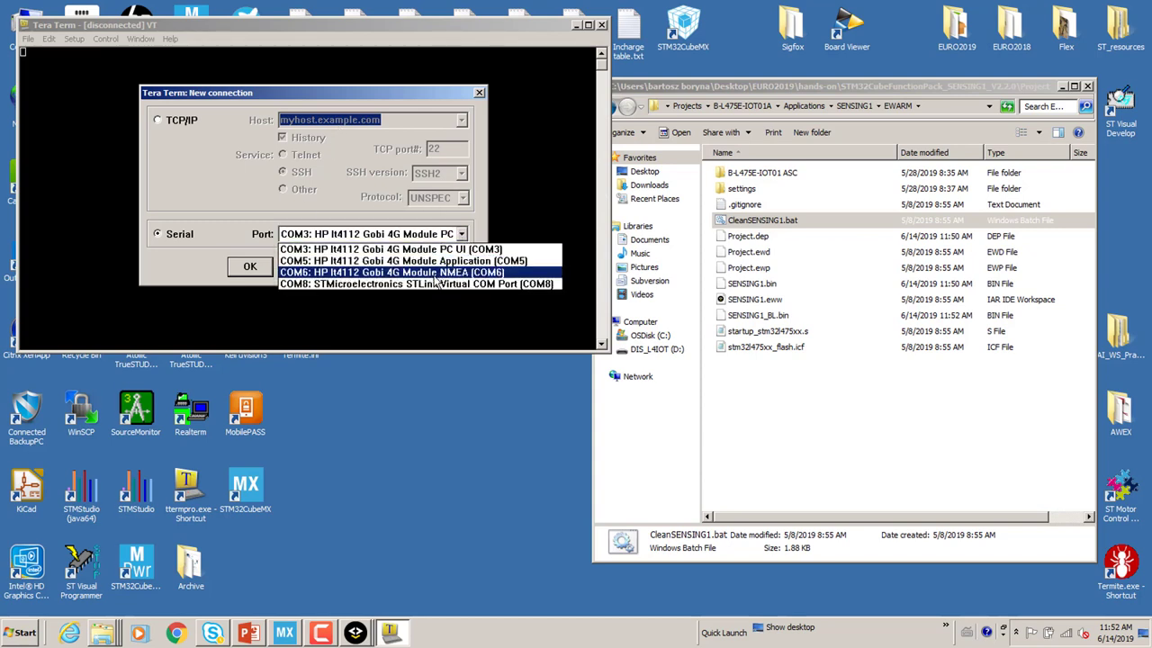
{"action": "left_click", "coordinate": [436, 283]}
{"action": "left_click", "coordinate": [265, 269]}
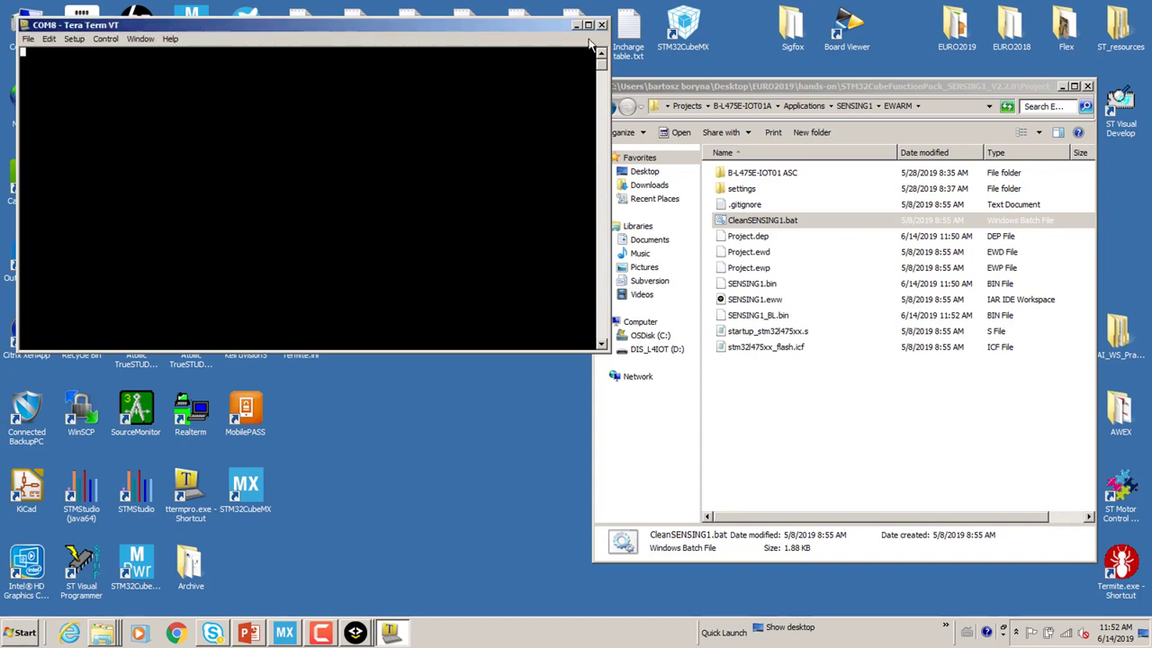
{"action": "left_click", "coordinate": [588, 25]}
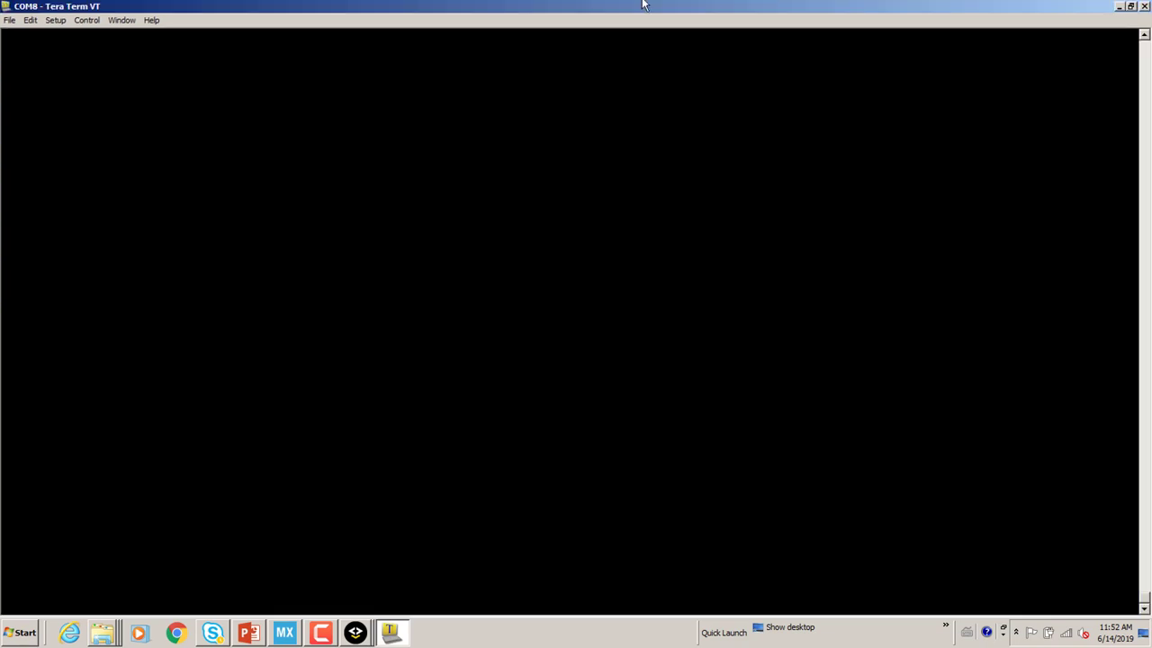